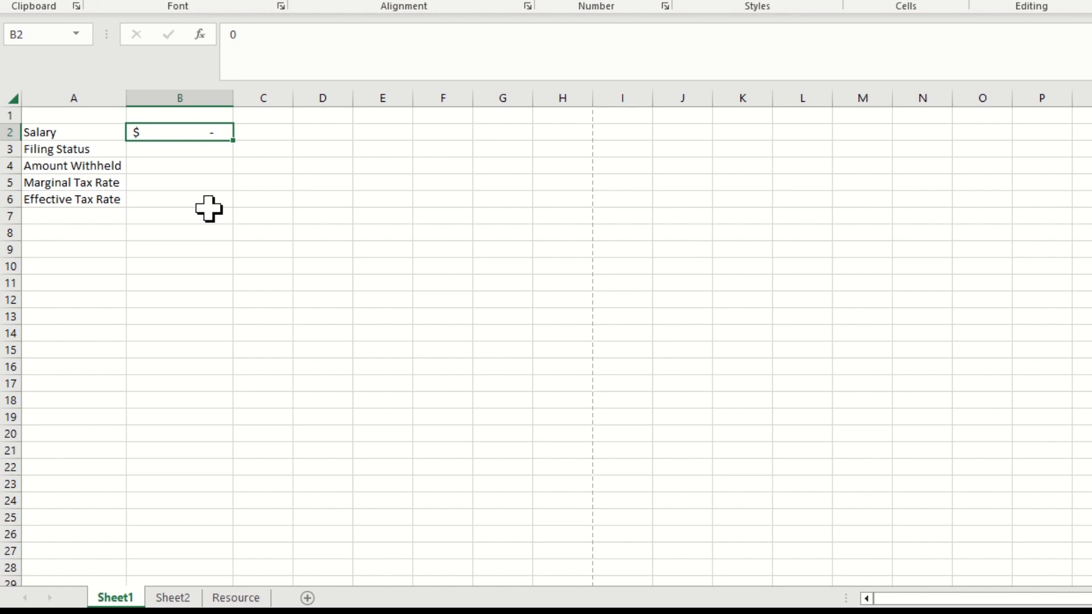
# Enter a salary of 100,000 in cell B2 and choose Married Joint as the filing status in B3
pyautogui.write('100,000')
pyautogui.press('Return')
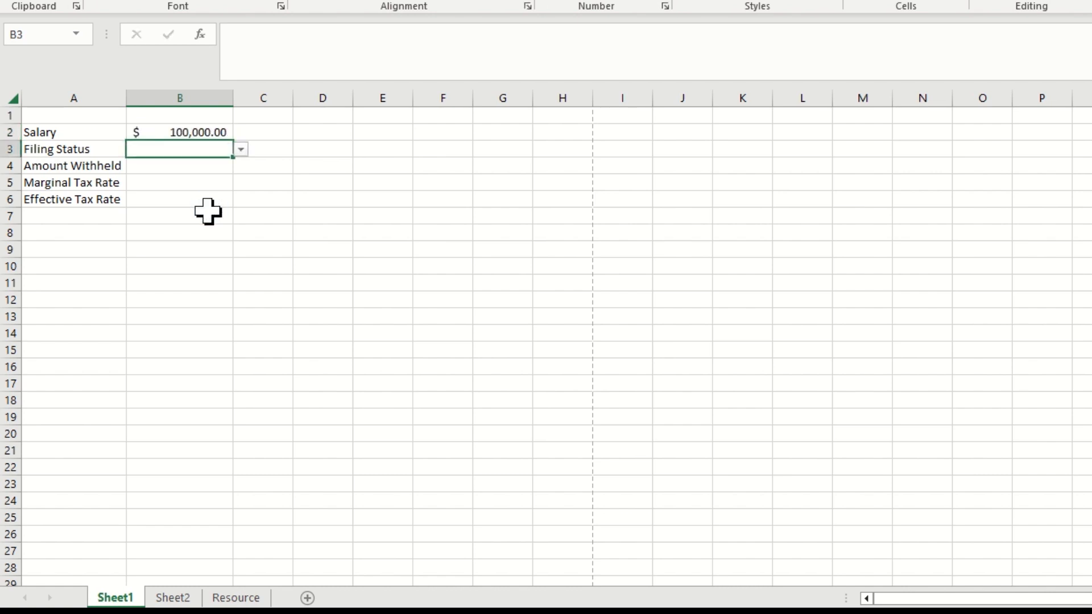
pyautogui.click(241, 150)
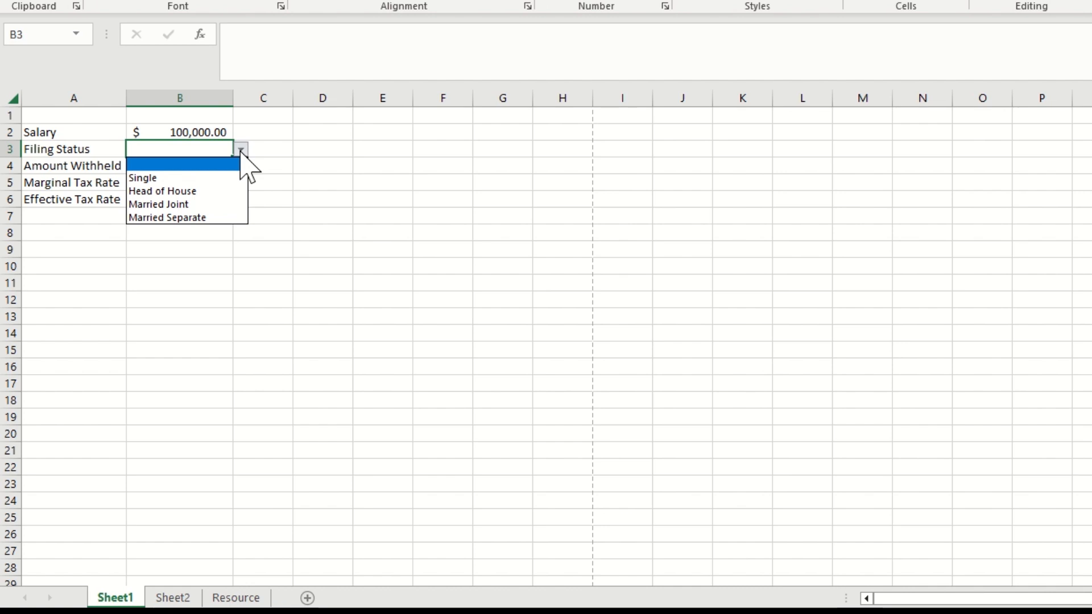
pyautogui.click(171, 205)
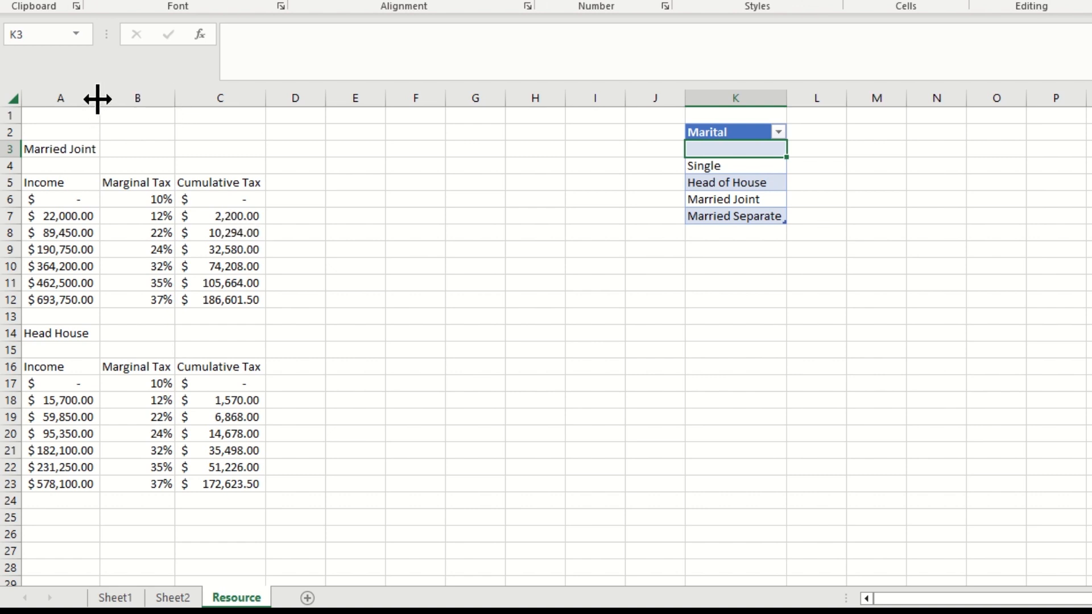
# On the Resource sheet, widen column A and enter the label Marginal Tax in cell B3 beside Married Joint
pyautogui.moveTo(97, 99); pyautogui.dragTo(119, 100)
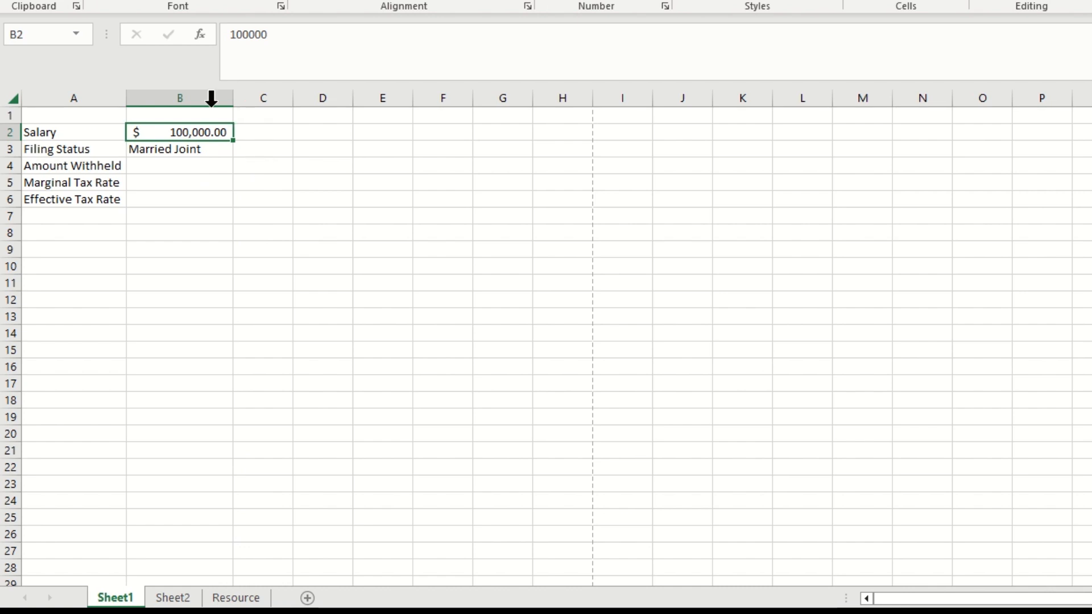
pyautogui.click(238, 598)
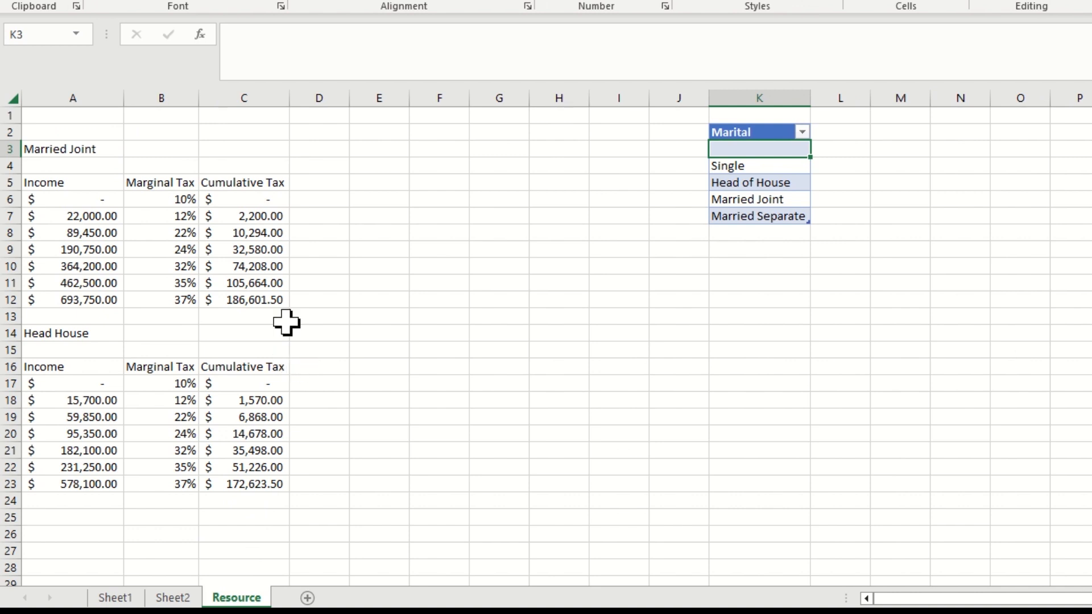
pyautogui.click(154, 148)
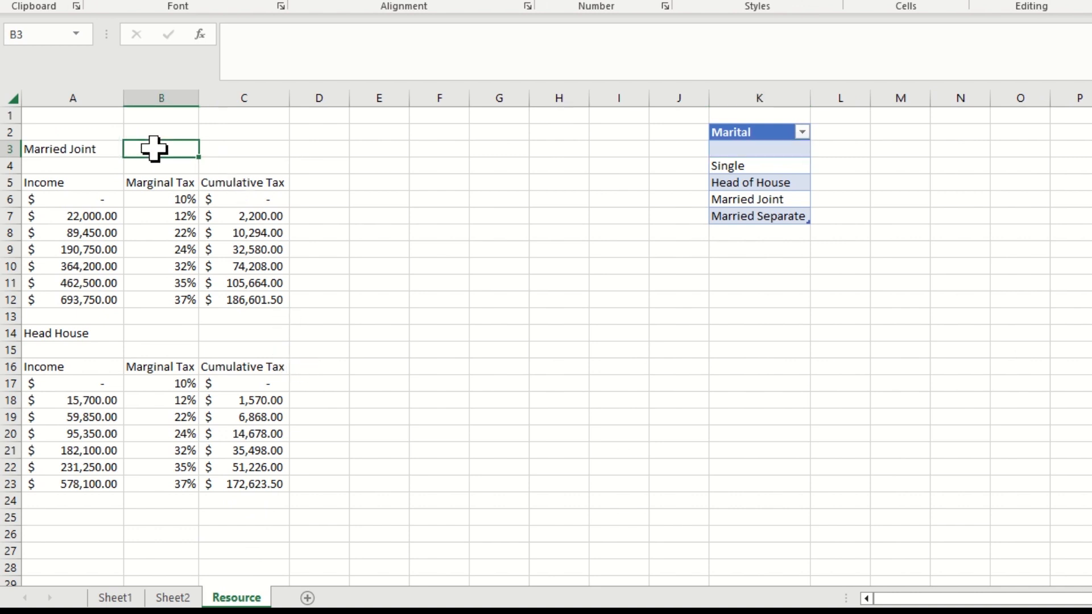
pyautogui.write('Marginal Tax')
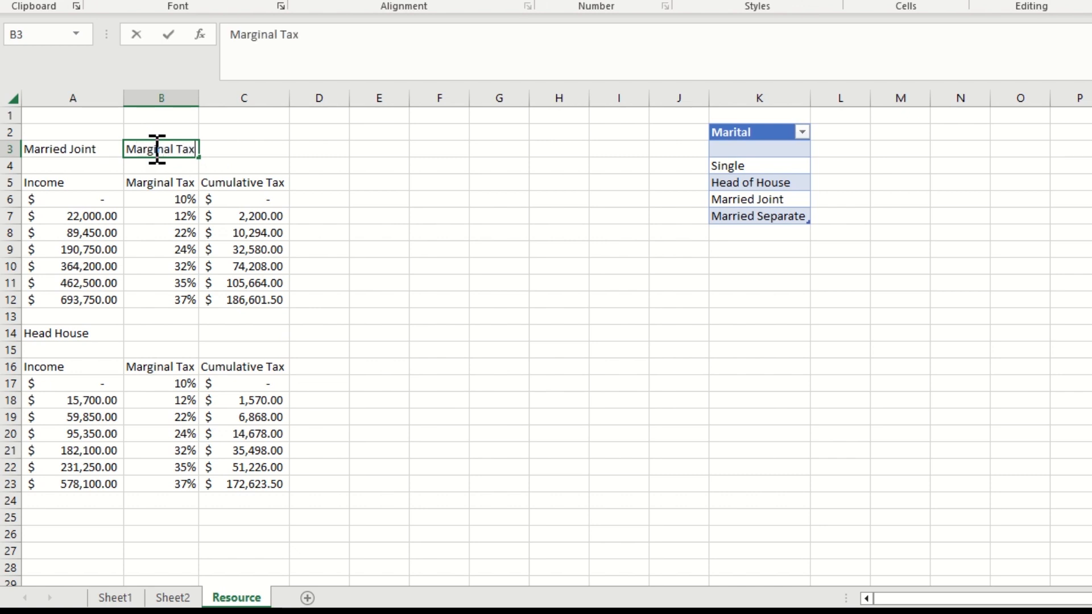
pyautogui.press('Tab')
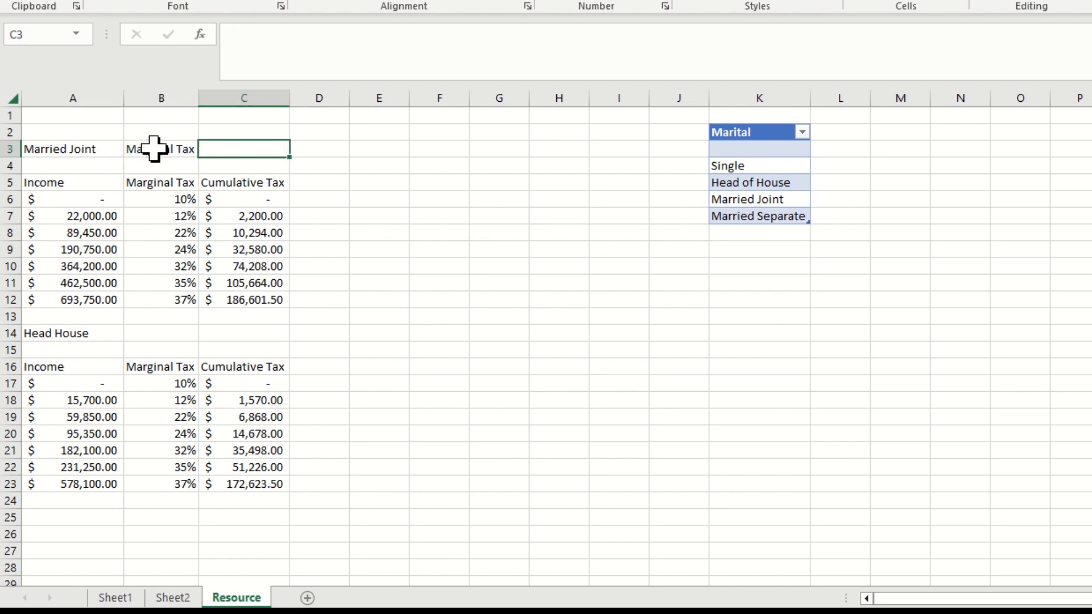
# Begin a VLOOKUP formula in Resource cell C3 with four comma-separated arguments, using the salary in Sheet1!B2 as the lookup value
pyautogui.press('BackSpace')
pyautogui.write('=vlookup')
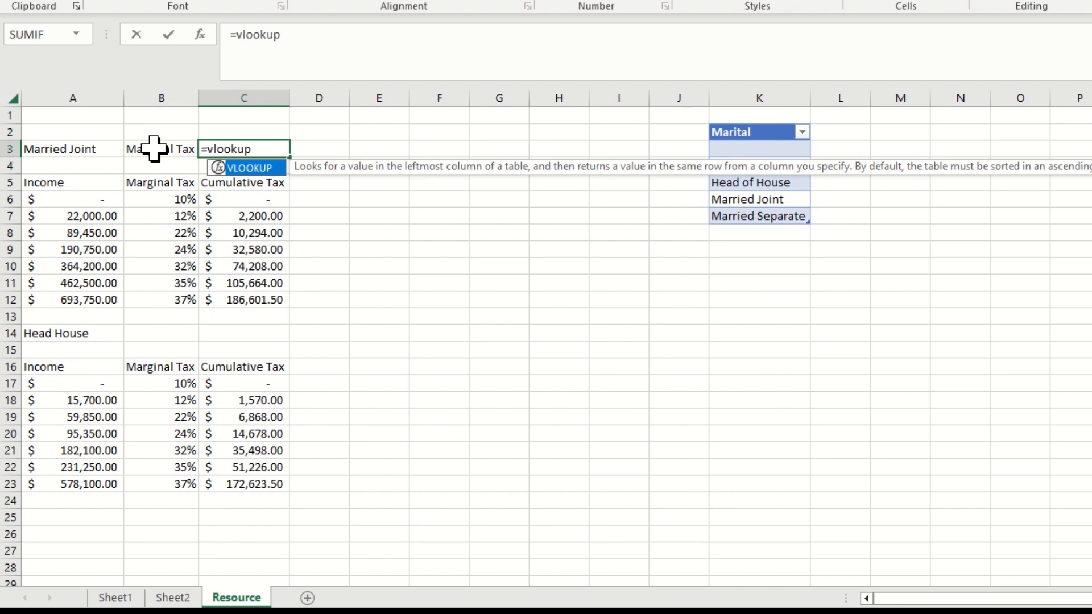
pyautogui.write('()')
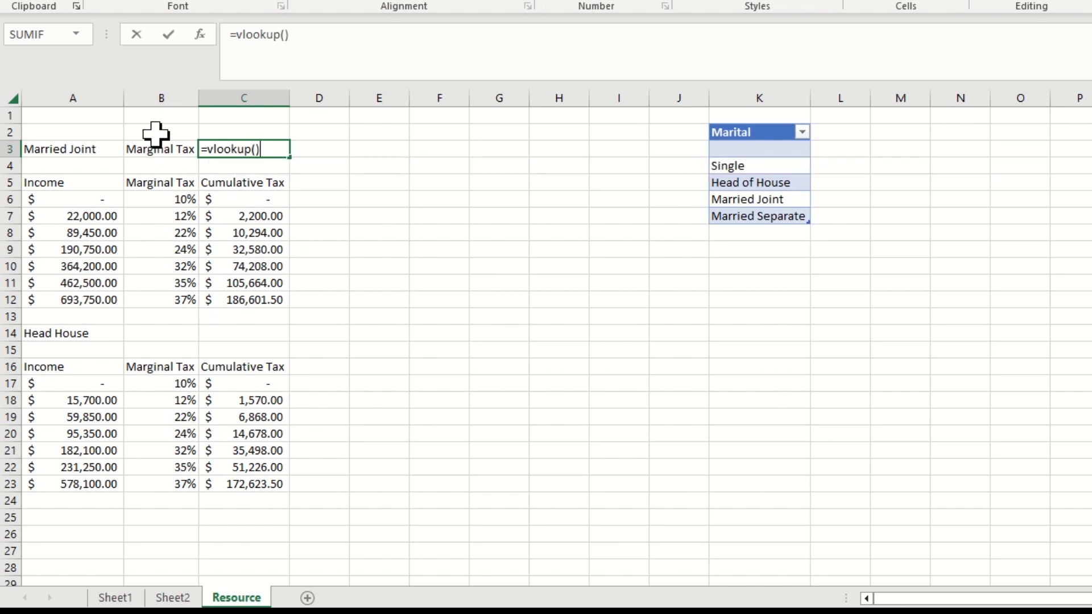
pyautogui.click(289, 36)
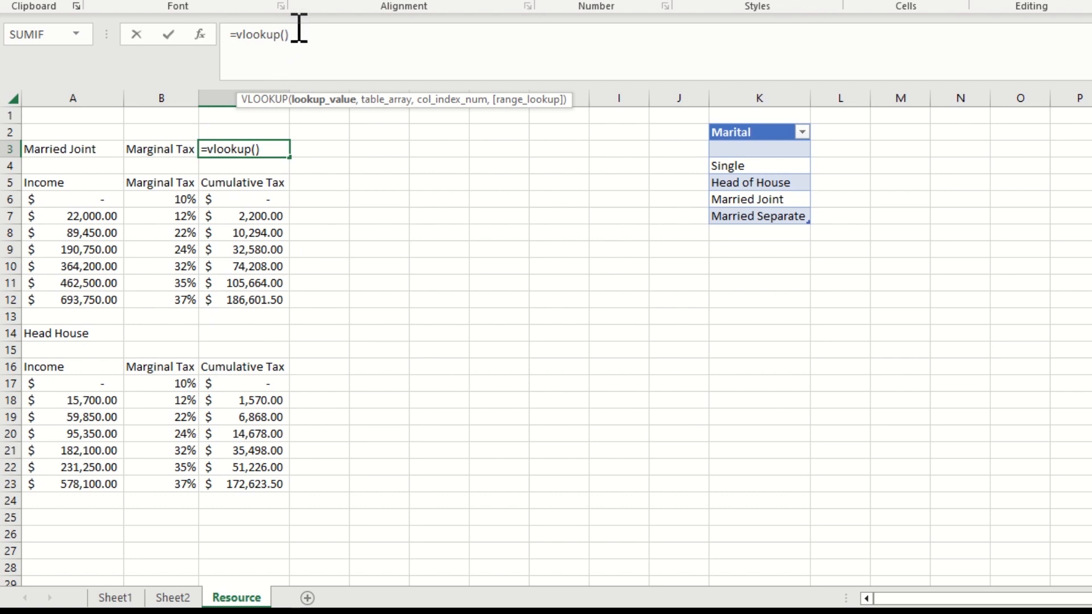
pyautogui.write(',,,')
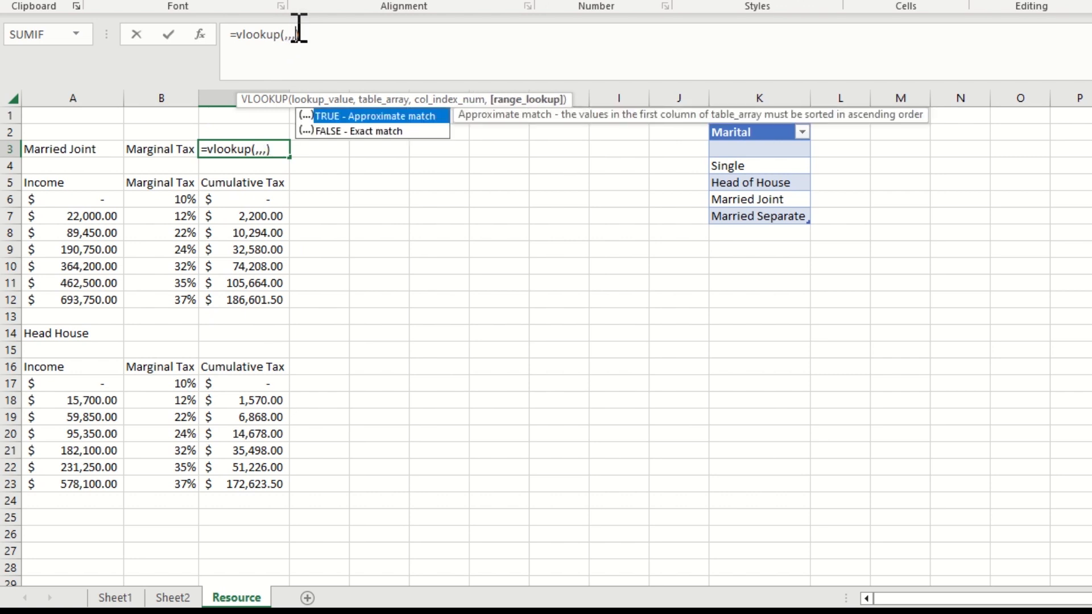
pyautogui.click(318, 103)
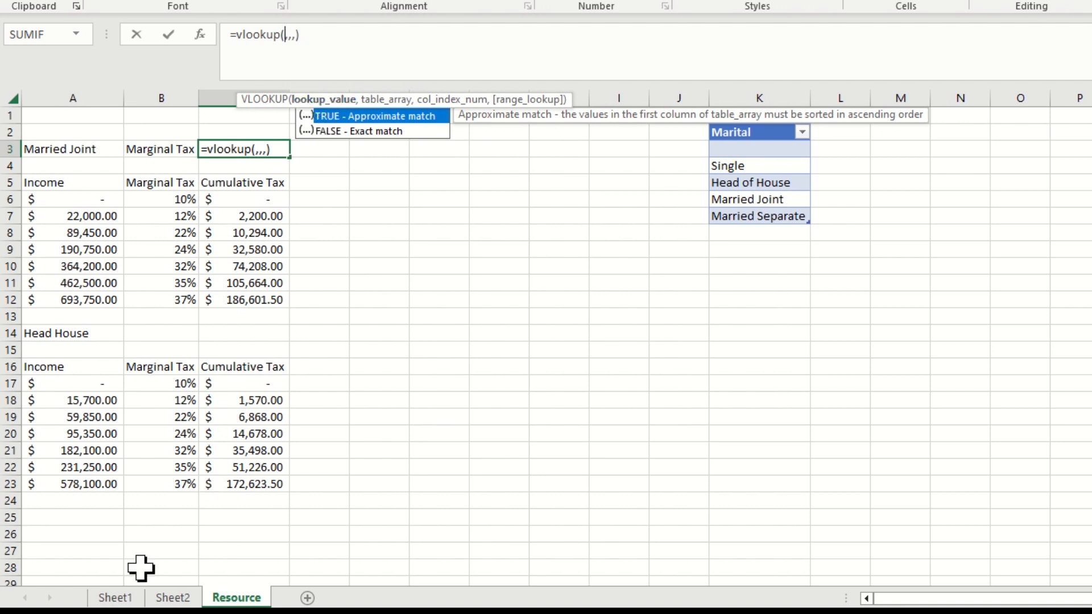
pyautogui.click(115, 597)
pyautogui.click(196, 134)
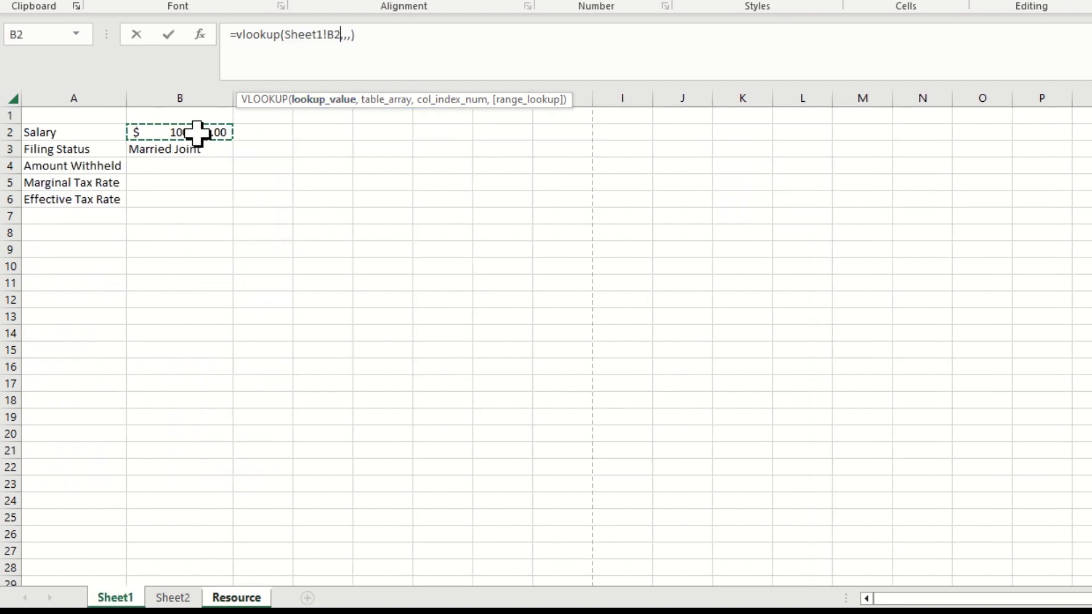
# Try the range A6:C12 on the Resource sheet as the VLOOKUP table array, and clear that reference from the formula
pyautogui.click(383, 101)
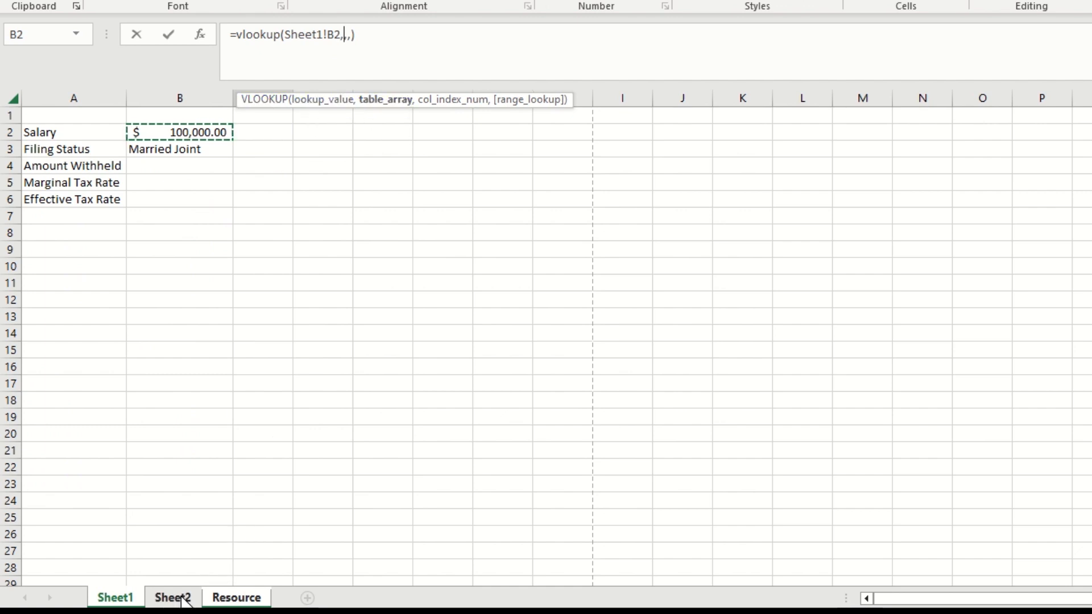
pyautogui.click(233, 598)
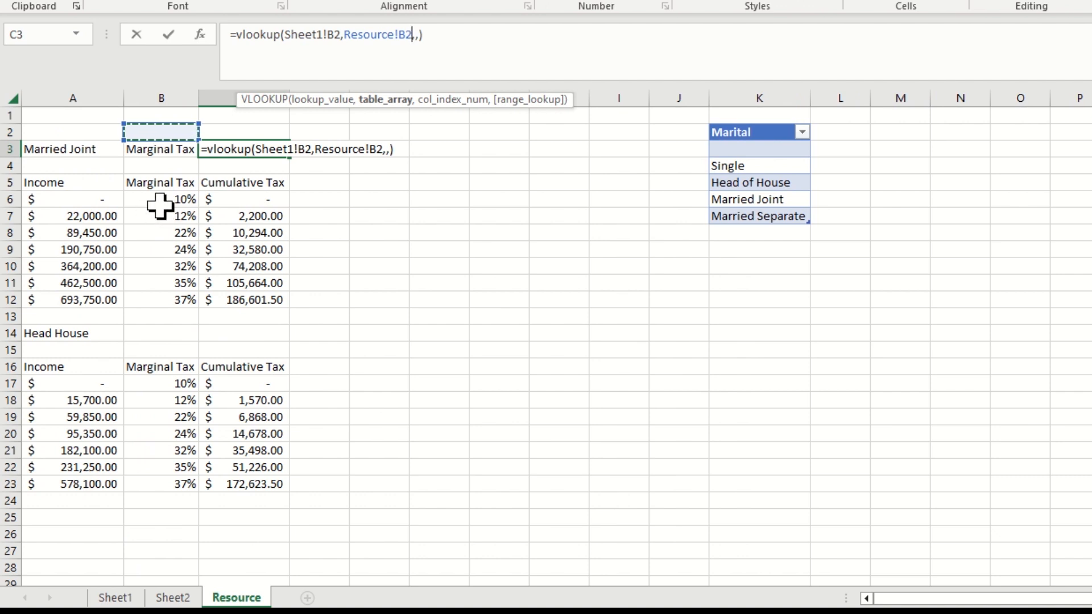
pyautogui.moveTo(37, 199); pyautogui.dragTo(223, 292)
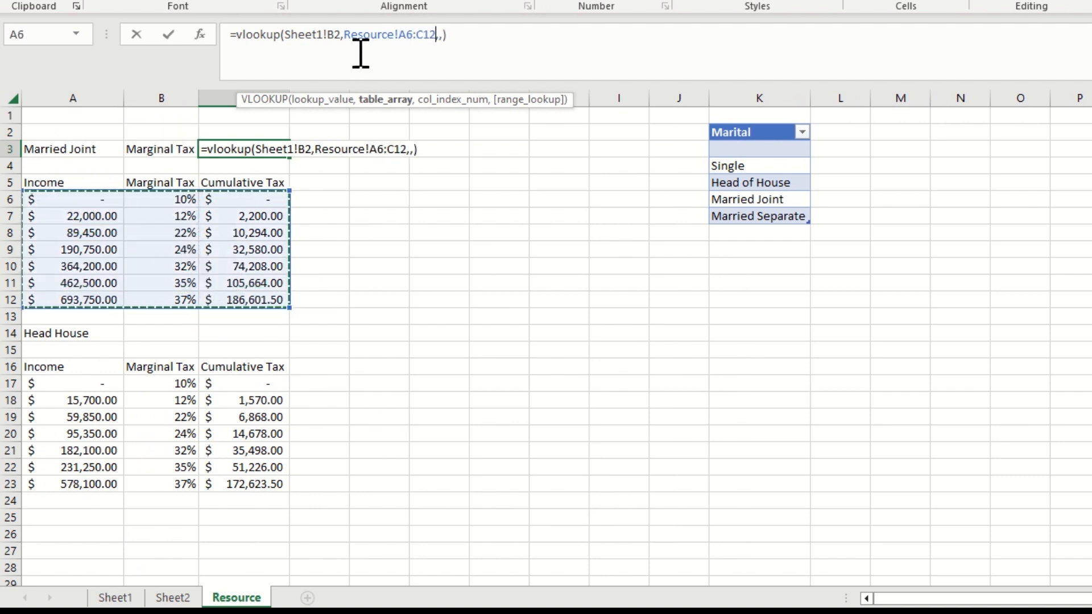
pyautogui.press('BackSpace')
pyautogui.press('BackSpace')
pyautogui.press('BackSpace')
pyautogui.press('BackSpace')
pyautogui.press('BackSpace')
pyautogui.press('BackSpace')
pyautogui.press('BackSpace')
pyautogui.press('BackSpace')
pyautogui.press('BackSpace')
pyautogui.press('BackSpace')
pyautogui.press('BackSpace')
pyautogui.press('BackSpace')
pyautogui.press('BackSpace')
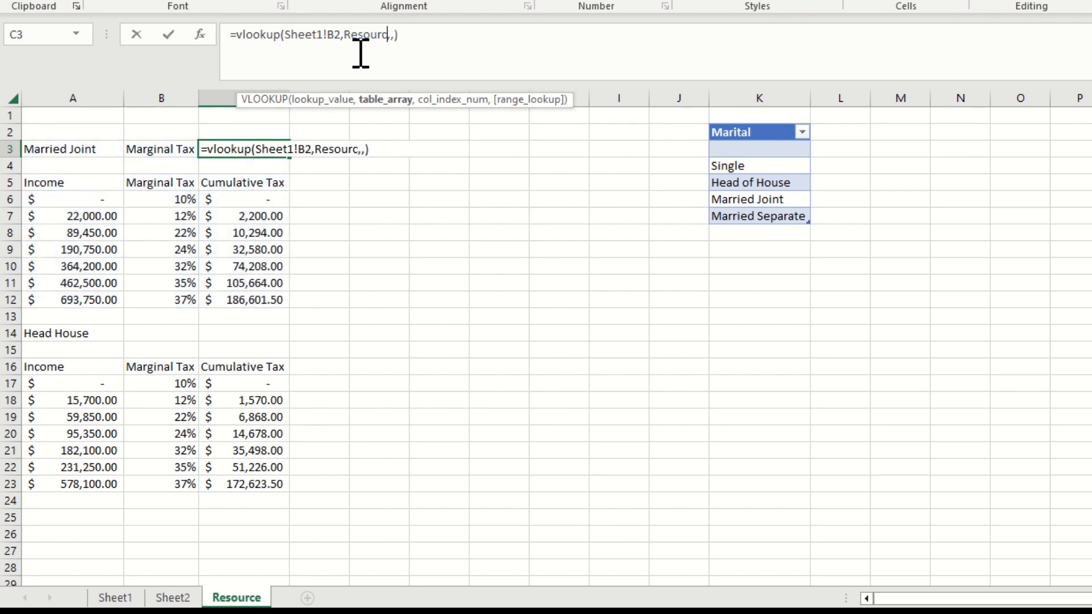
pyautogui.press('BackSpace')
pyautogui.press('BackSpace')
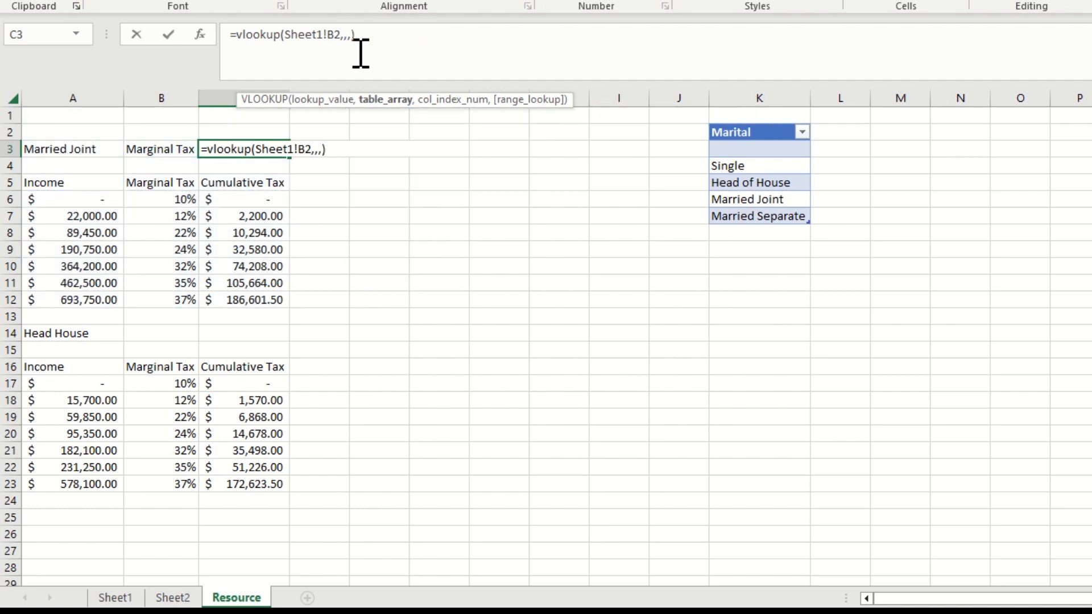
# Commit the partial formula in C3 and convert the Married Joint and Head House tax brackets into formatted tables
pyautogui.press('Return')
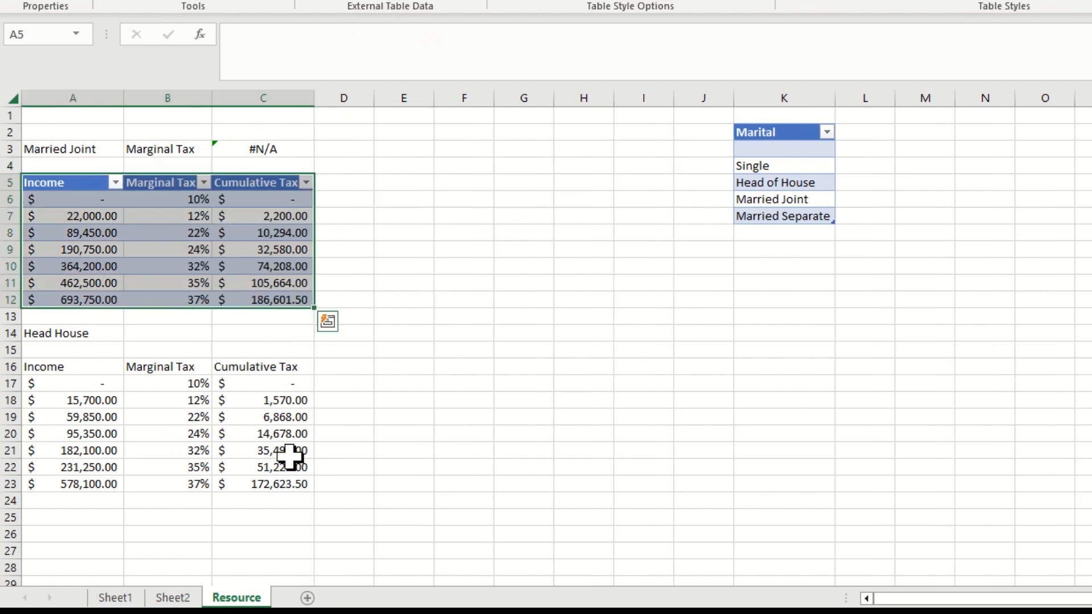
pyautogui.click(85, 390)
pyautogui.hotkey('ctrl', 't')
pyautogui.press('Return')
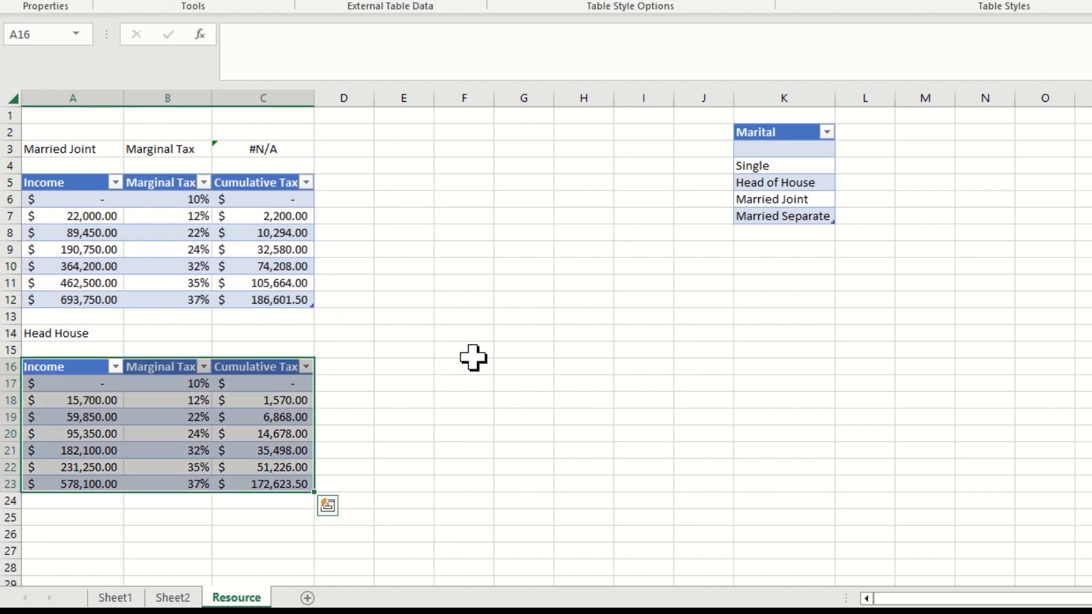
# Check the names of the two bracket tables and set the table array of the C3 VLOOKUP to Table2
pyautogui.click(207, 245)
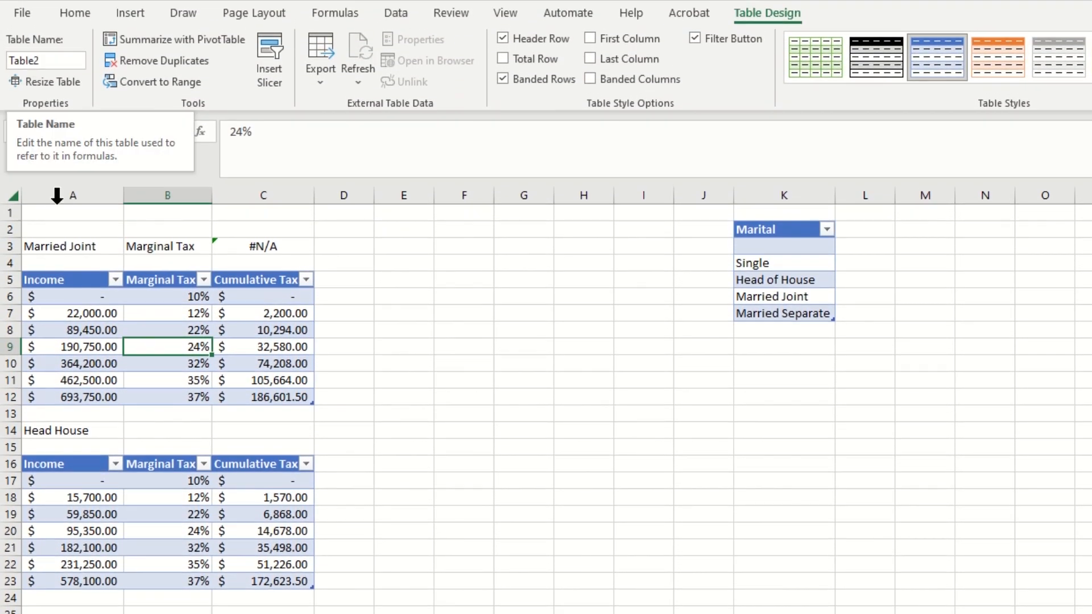
pyautogui.click(85, 511)
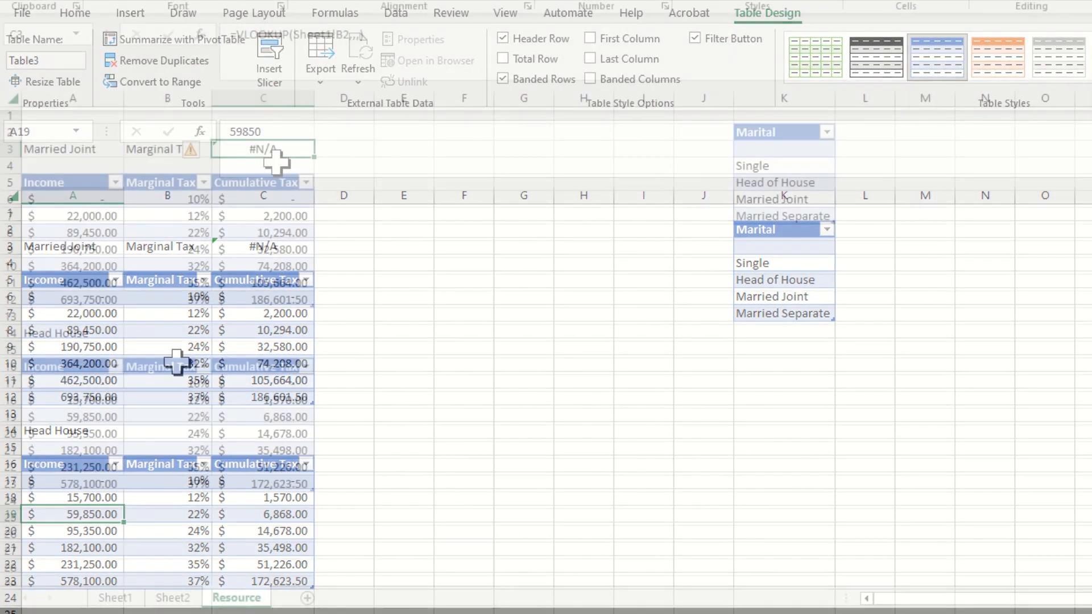
pyautogui.click(273, 248)
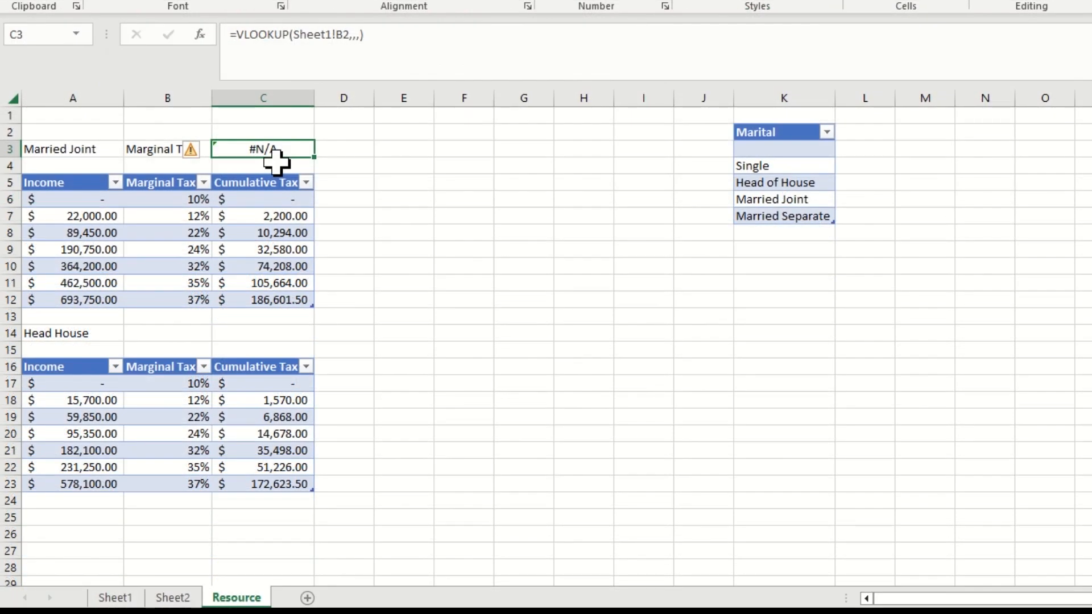
pyautogui.click(350, 35)
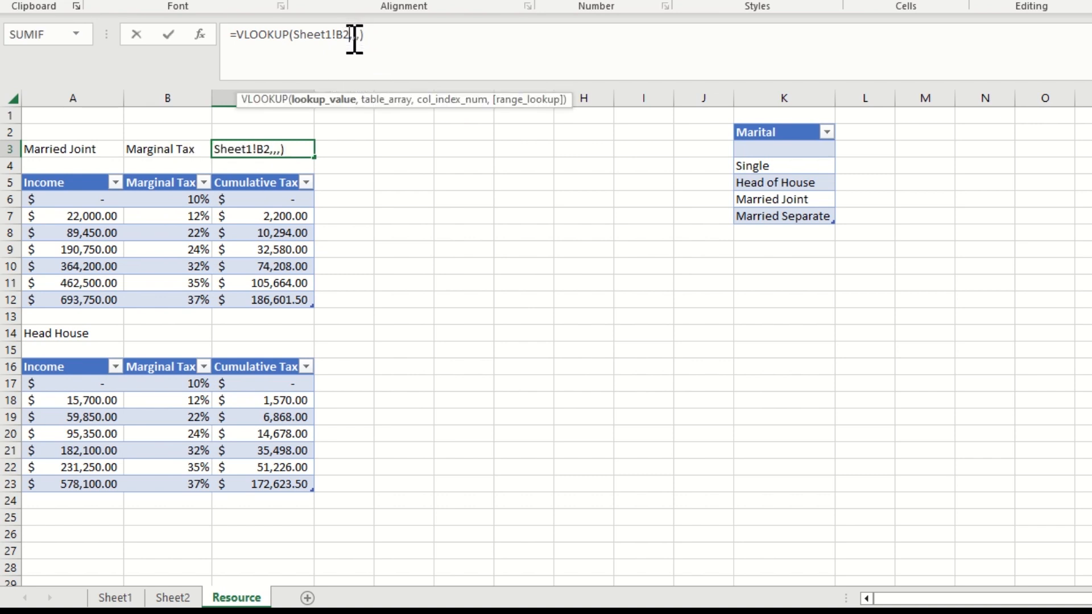
pyautogui.click(354, 38)
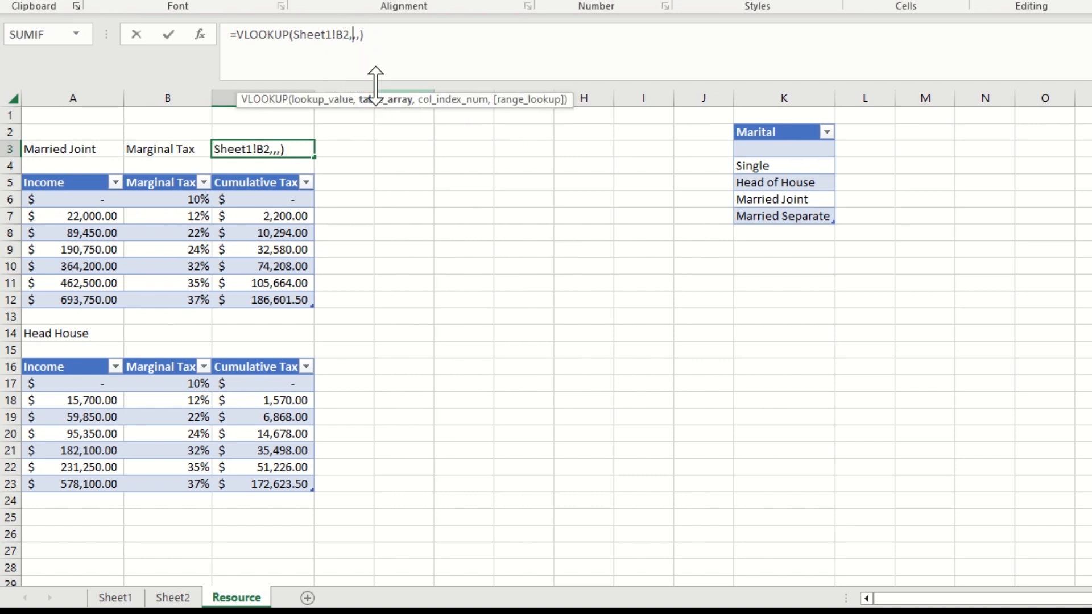
pyautogui.write('table')
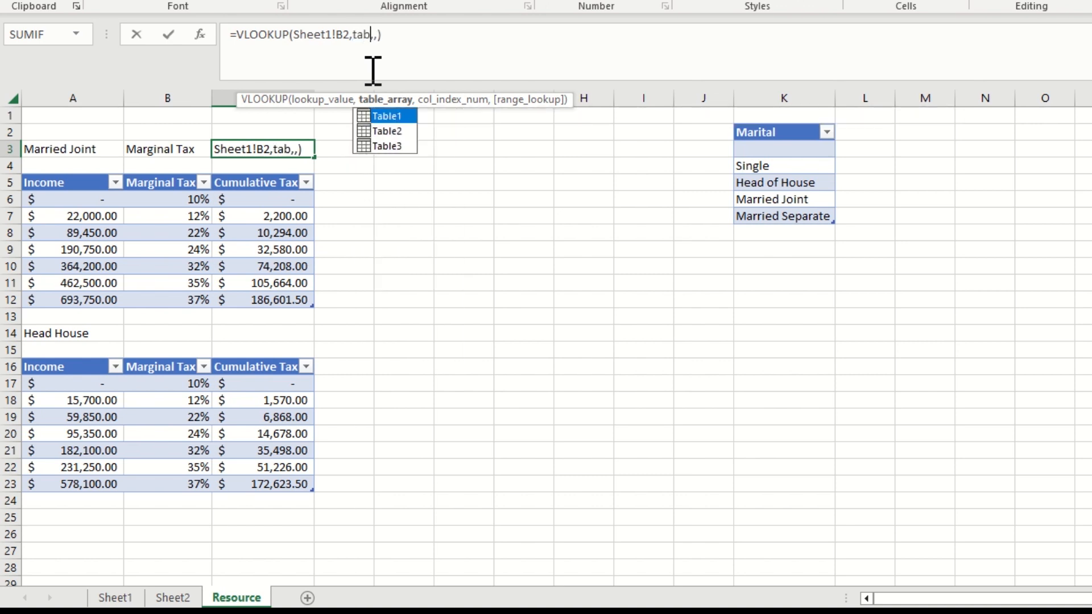
pyautogui.write('2')
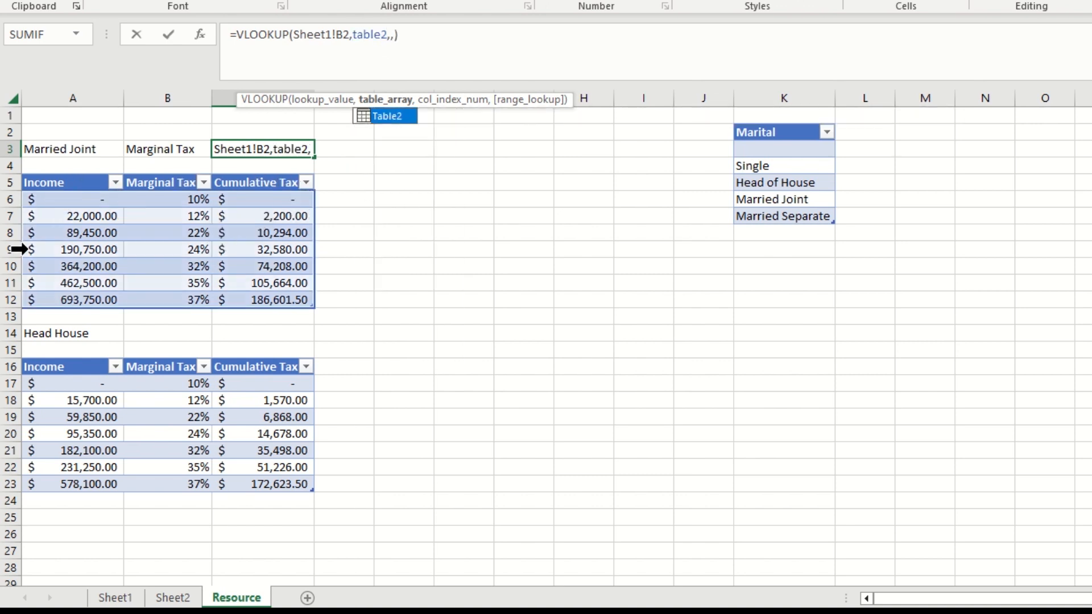
# Complete the C3 VLOOKUP with column index 2 and range lookup TRUE, and format the cell as a percentage
pyautogui.click(448, 101)
pyautogui.write(',')
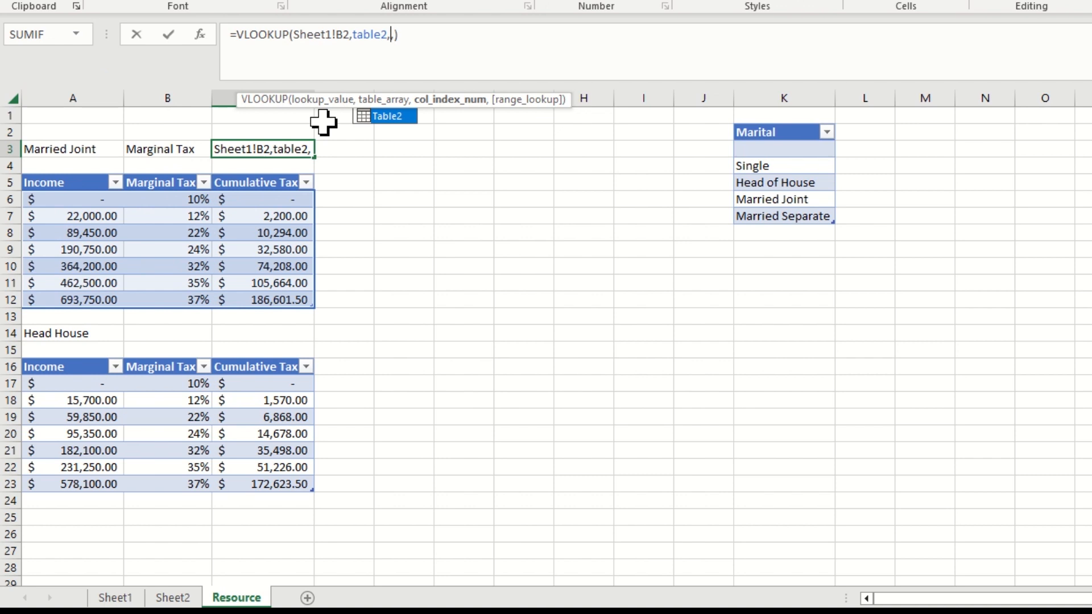
pyautogui.write('2')
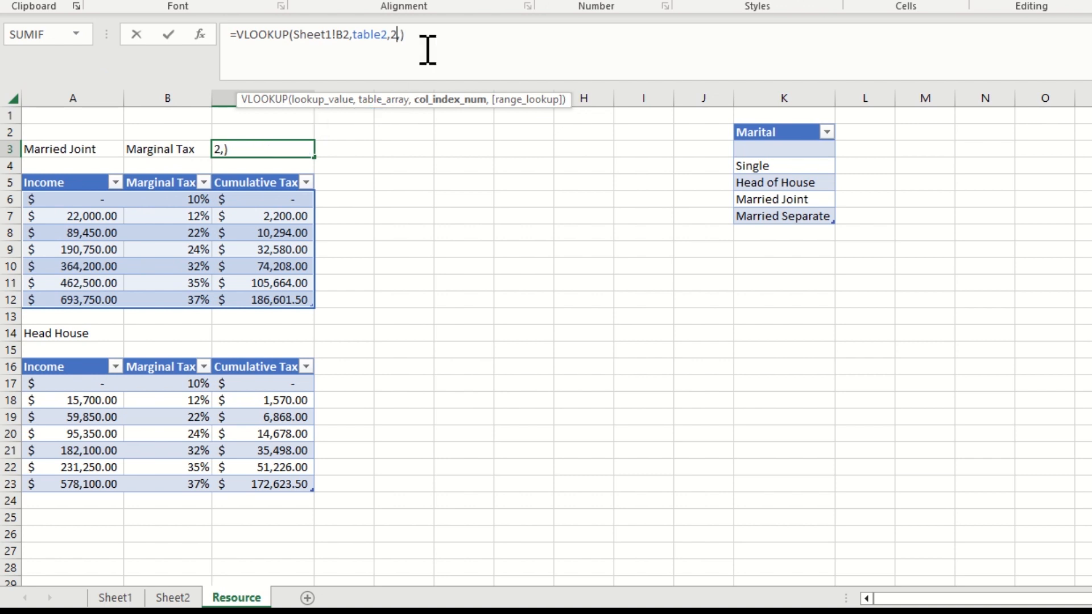
pyautogui.click(512, 101)
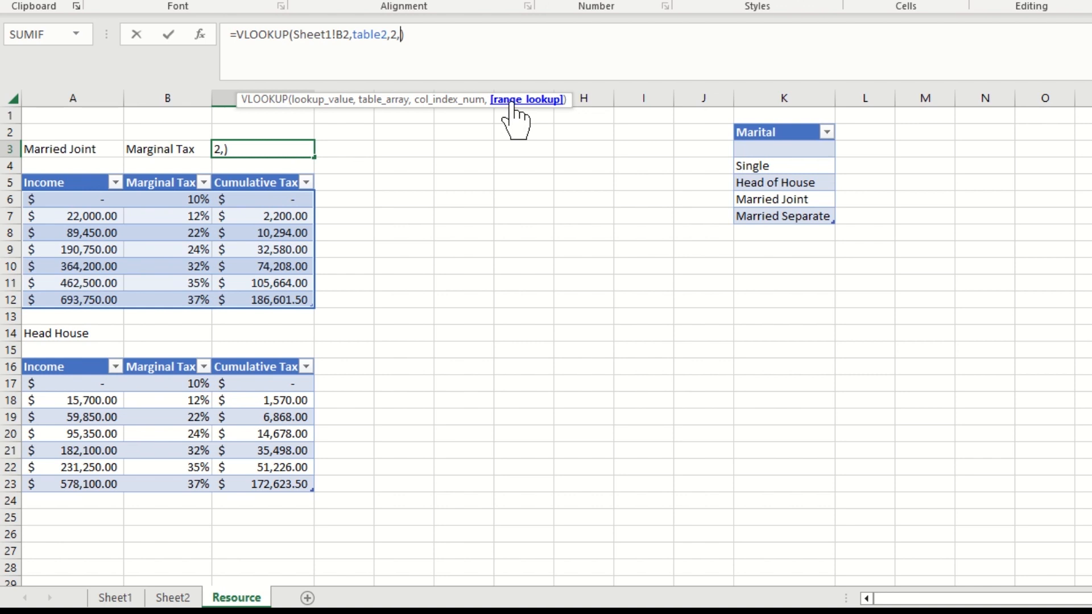
pyautogui.press('Return')
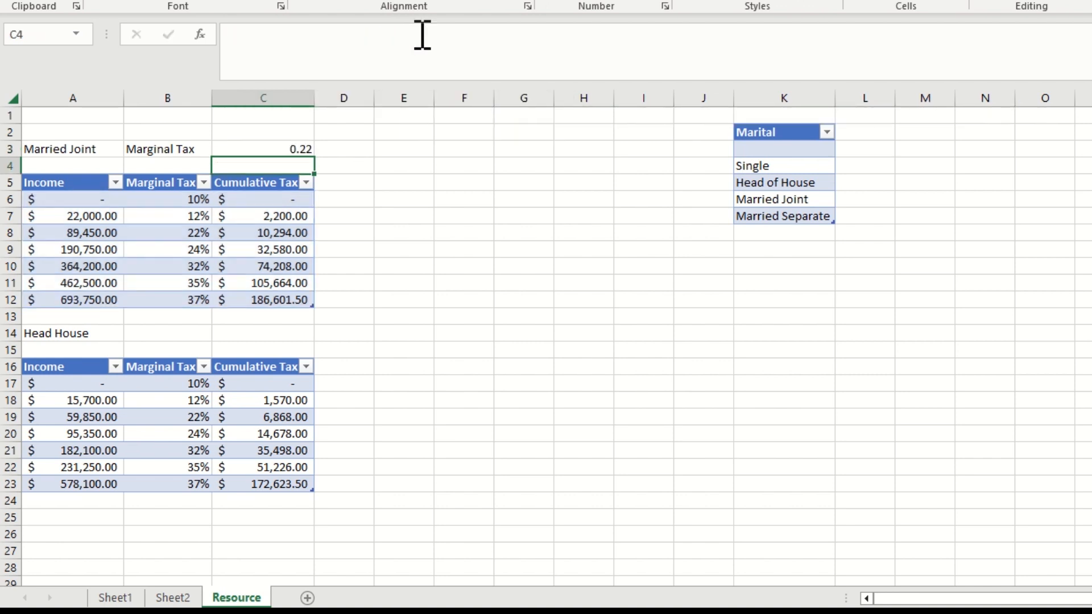
pyautogui.click(308, 150)
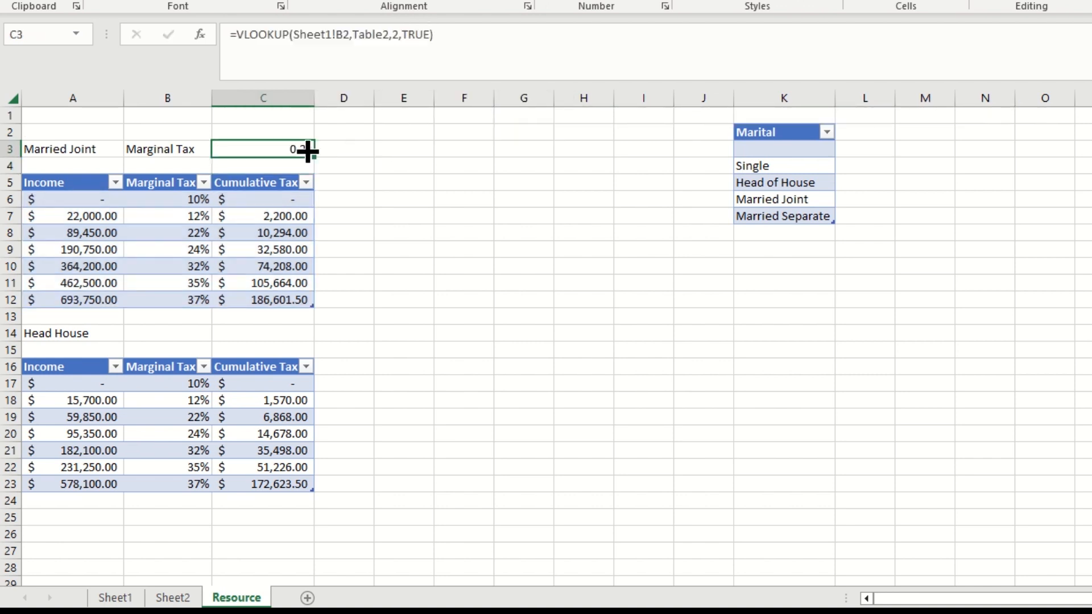
pyautogui.click(597, 4)
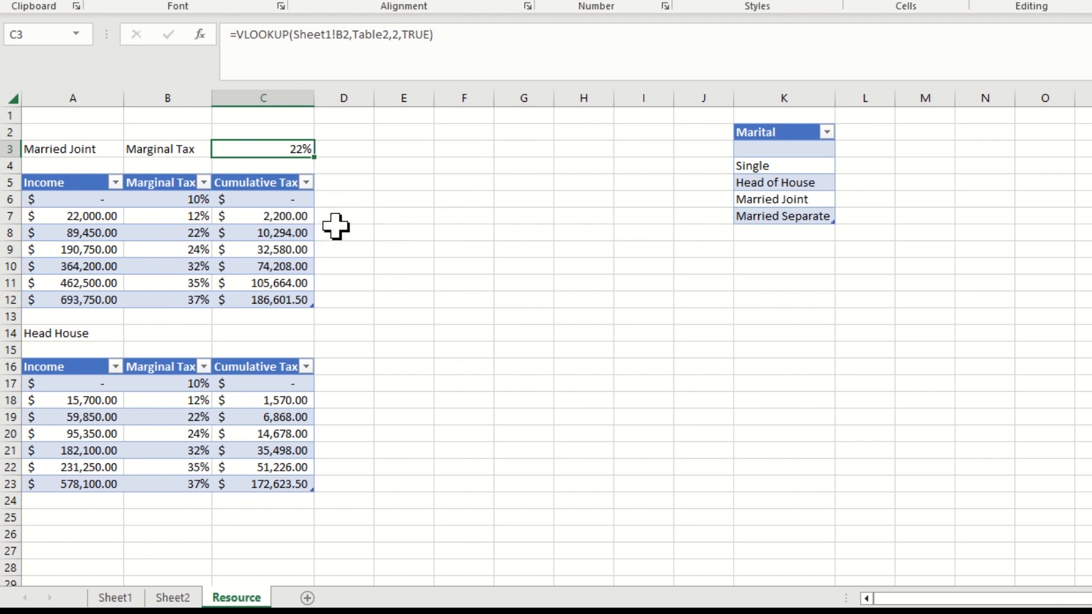
pyautogui.hotkey('alt', 'Tab')
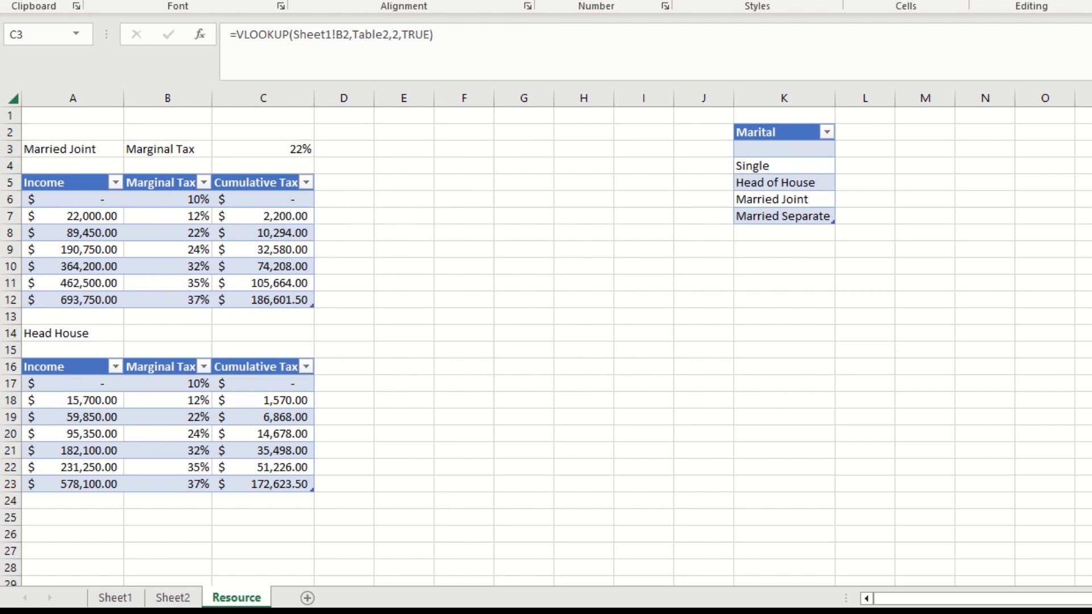
pyautogui.click(335, 152)
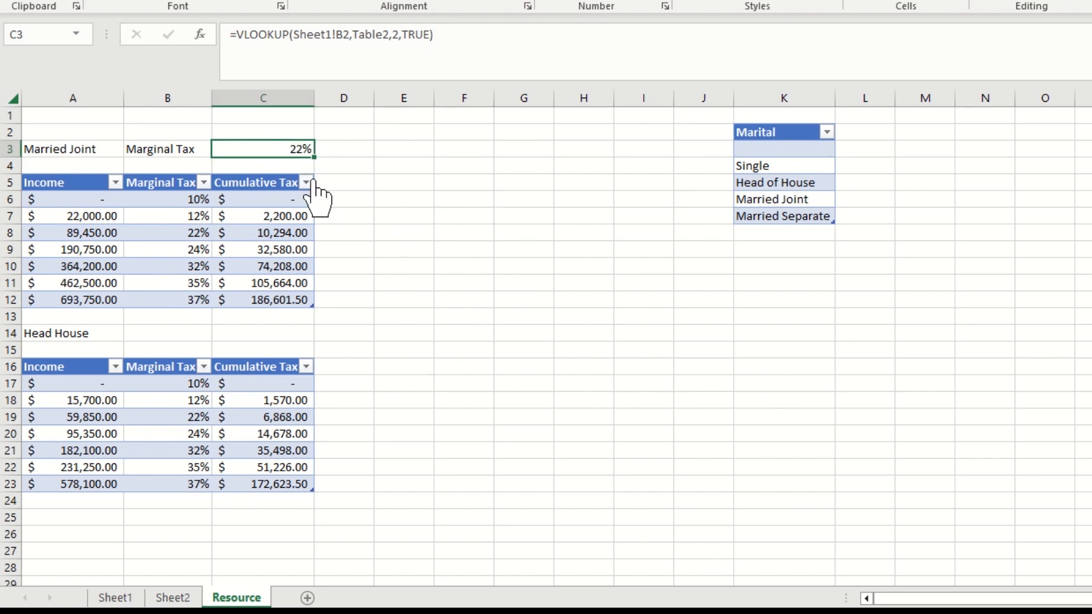
pyautogui.click(343, 166)
pyautogui.click(292, 147)
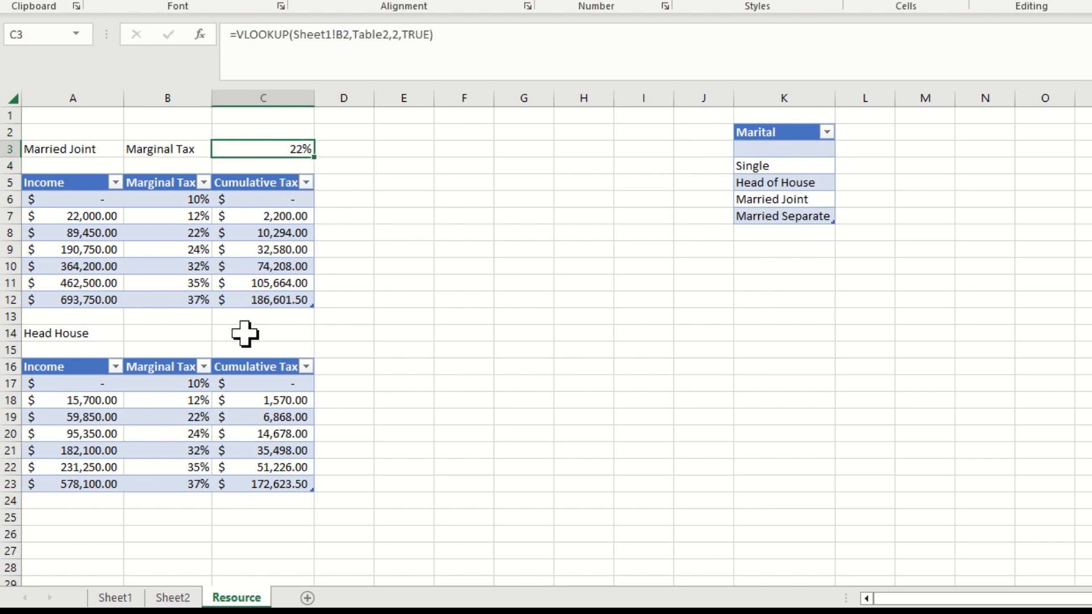
# Label cell B14 beside Head House as Marginal Tax
pyautogui.click(162, 334)
pyautogui.write('Marginal Tax')
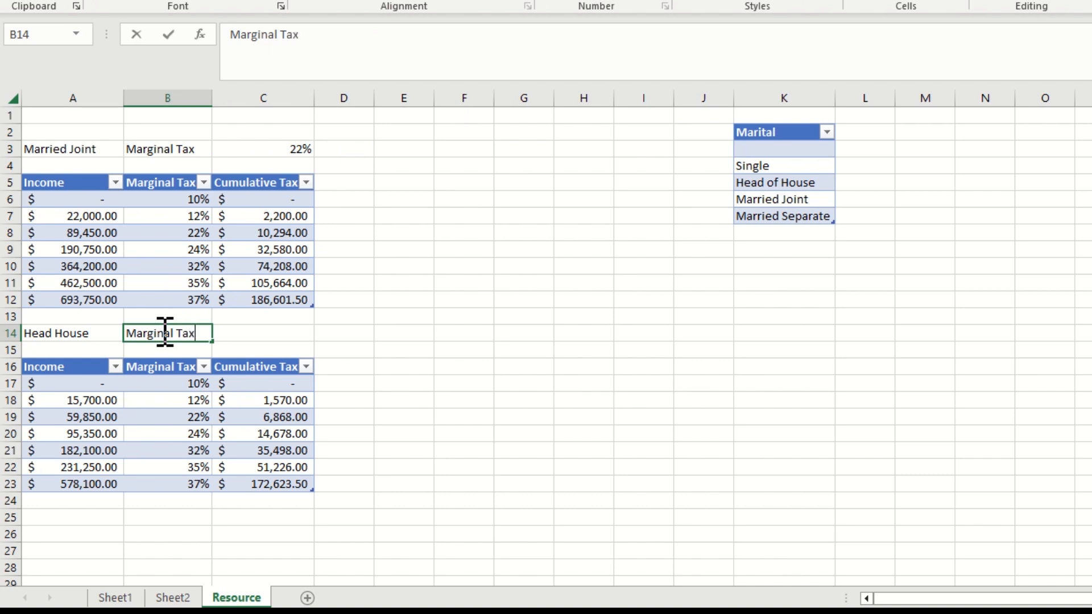
pyautogui.press('Tab')
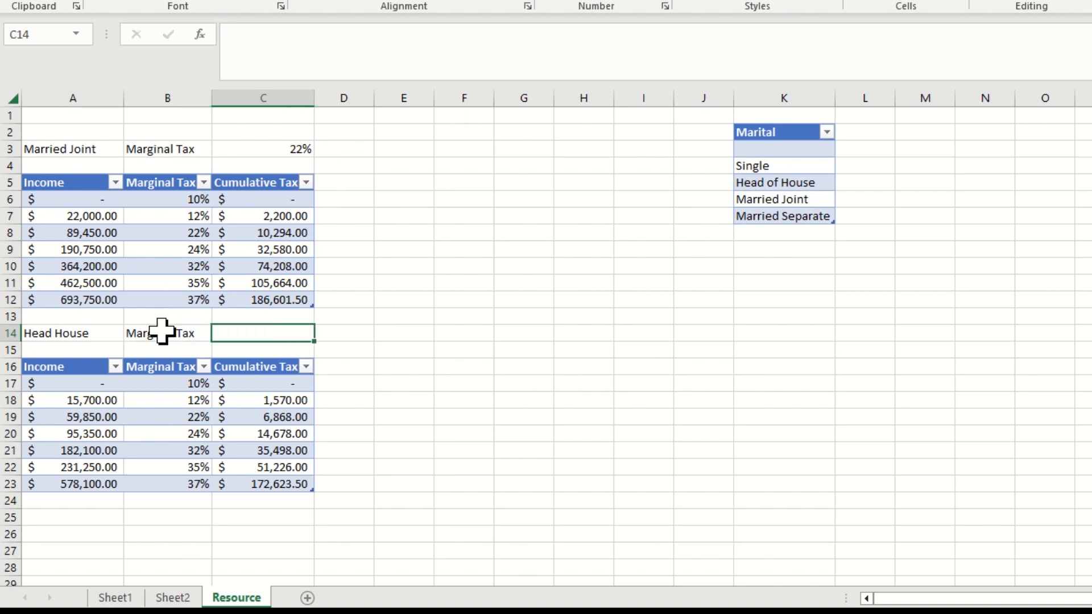
pyautogui.click(367, 350)
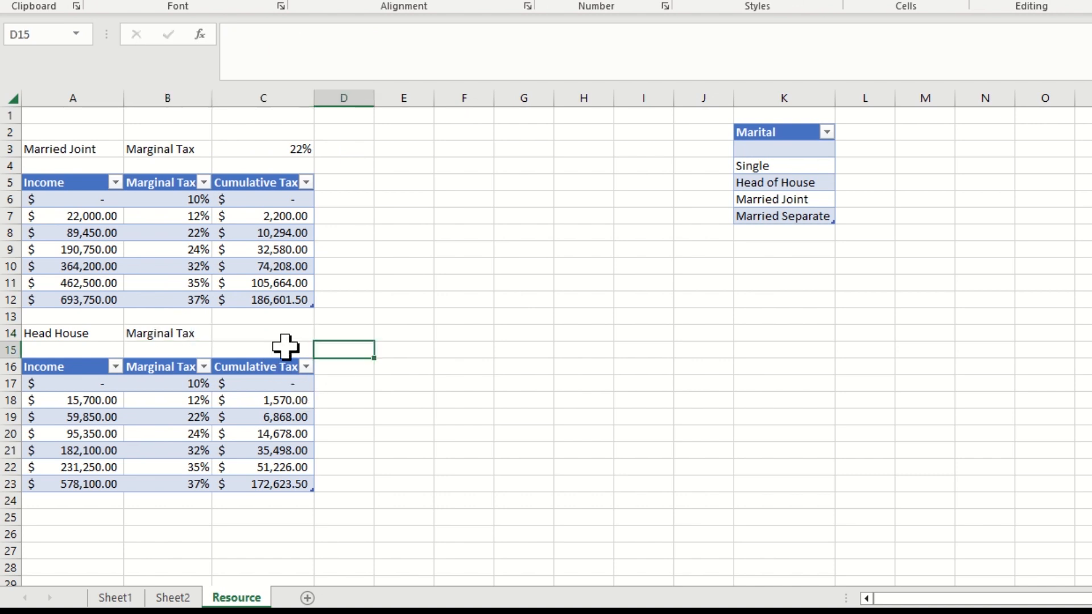
# Enter =VLOOKUP(Sheet1!B2,Table3,2,TRUE) in C14 to look up the Head House marginal tax rate
pyautogui.click(254, 334)
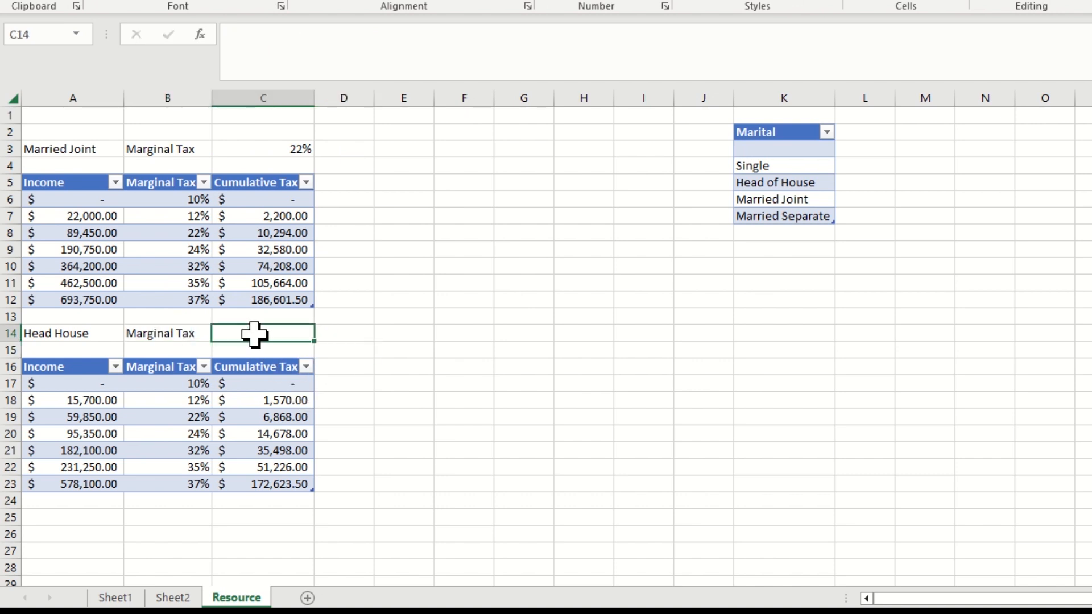
pyautogui.write('=Vl')
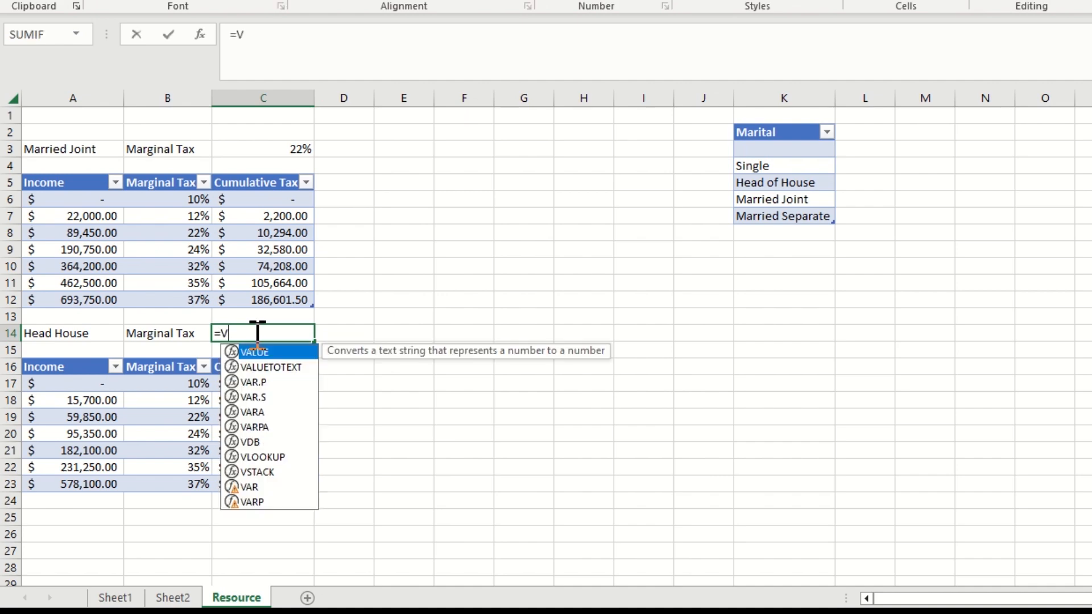
pyautogui.write('ue')
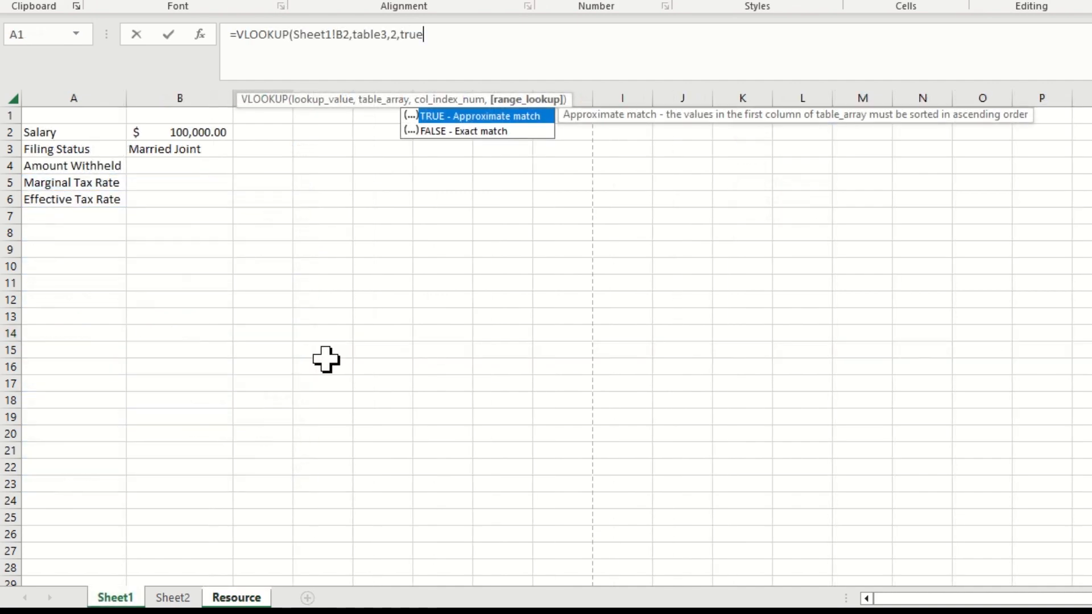
pyautogui.write(')')
pyautogui.press('Return')
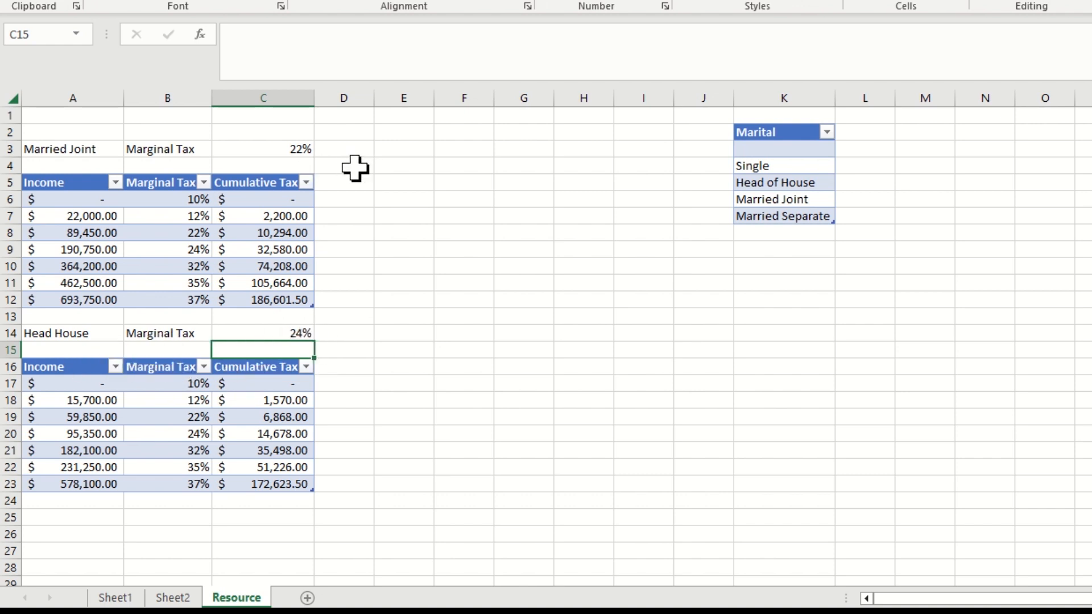
# Start a VLOOKUP formula in C4 of the Resource sheet with the salary cell Sheet1!B2 as lookup value
pyautogui.click(276, 163)
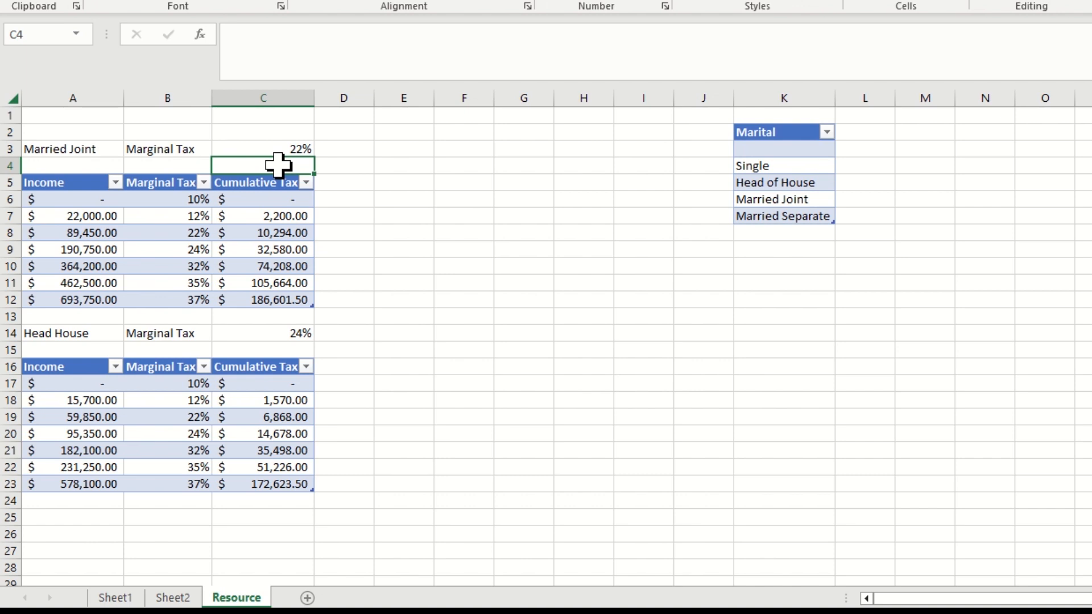
pyautogui.write('=V')
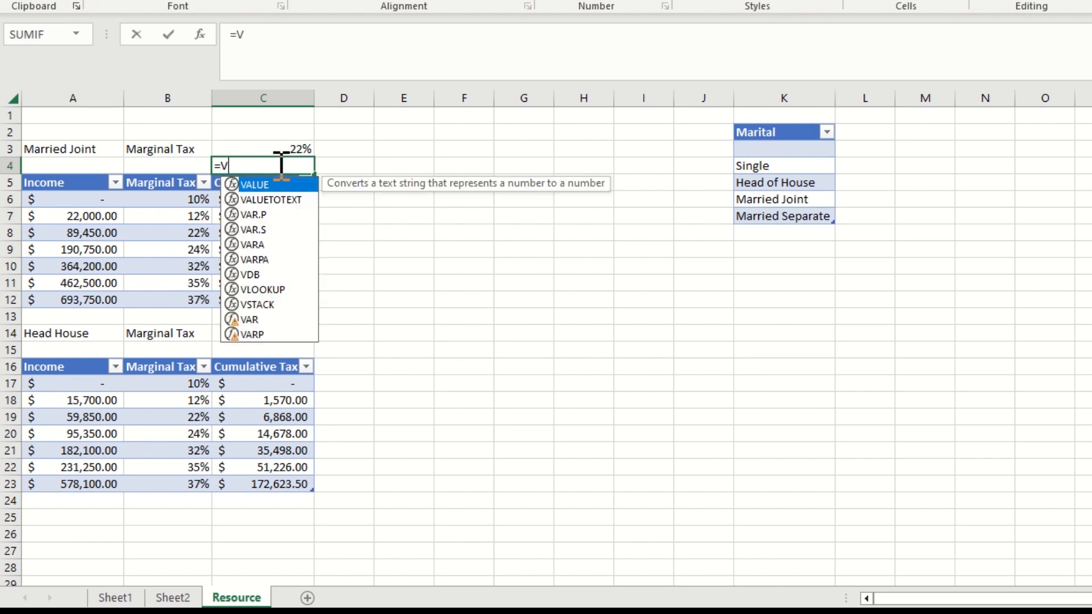
pyautogui.write('lookup')
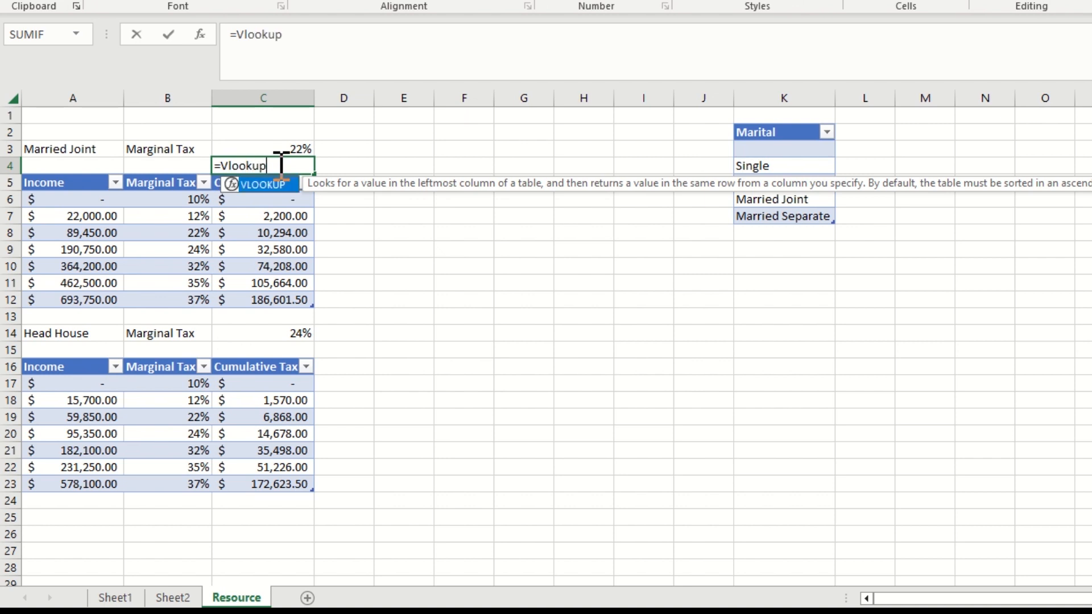
pyautogui.write('(')
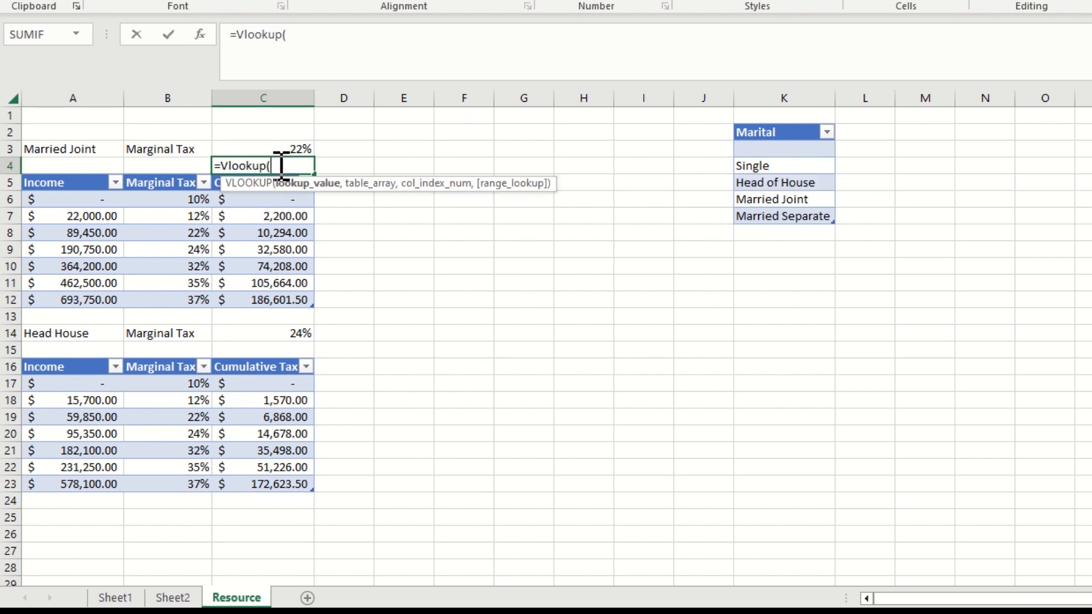
pyautogui.click(115, 597)
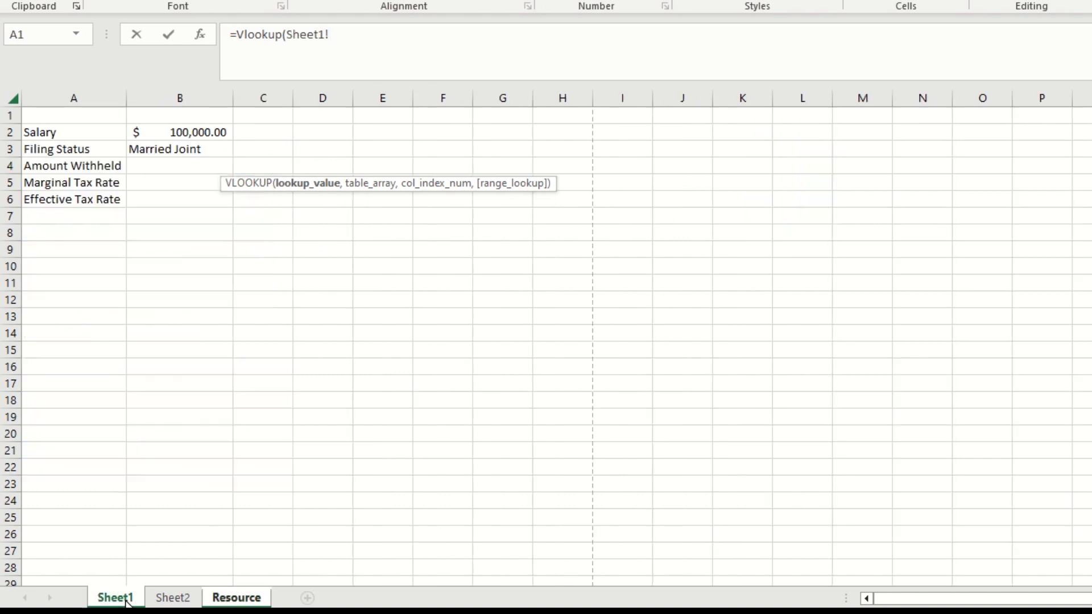
pyautogui.click(181, 132)
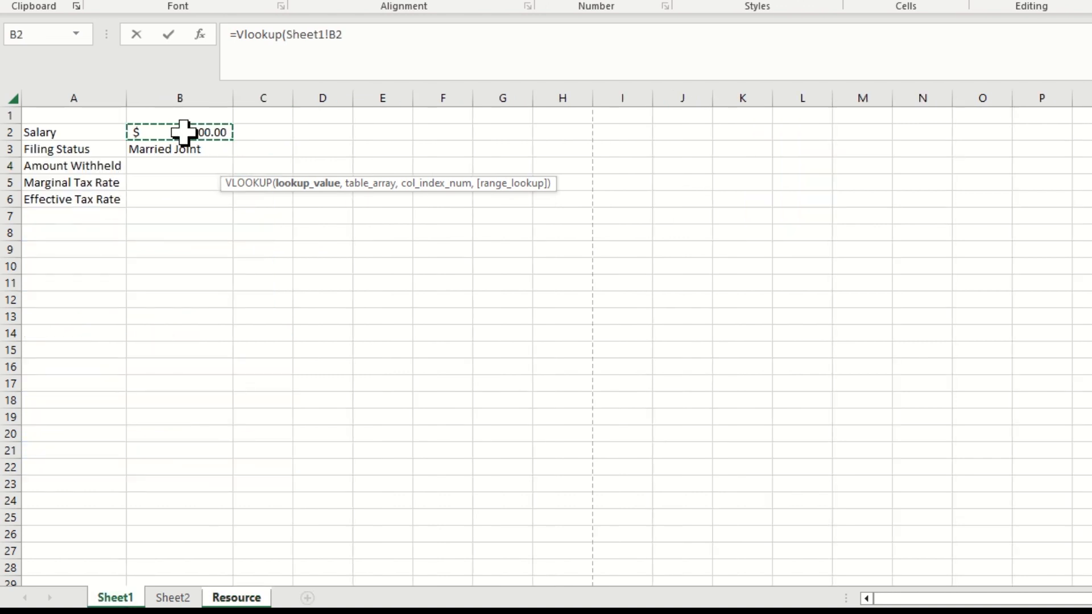
pyautogui.write(',')
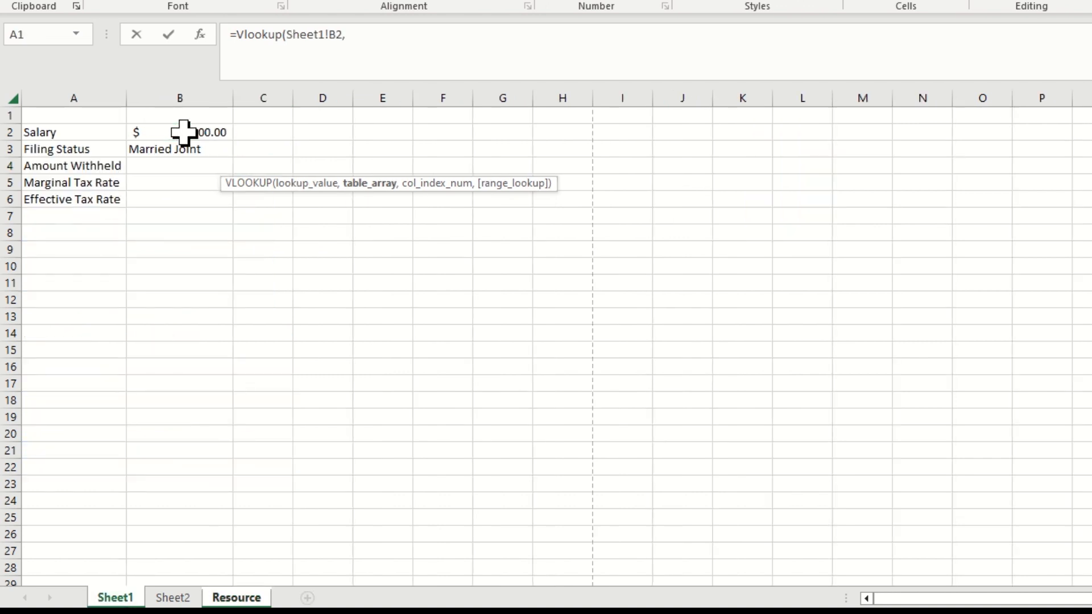
# Complete the C4 VLOOKUP with Table2 in place of the Resource! reference, column index 3 and range lookup TRUE
pyautogui.click(238, 598)
pyautogui.moveTo(400, 35); pyautogui.dragTo(348, 35)
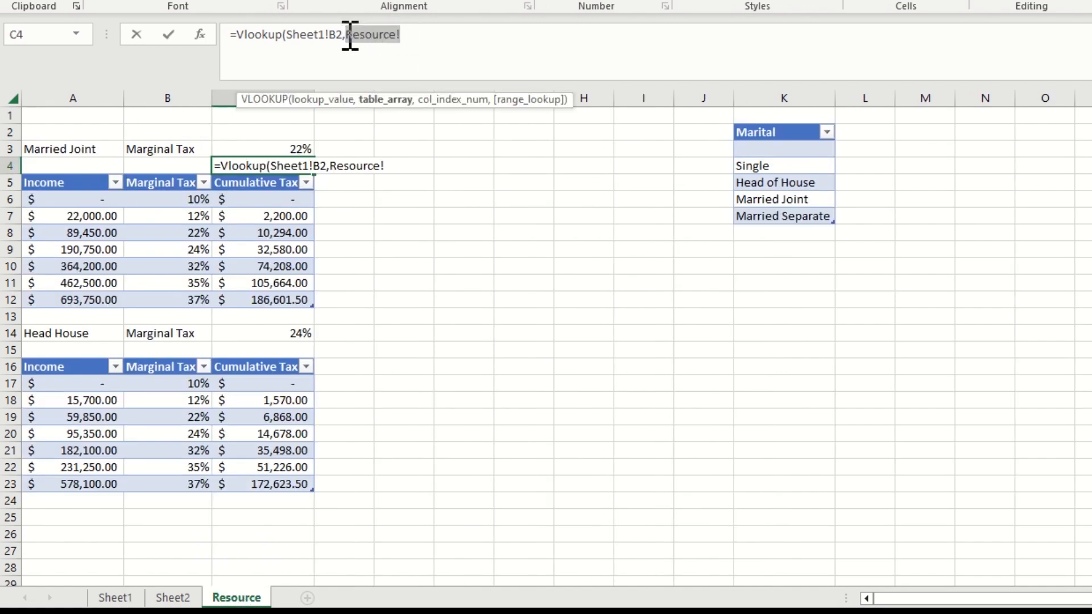
pyautogui.write('table2')
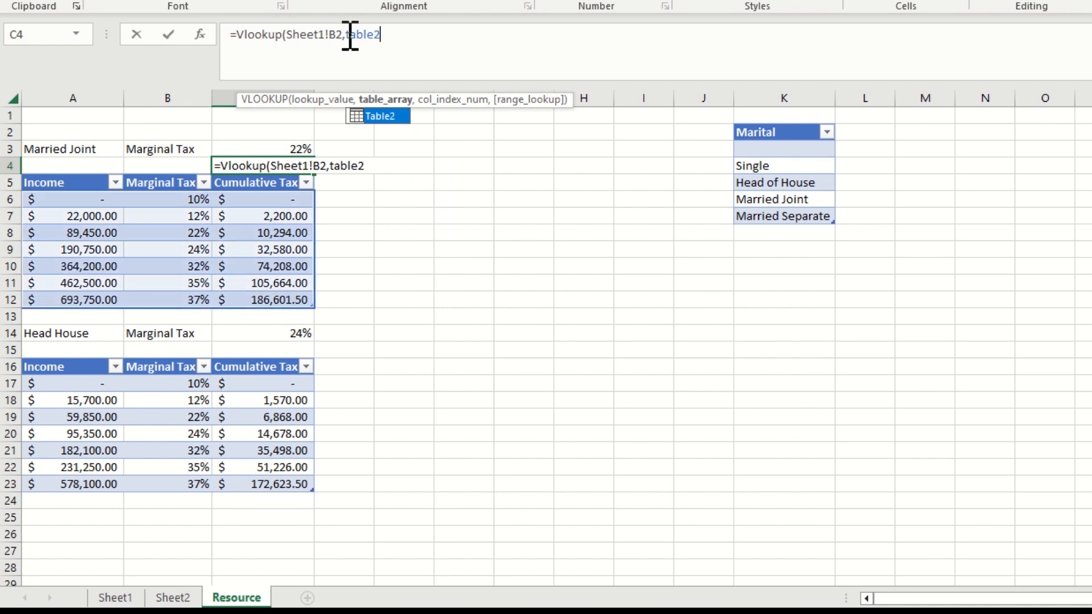
pyautogui.write(',')
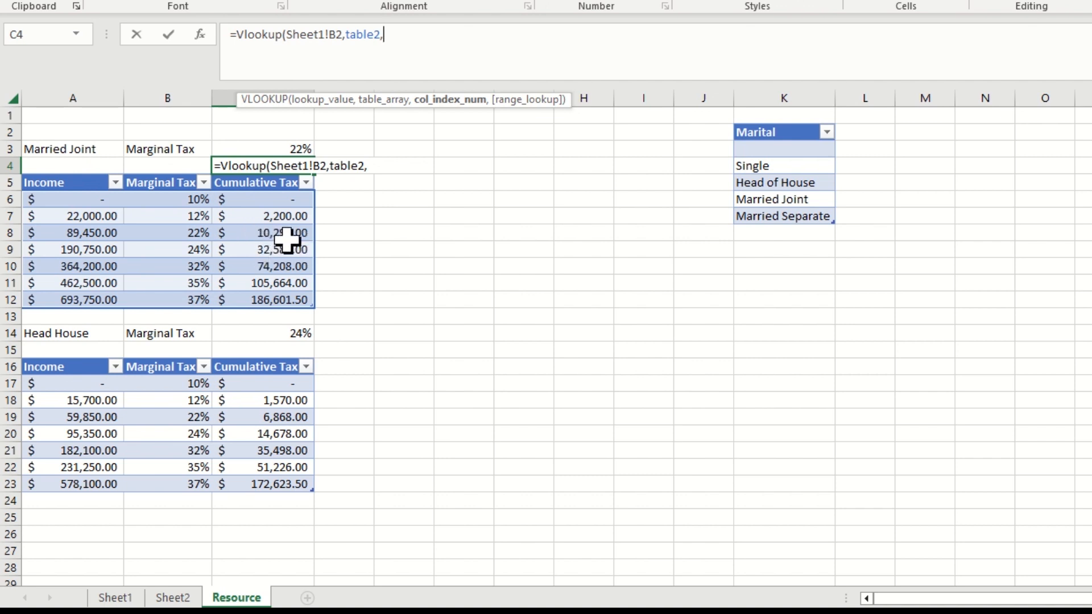
pyautogui.write('3,true')
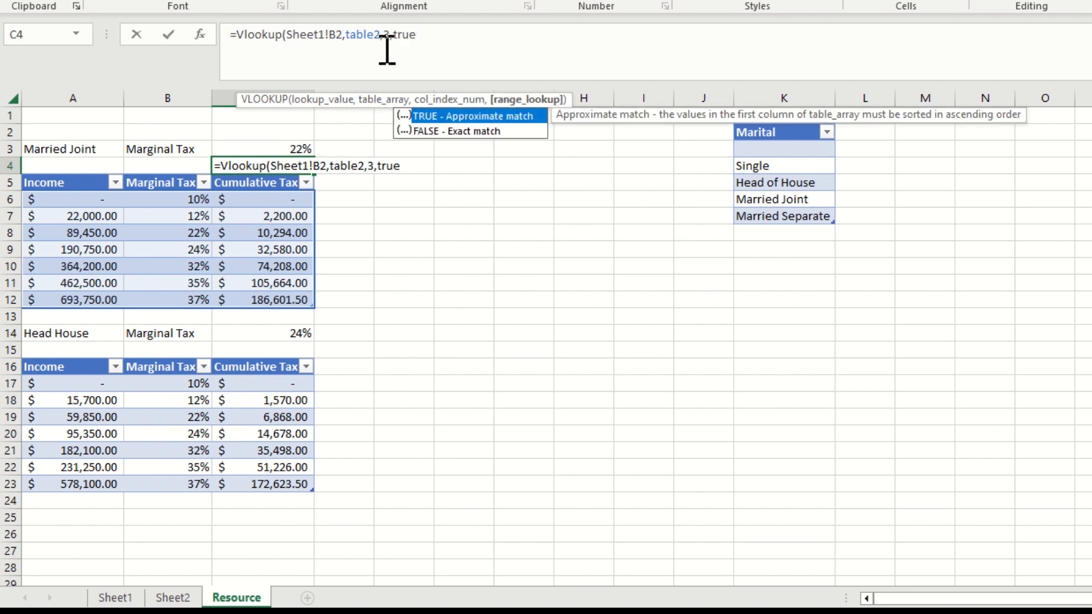
pyautogui.write(')')
pyautogui.press('Return')
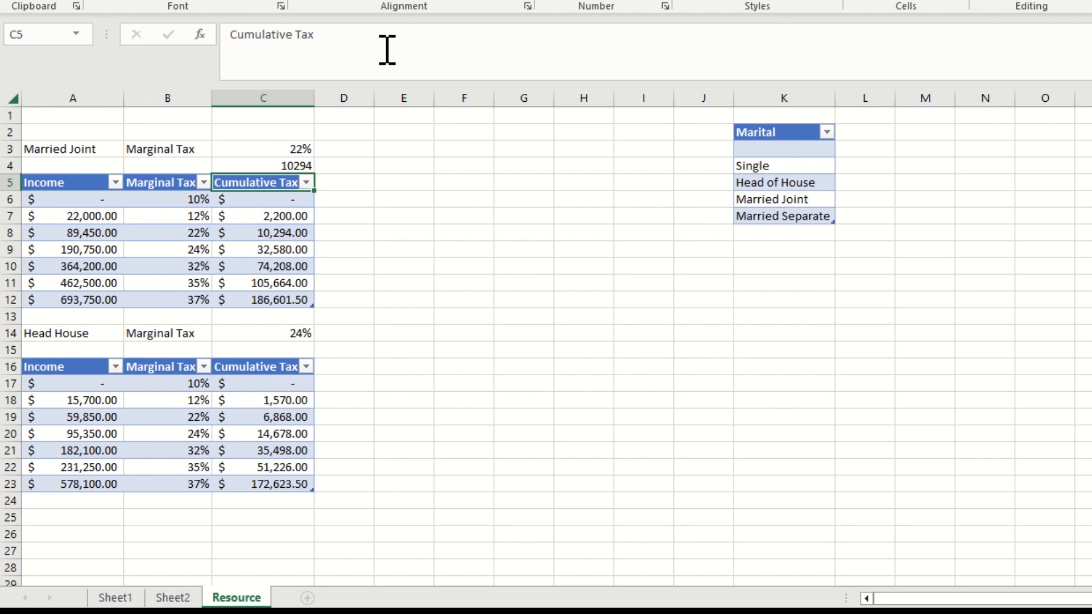
# Format the cumulative tax result in C4 with the accounting number format
pyautogui.click(295, 164)
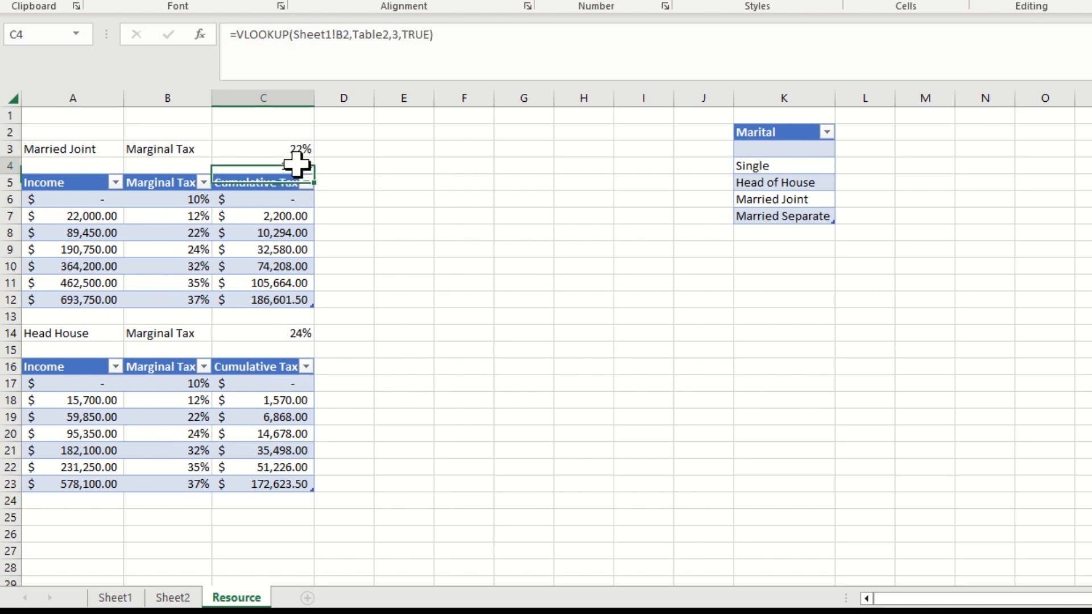
pyautogui.click(567, 1)
pyautogui.click(295, 351)
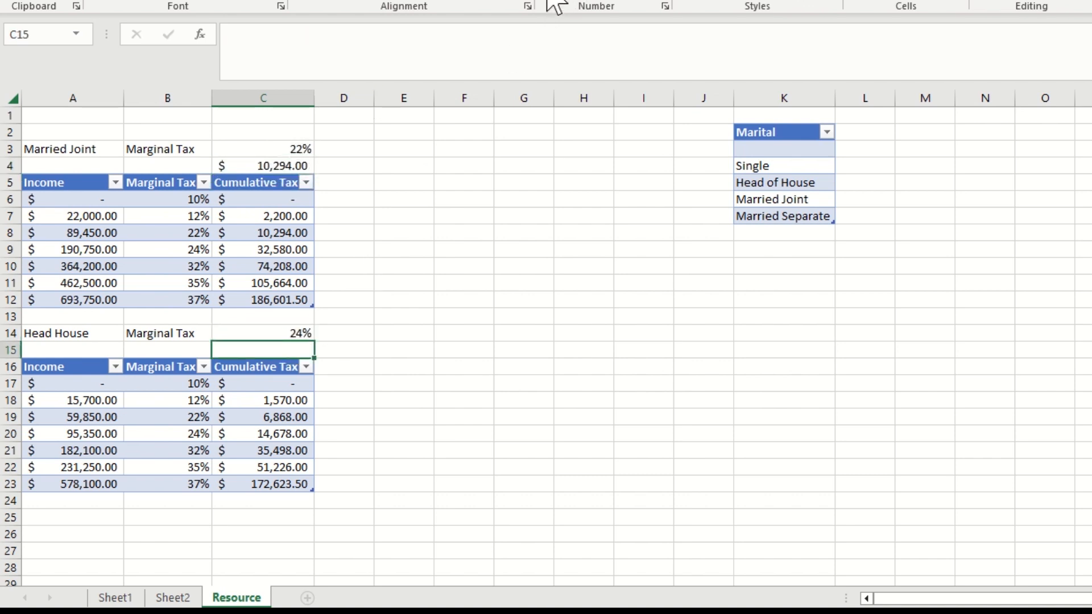
# Extend the C4 formula after the VLOOKUP with +(Sheet1!B2- to begin subtracting from the salary
pyautogui.click(270, 166)
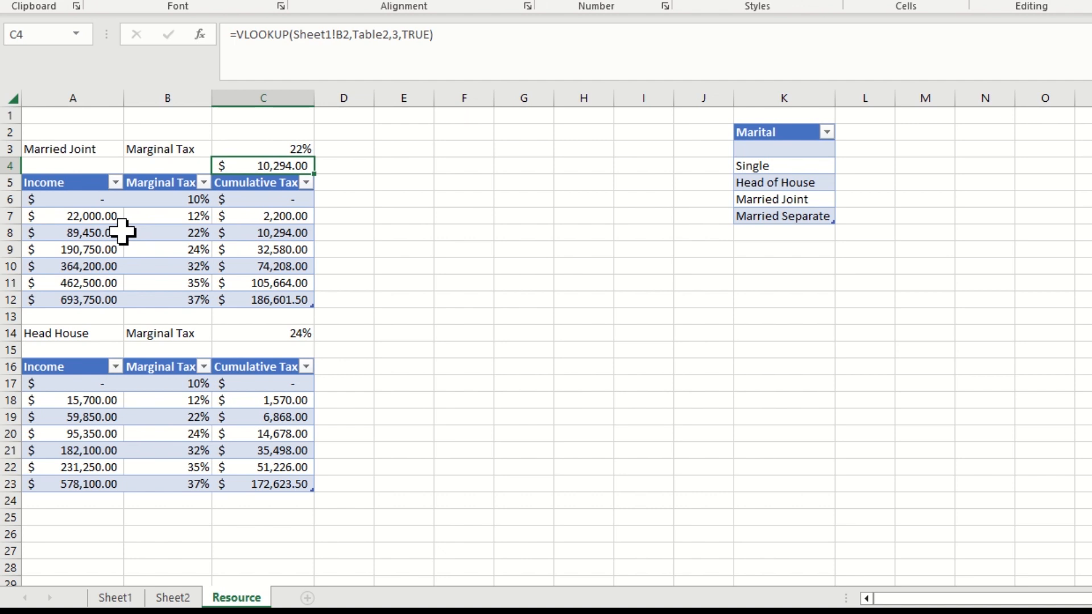
pyautogui.click(455, 41)
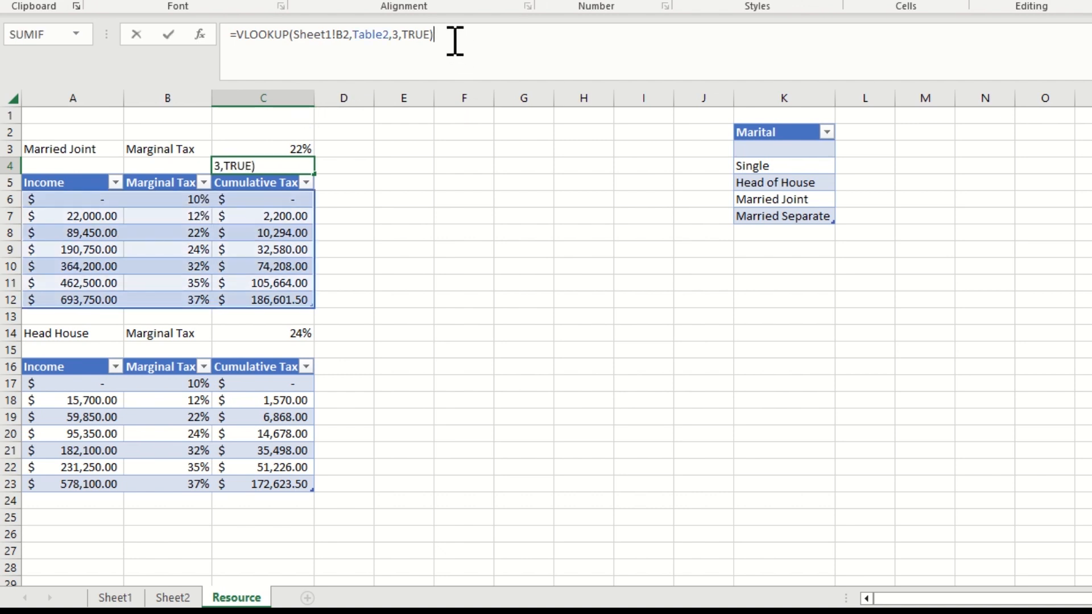
pyautogui.write('+(')
pyautogui.click(115, 597)
pyautogui.click(176, 133)
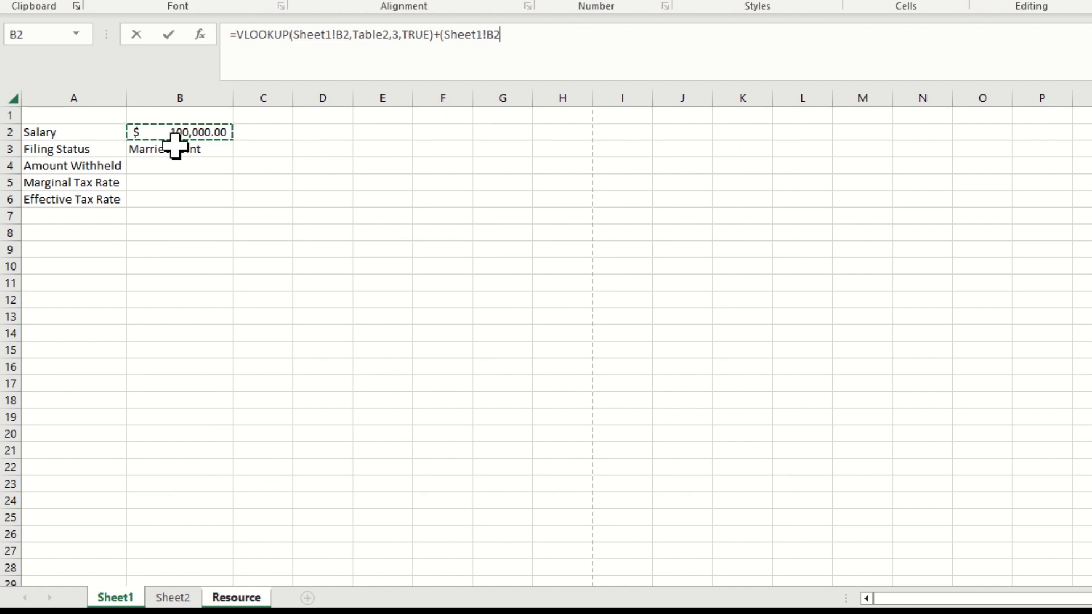
pyautogui.write('-')
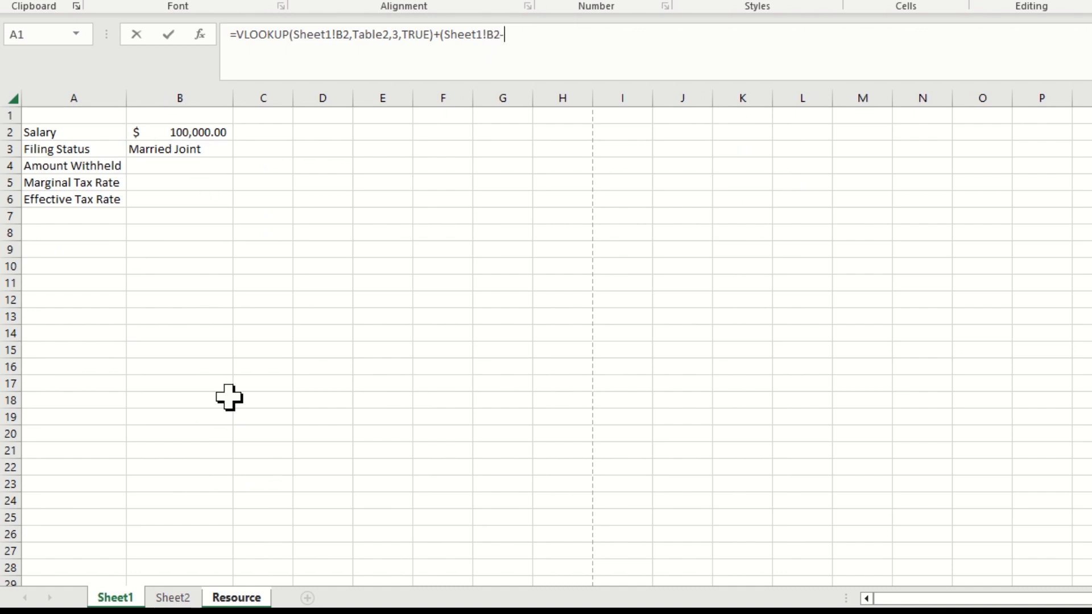
# Return to the Resource sheet and remove the inserted Resource! reference from the end of the C4 formula
pyautogui.click(244, 596)
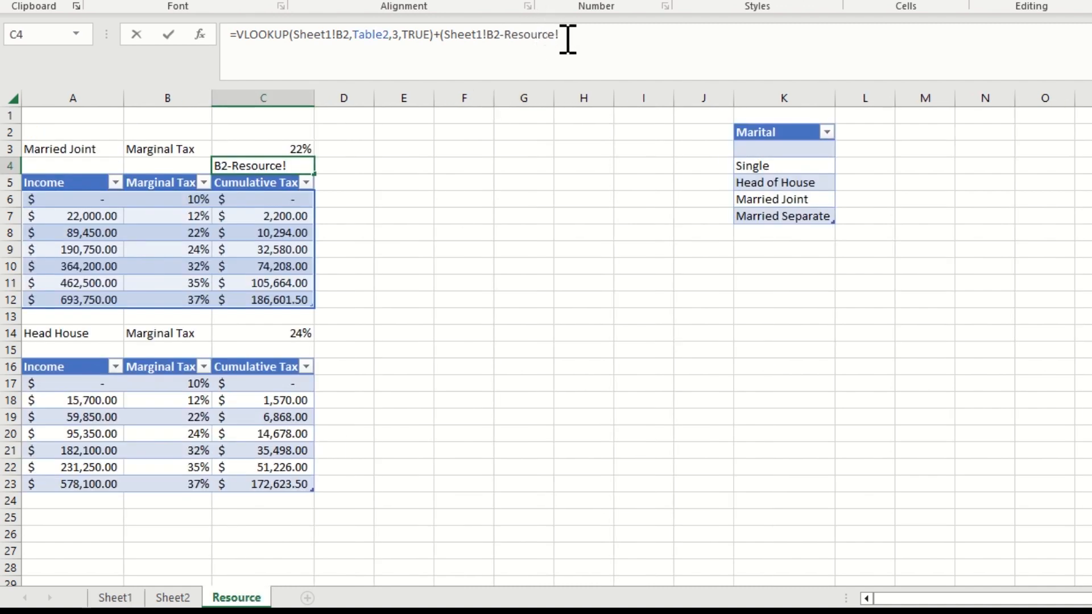
pyautogui.press('BackSpace')
pyautogui.press('BackSpace')
pyautogui.press('BackSpace')
pyautogui.press('BackSpace')
pyautogui.press('BackSpace')
pyautogui.press('BackSpace')
pyautogui.press('BackSpace')
pyautogui.press('BackSpace')
pyautogui.press('BackSpace')
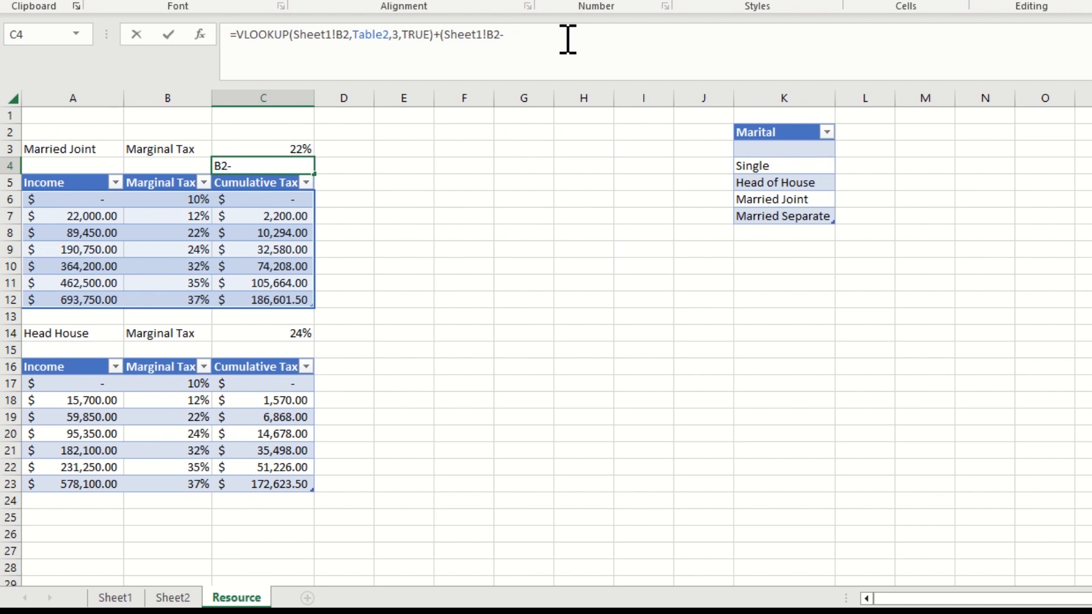
# Continue the C4 formula after the minus sign with a VLOOKUP that uses Sheet1!B2 as its lookup value
pyautogui.write('vlookup')
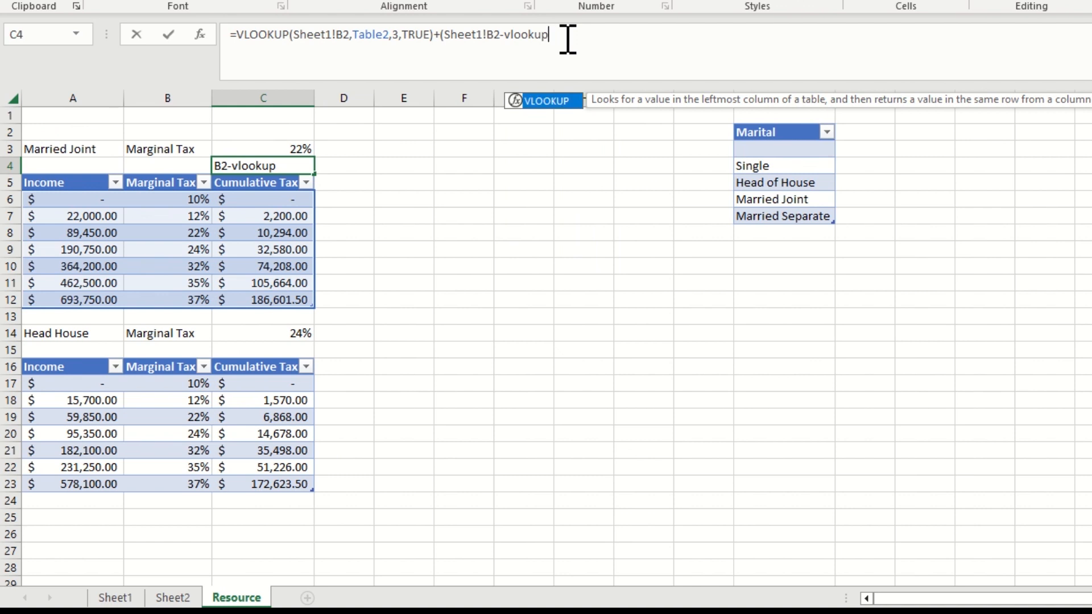
pyautogui.write('(')
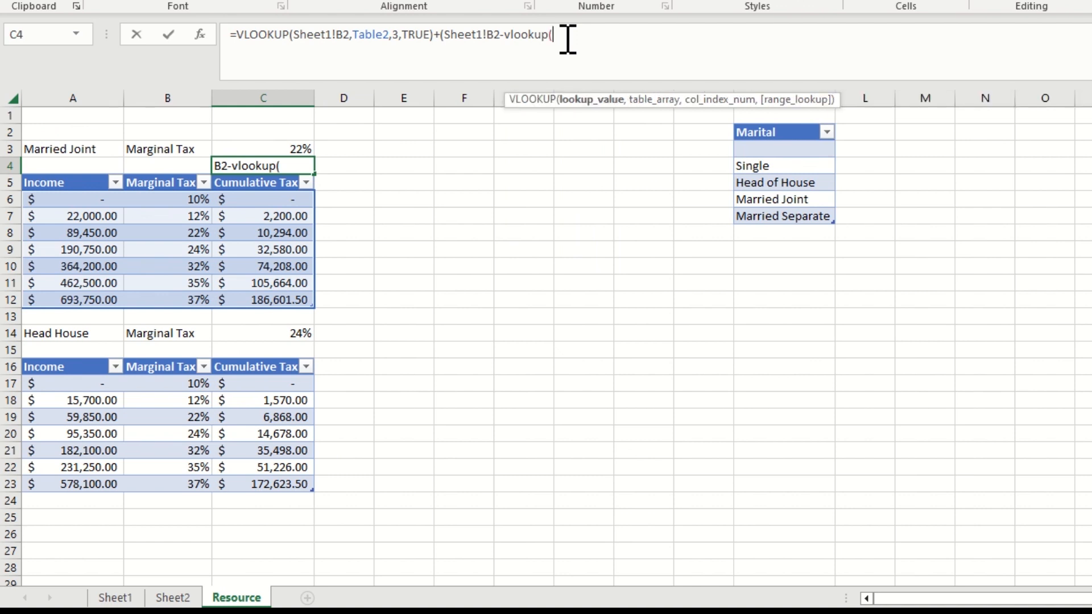
pyautogui.write('sheet')
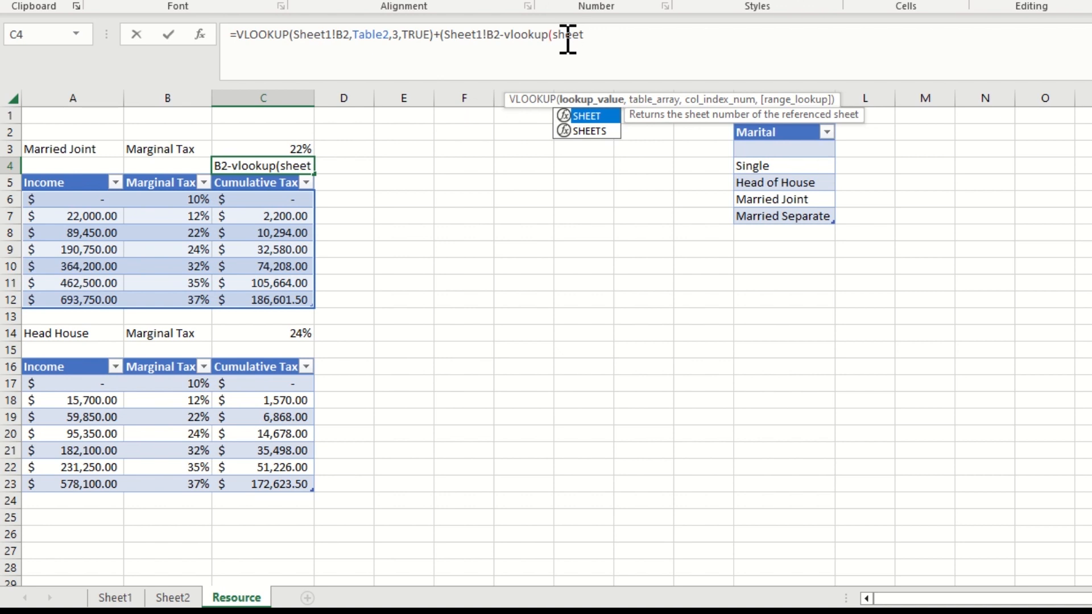
pyautogui.write('1!')
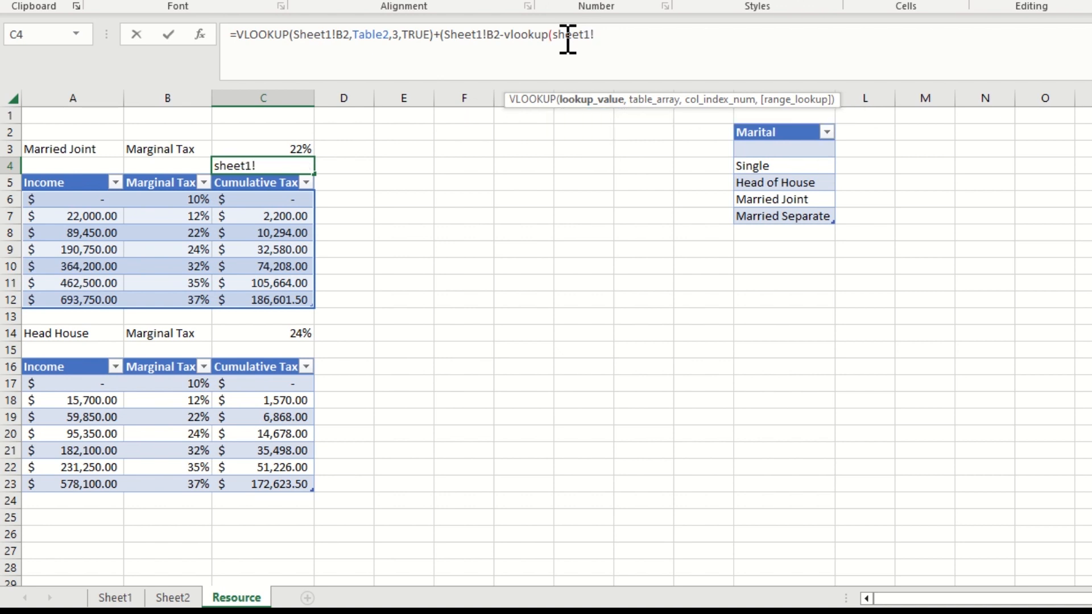
pyautogui.write('b2,')
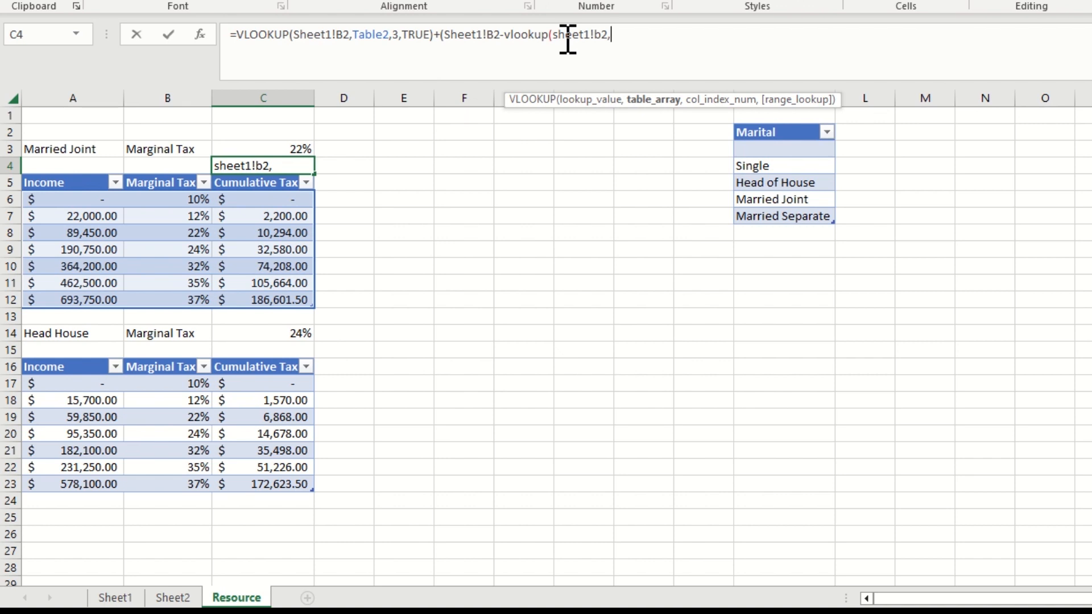
pyautogui.write('table')
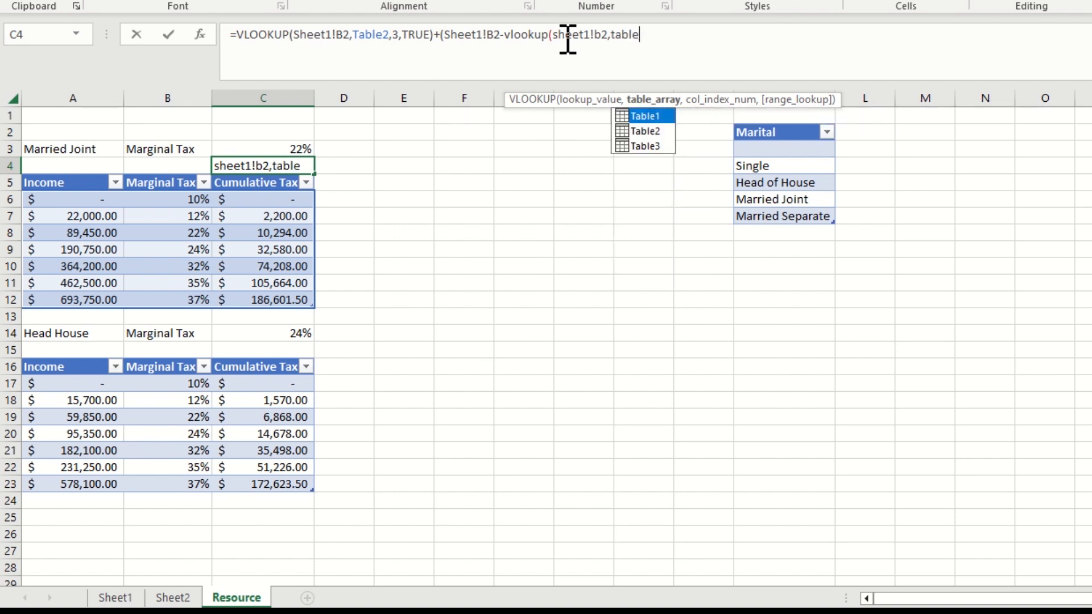
pyautogui.write('2,')
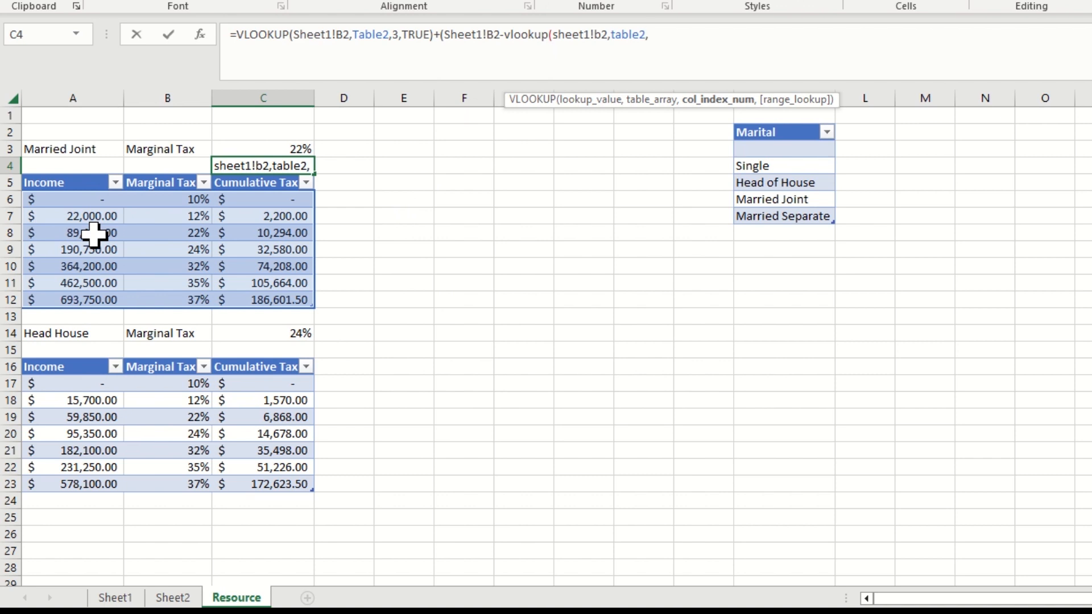
# Complete the subtracted VLOOKUP in C4 with Table2, column index 1 and range lookup TRUE, closing the subtraction's parentheses
pyautogui.write('1')
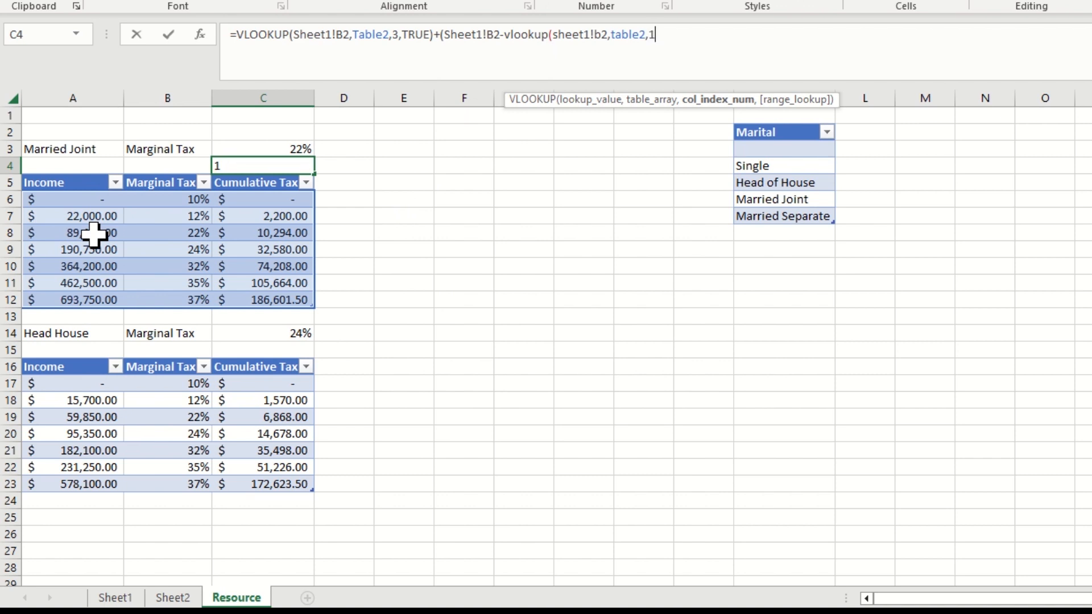
pyautogui.write(',True)')
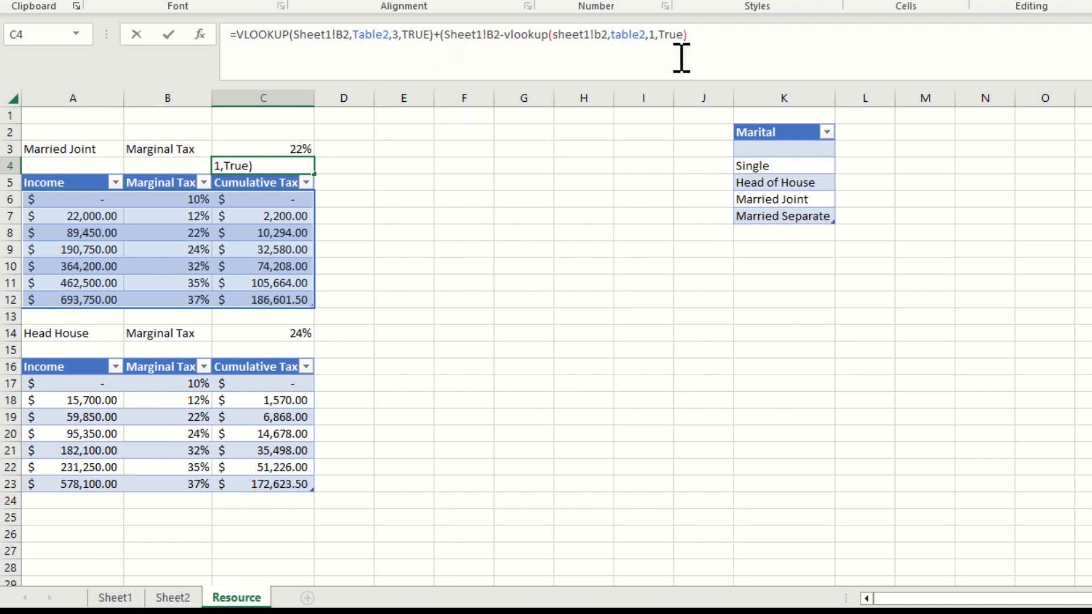
pyautogui.write(')')
# Multiply the bracket difference in C4 by a parenthesized VLOOKUP with Sheet1!B2 as the lookup value
pyautogui.write('*')
pyautogui.write('(')
pyautogui.write('vl')
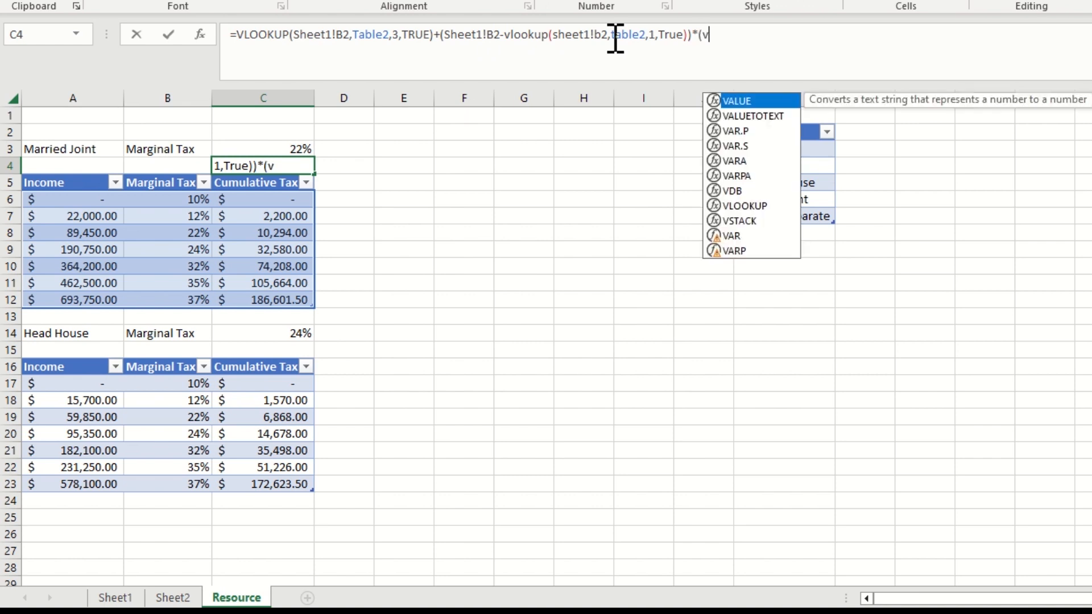
pyautogui.press('Tab')
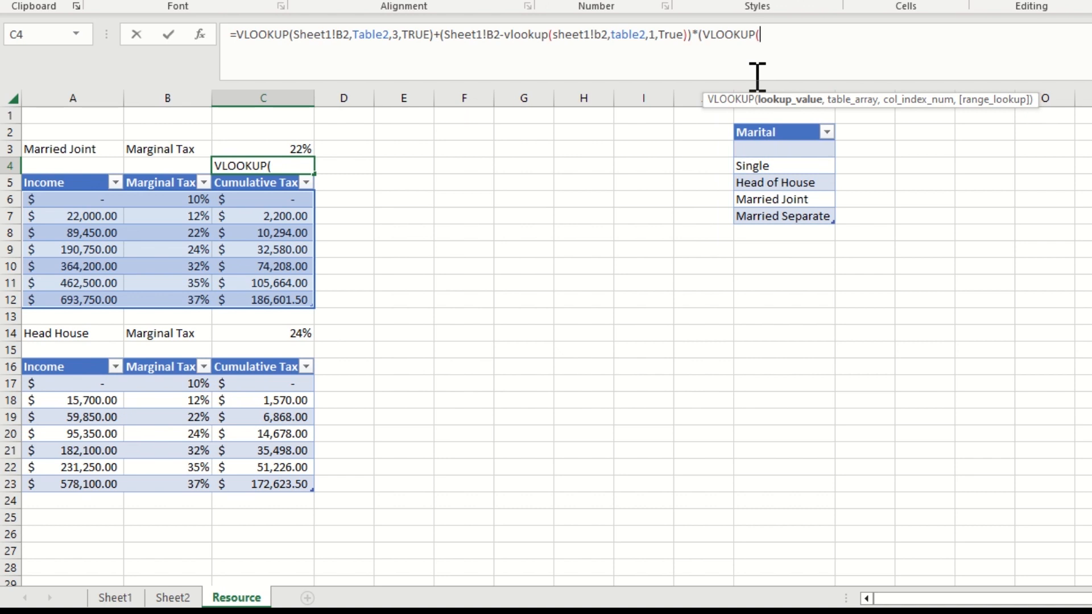
pyautogui.write('sheet')
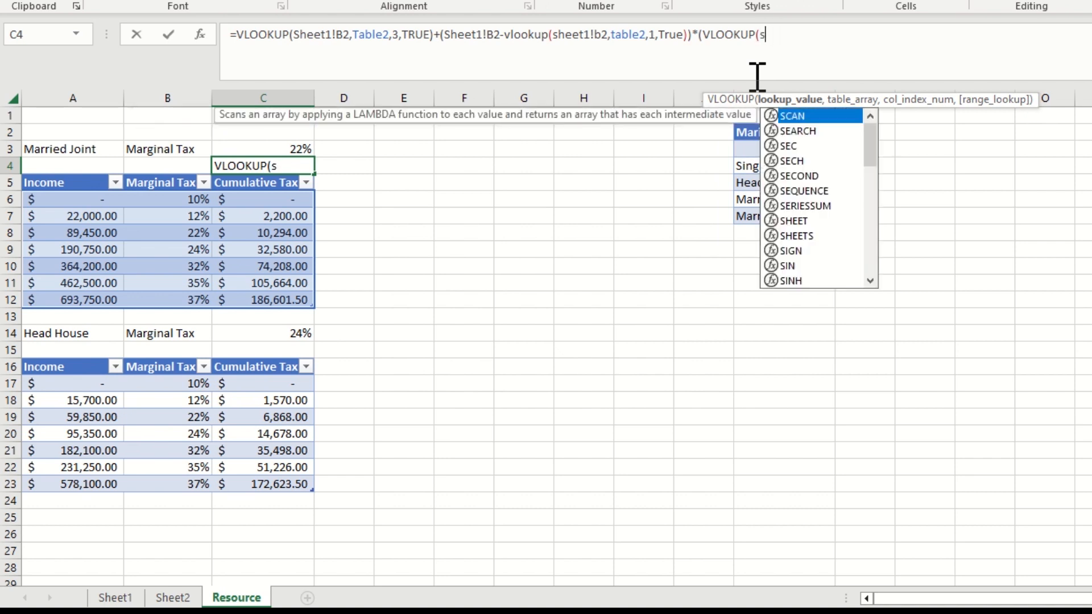
pyautogui.write('1!')
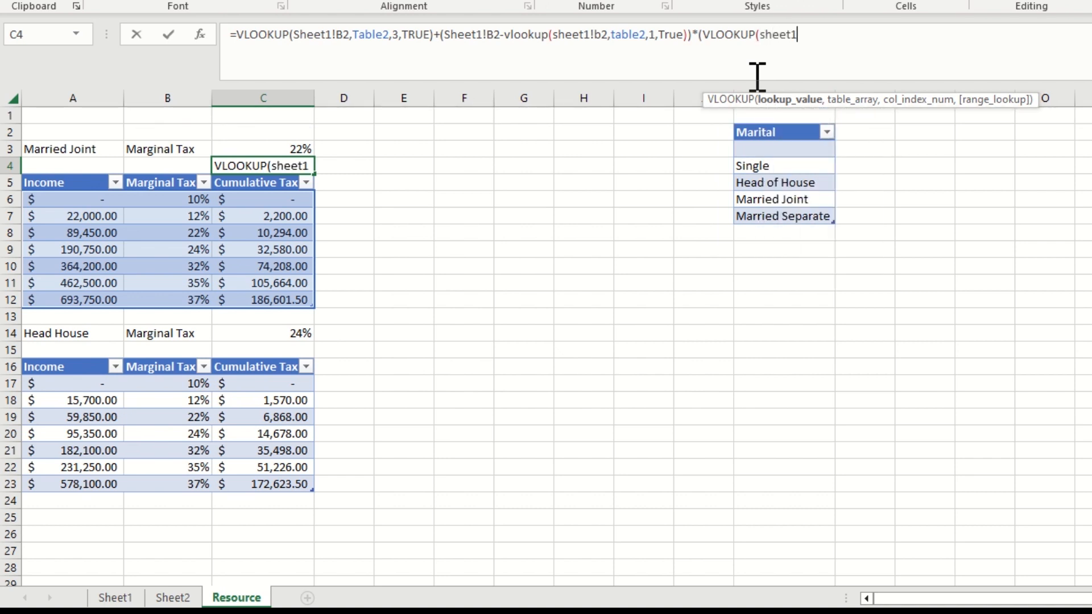
pyautogui.write('b')
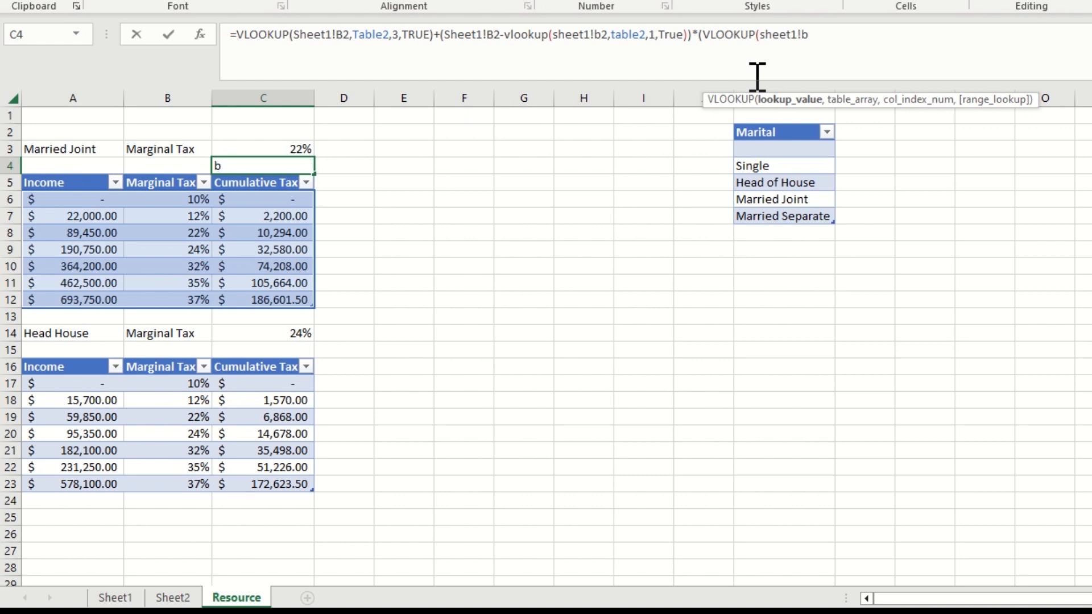
pyautogui.write('2,ta')
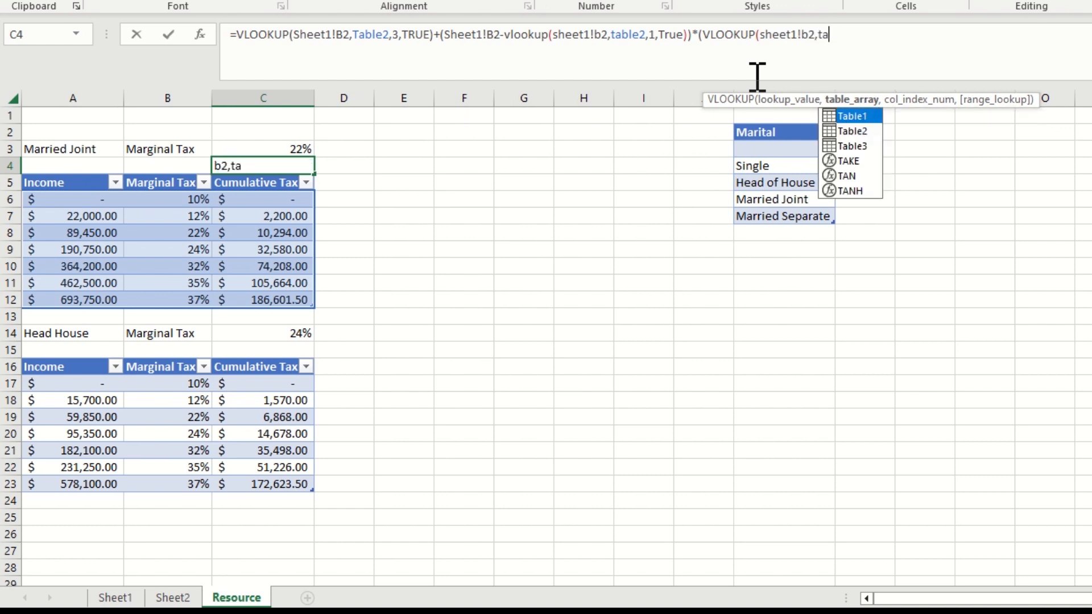
pyautogui.write('ble2')
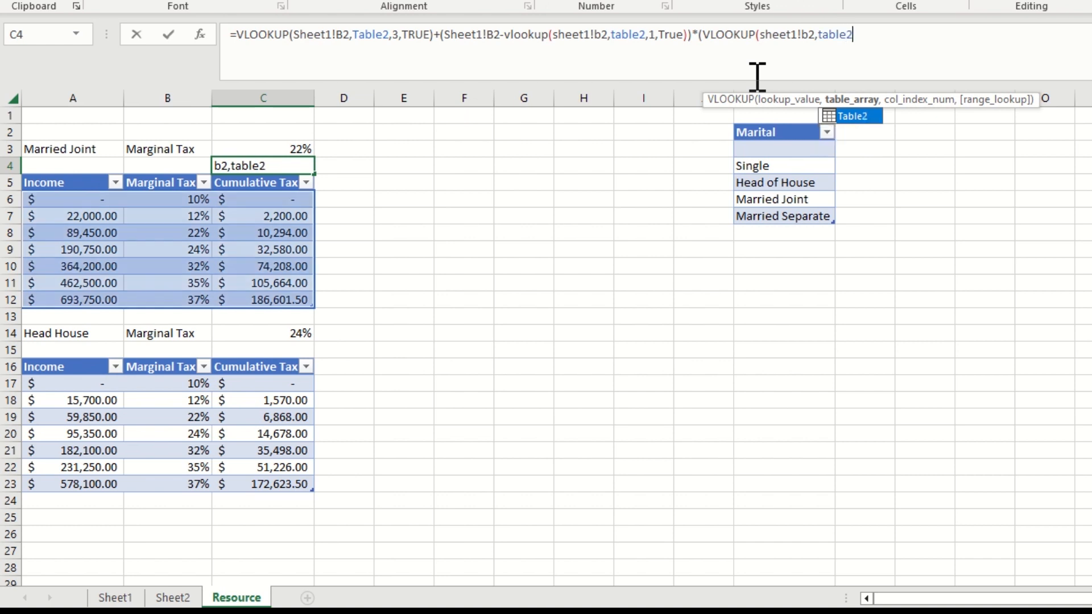
pyautogui.write(',')
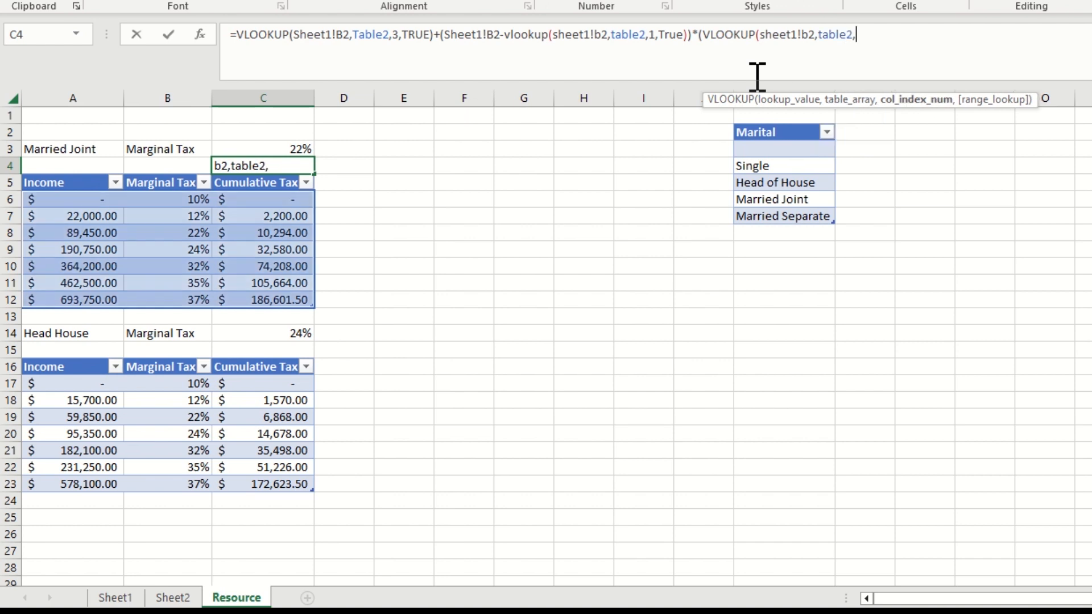
pyautogui.write('2')
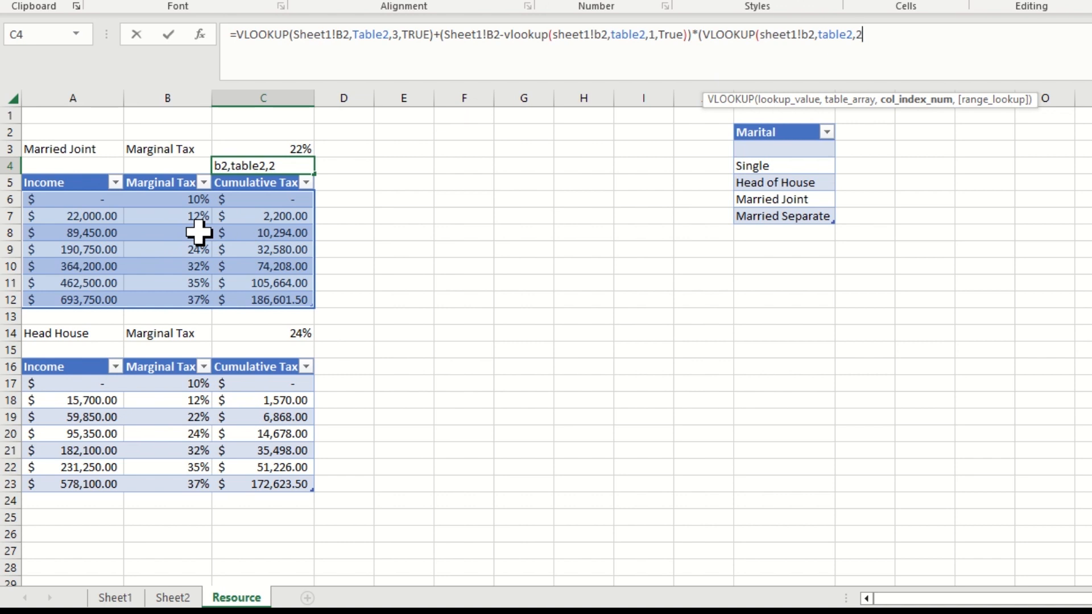
# Finish the multiplying VLOOKUP with Table2, column index 2 and range lookup TRUE, and commit the C4 formula
pyautogui.write(',true')
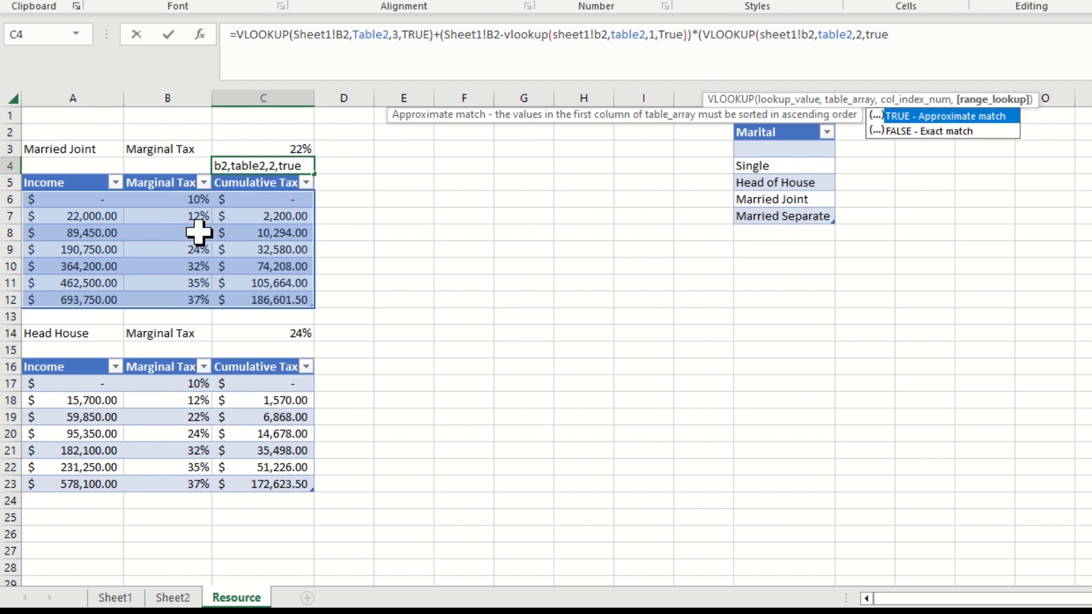
pyautogui.write(')')
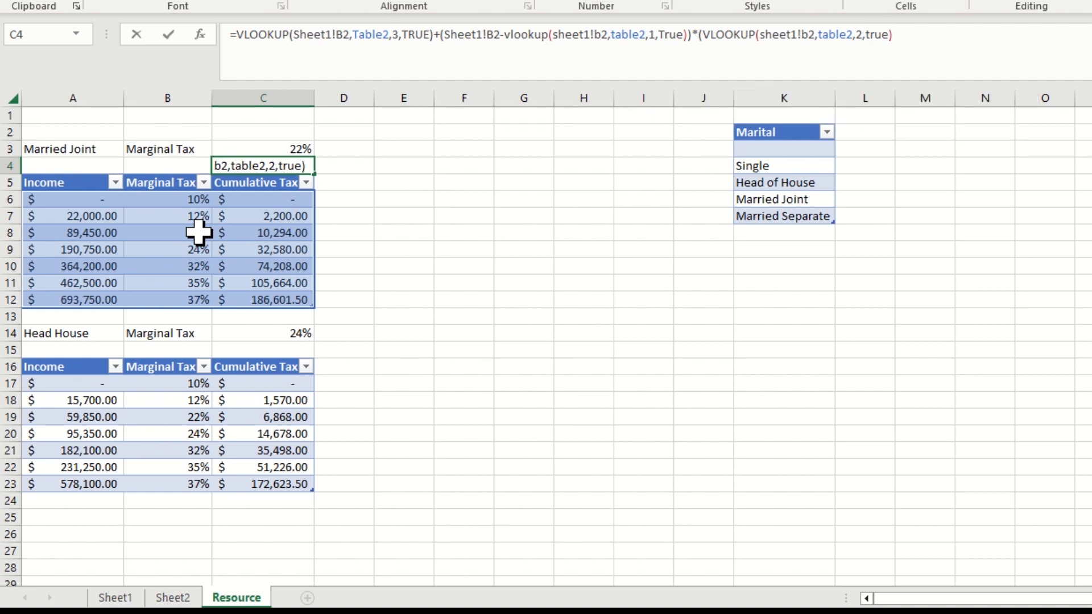
pyautogui.press('Return')
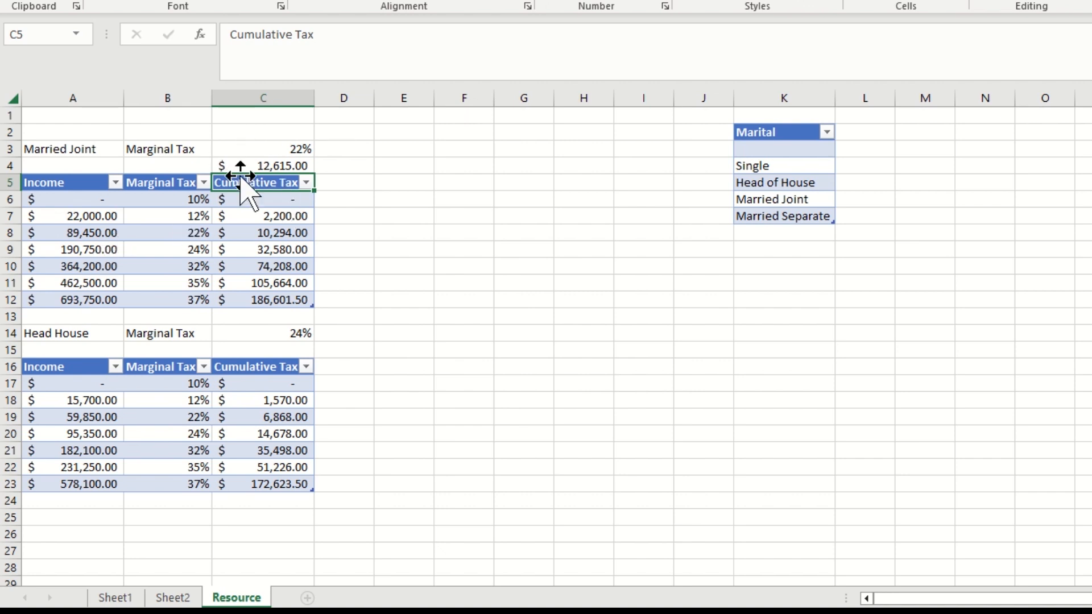
# Enter the equivalent VLOOKUP-based total tax formula in C15 for the Head House table
pyautogui.click(278, 351)
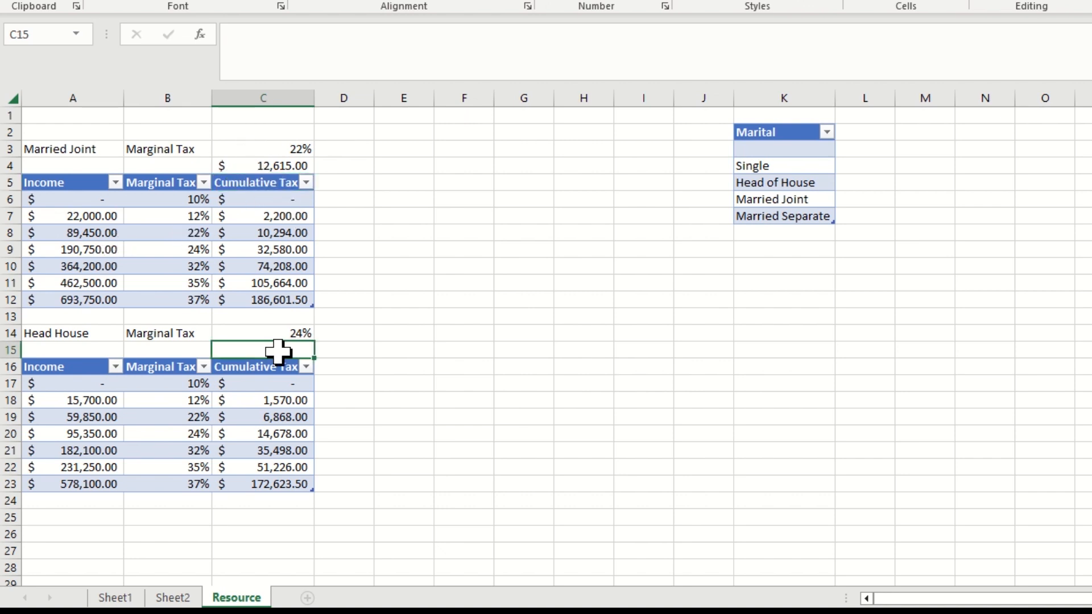
pyautogui.write('vlo')
pyautogui.press('BackSpace')
pyautogui.press('BackSpace')
pyautogui.press('BackSpace')
pyautogui.write('=vl')
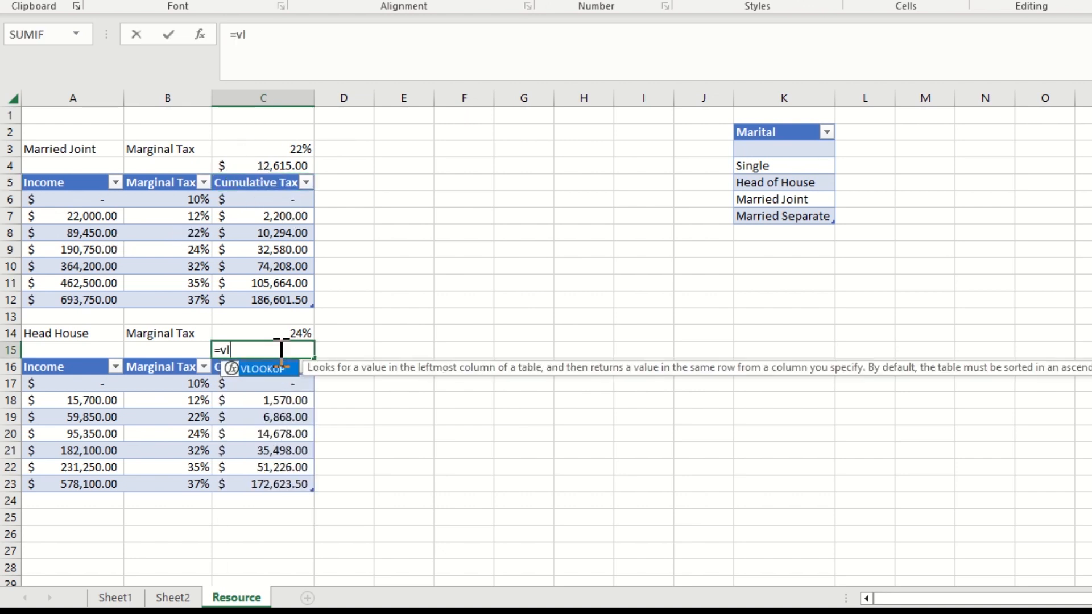
pyautogui.write('ook')
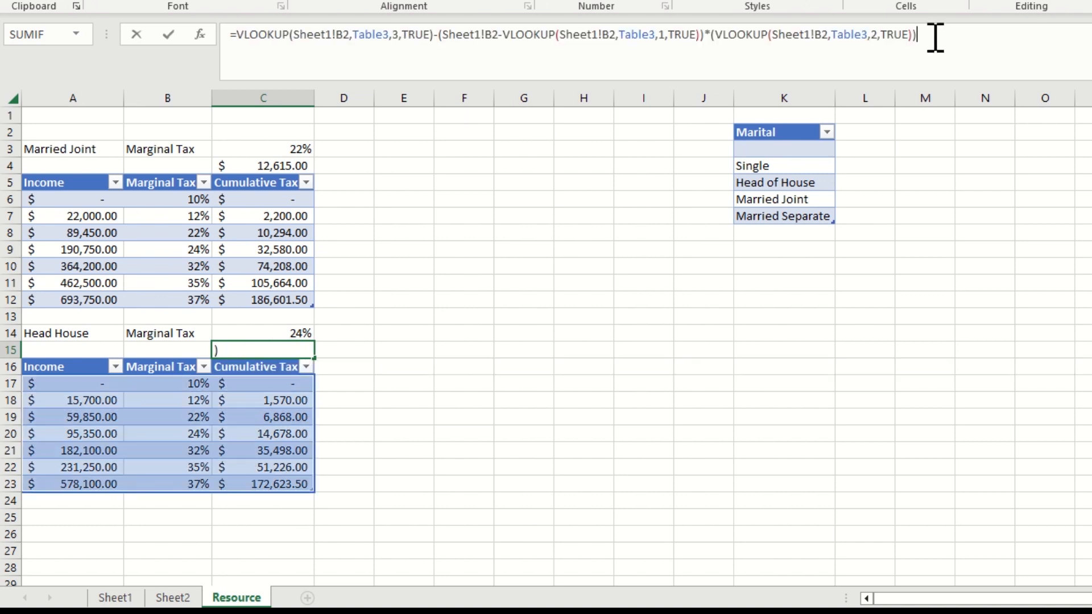
pyautogui.press('Return')
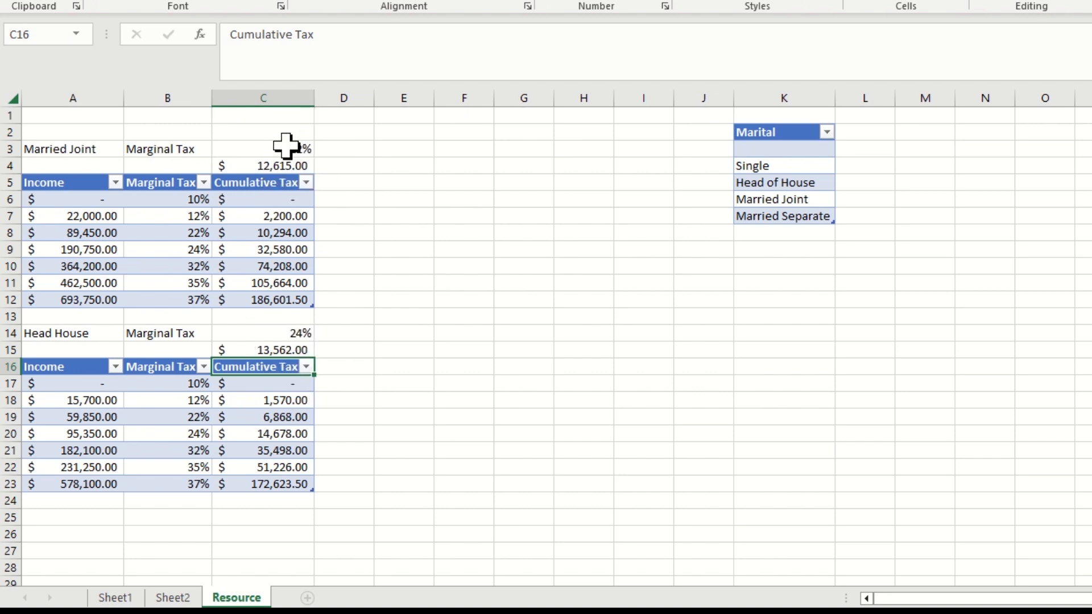
# On Sheet1, start an IF formula in the Amount Withheld cell B4 with commas separating its three empty arguments
pyautogui.click(131, 595)
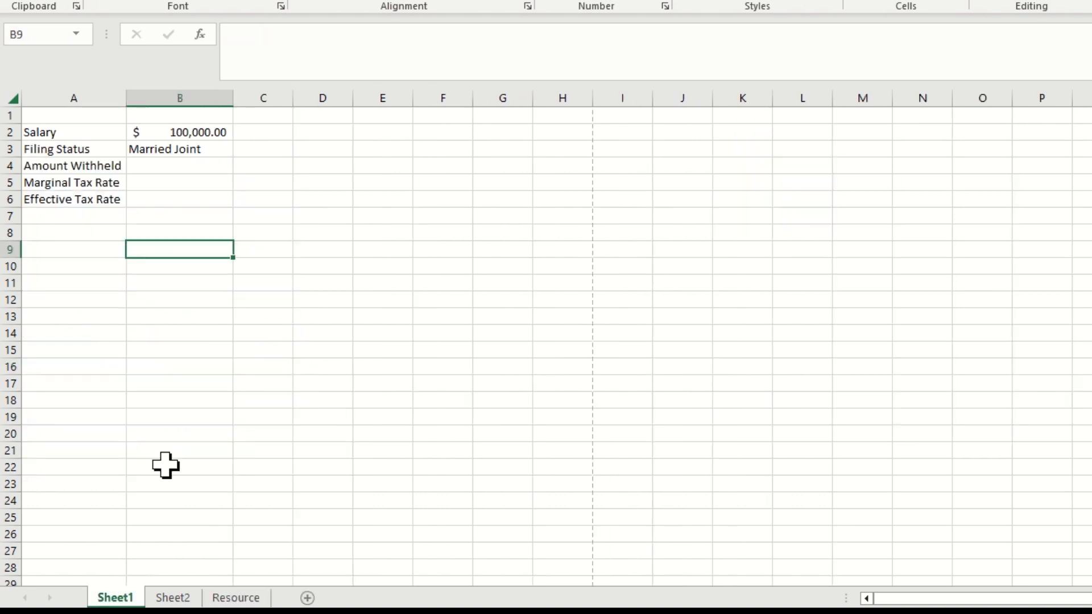
pyautogui.click(165, 167)
pyautogui.write('=')
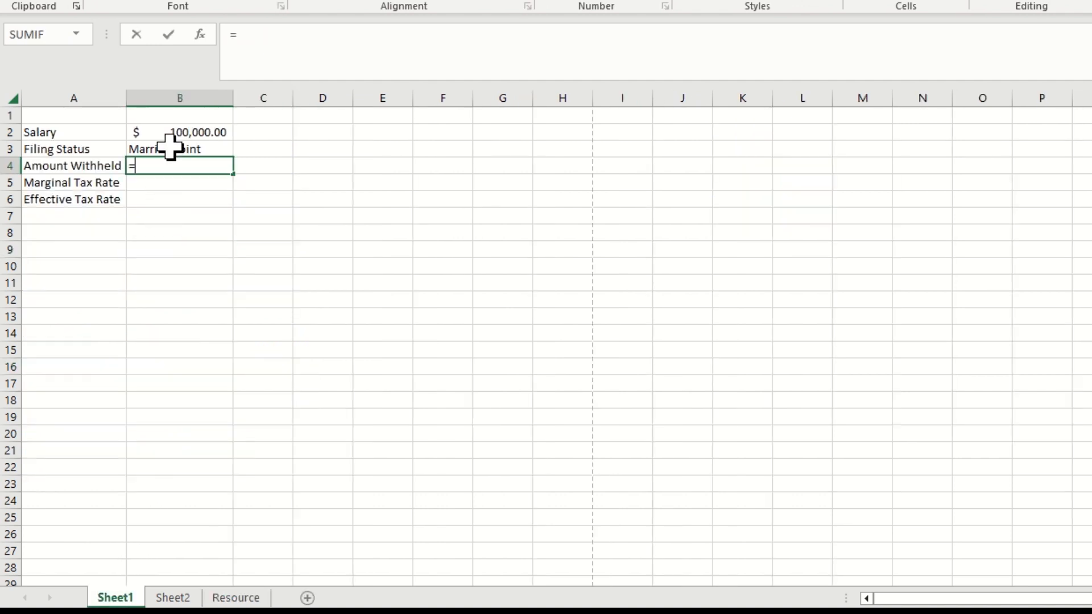
pyautogui.write('if')
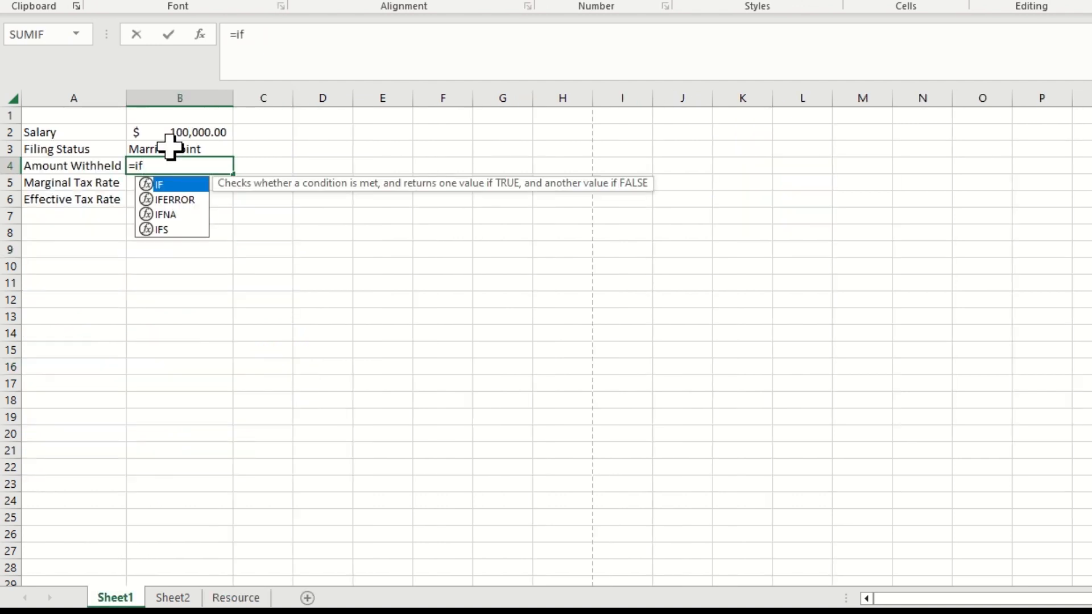
pyautogui.write('()')
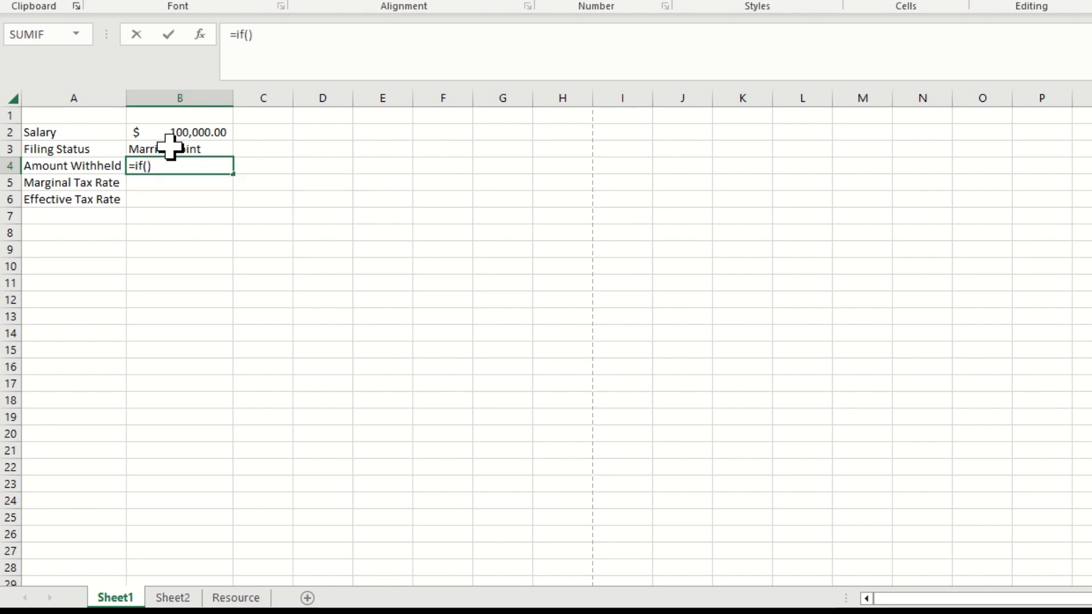
pyautogui.click(248, 36)
pyautogui.write(',,')
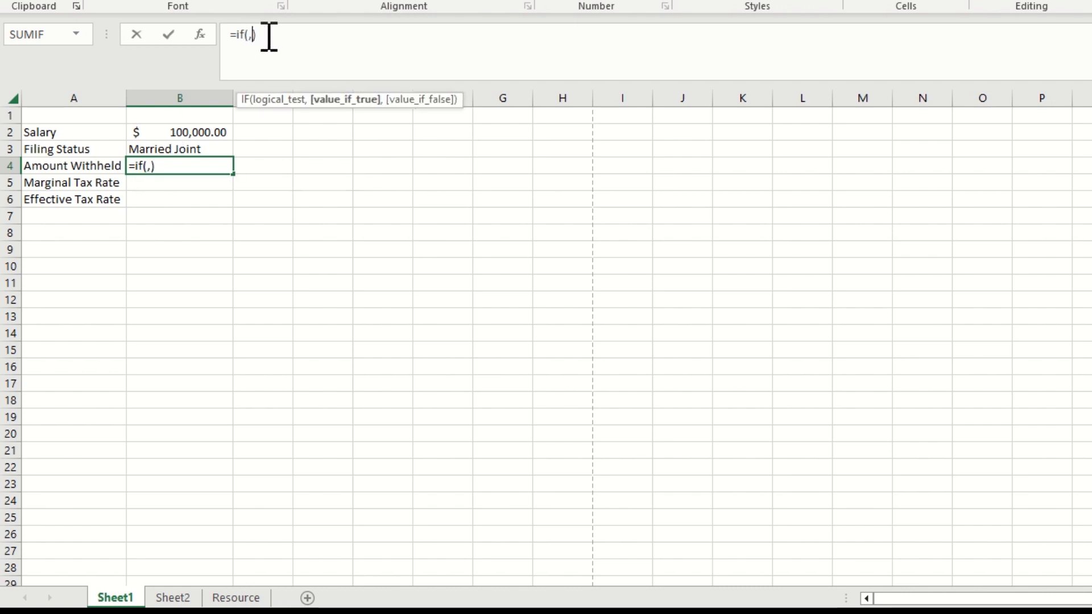
# Set the IF formula's logical test to B3="married joint" and move on to its value_if_true argument
pyautogui.click(298, 102)
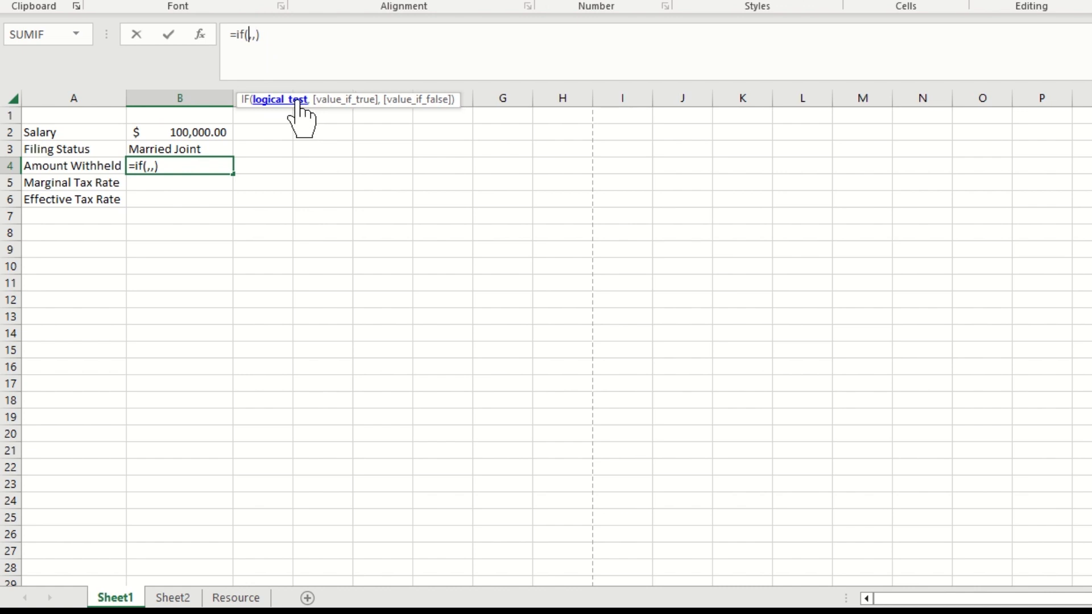
pyautogui.click(195, 149)
pyautogui.write('=')
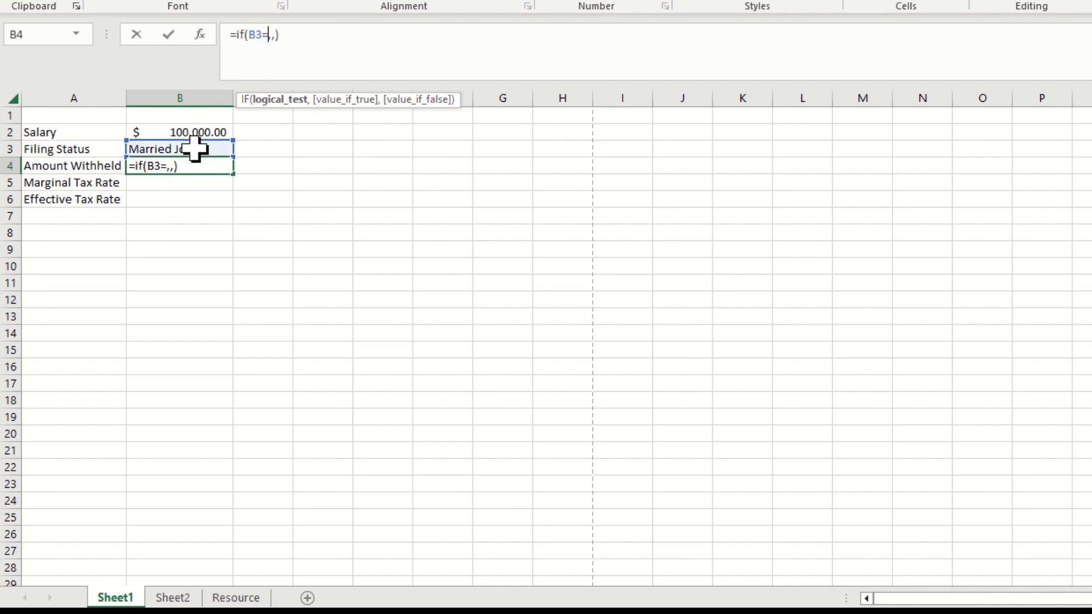
pyautogui.write('"ma')
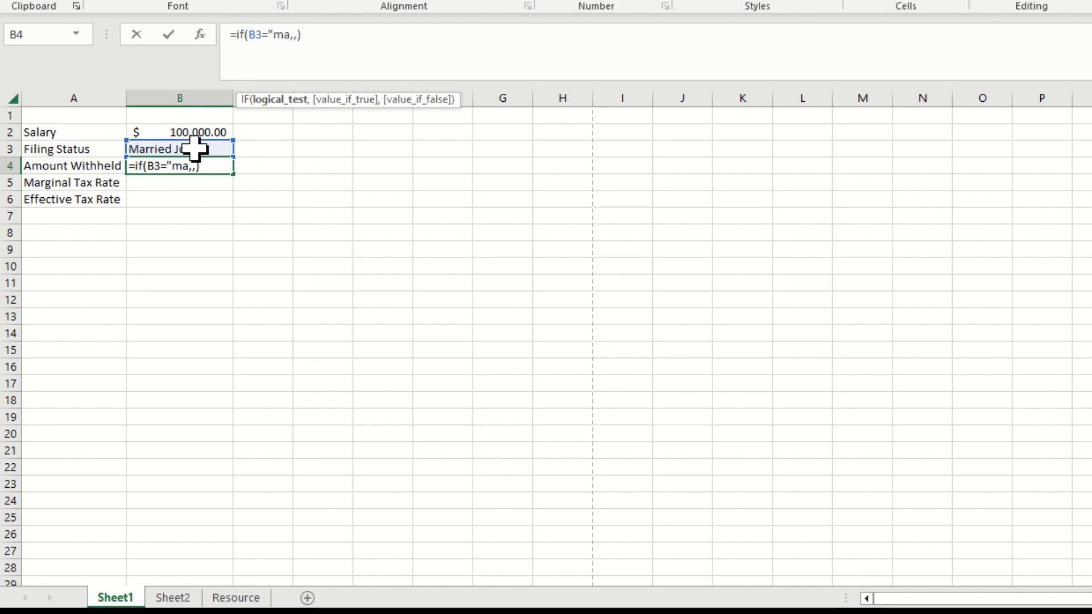
pyautogui.write("rried joint'")
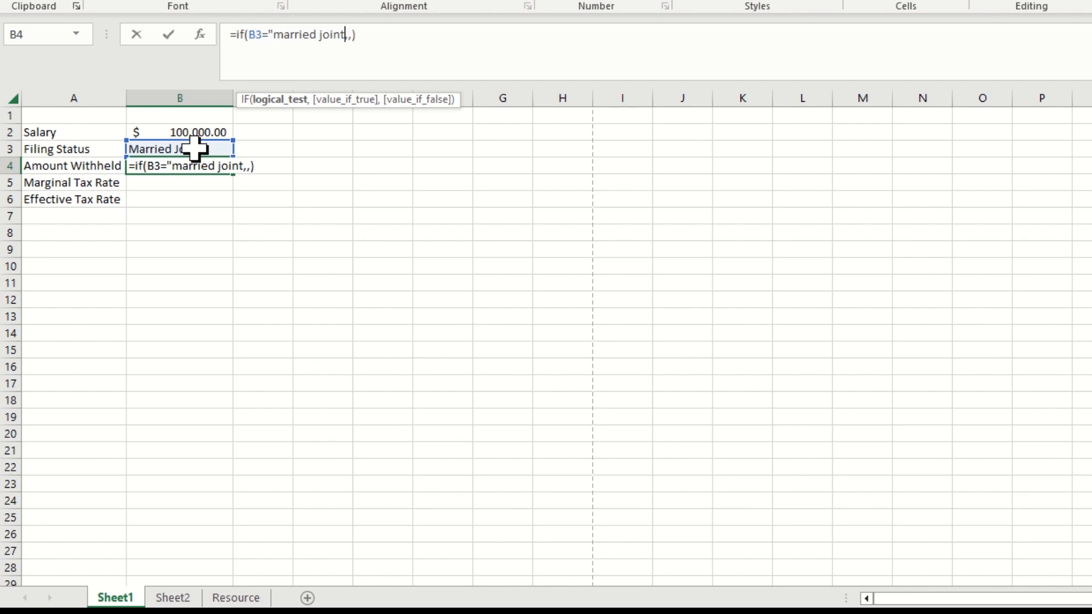
pyautogui.press('BackSpace')
pyautogui.write('"')
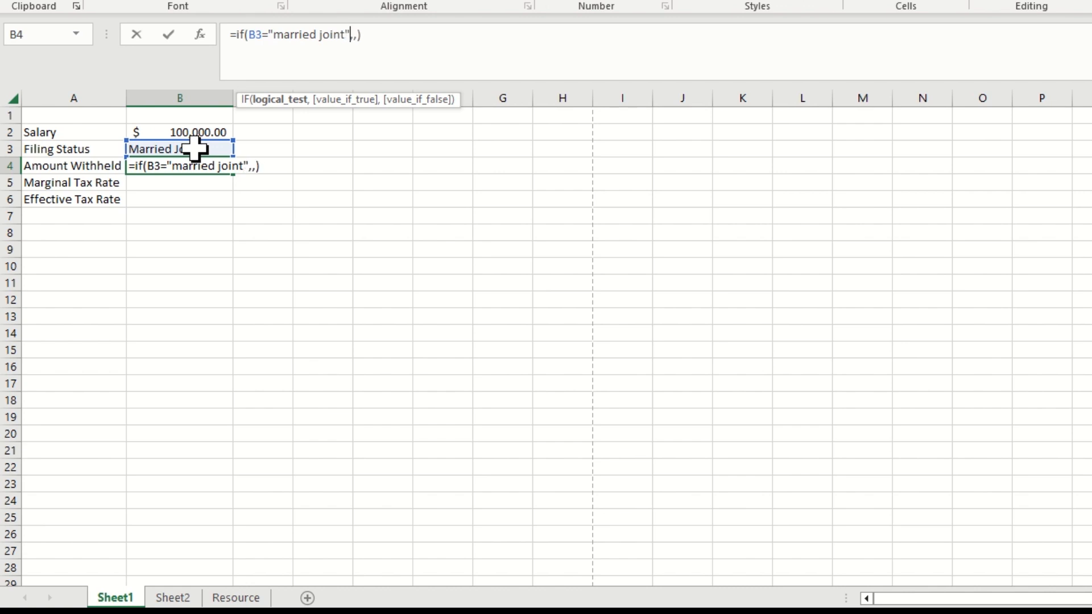
pyautogui.click(354, 100)
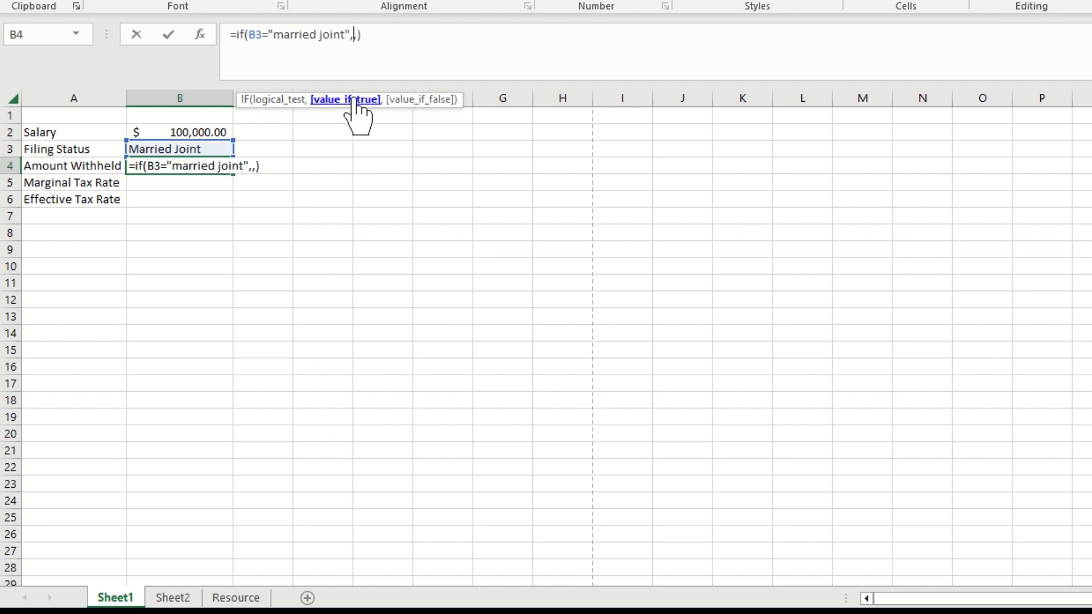
# Use Resource!C4 as the IF formula's value_if_true and nest a second IF with three empty arguments as its value_if_false
pyautogui.click(236, 597)
pyautogui.click(295, 165)
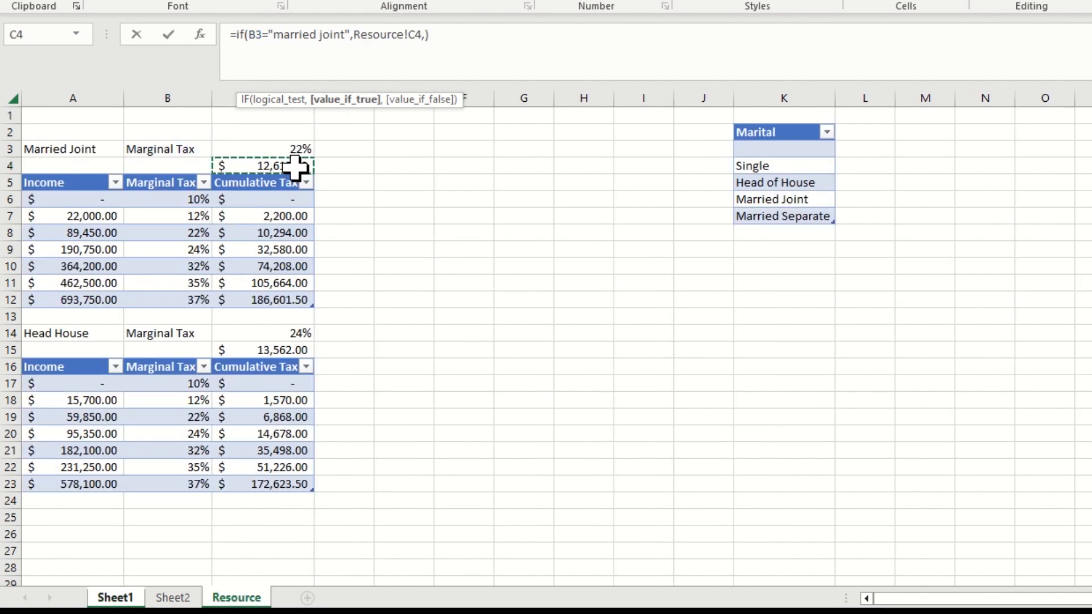
pyautogui.click(434, 101)
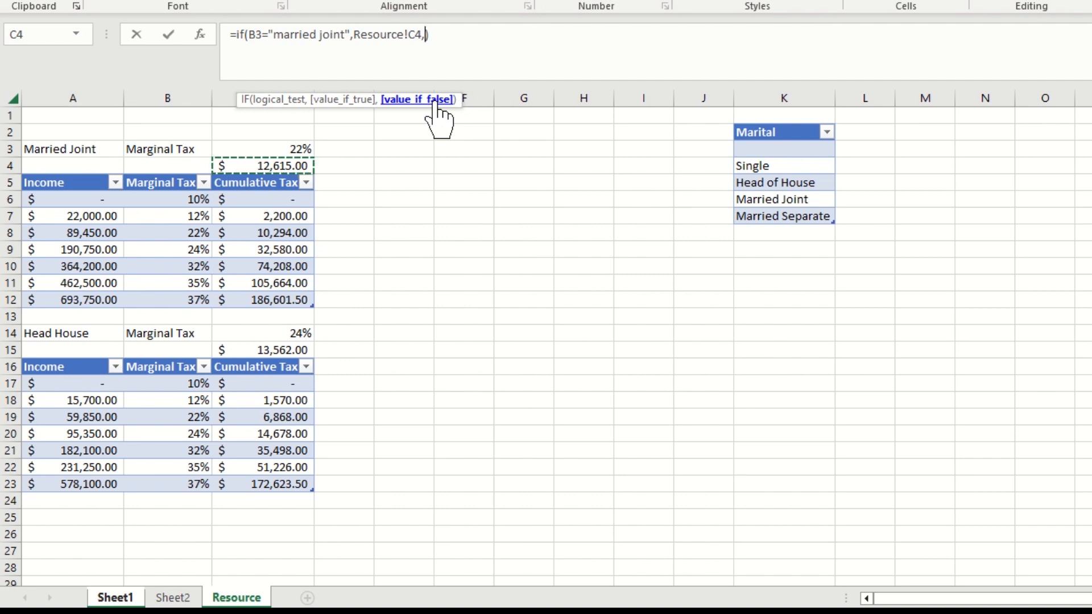
pyautogui.write('if(')
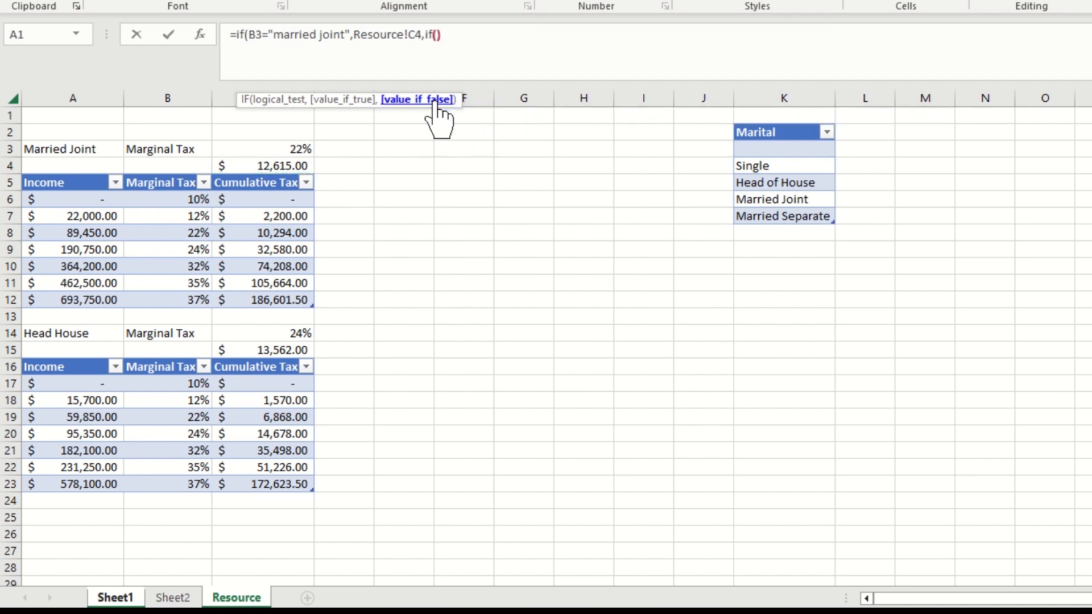
pyautogui.click(436, 34)
pyautogui.write(',,')
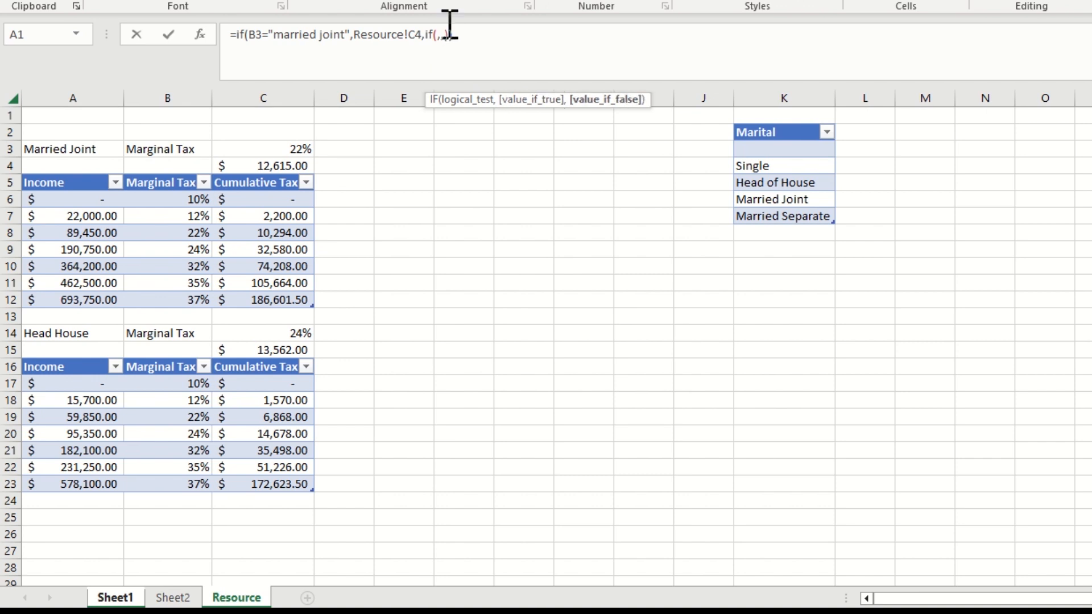
# Set the nested IF's logical test to Sheet1!B3="Head of House"
pyautogui.click(478, 99)
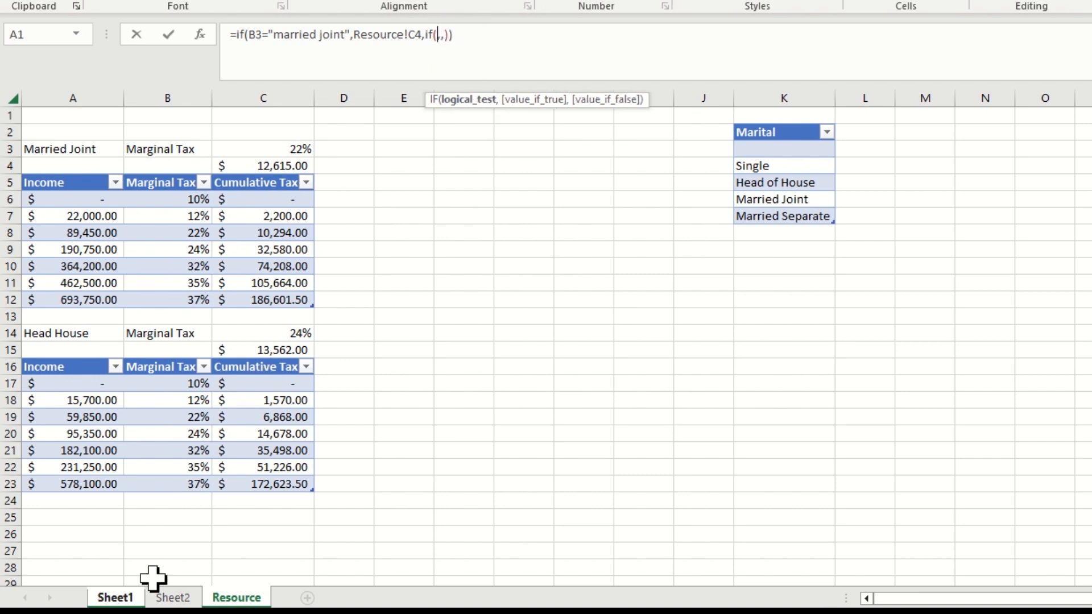
pyautogui.click(132, 598)
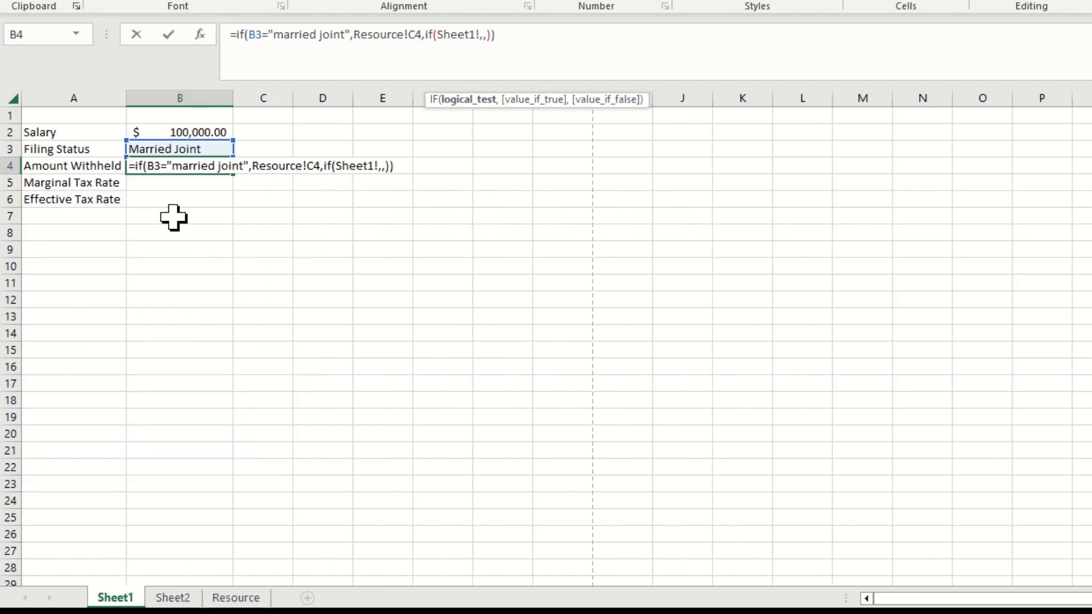
pyautogui.click(197, 149)
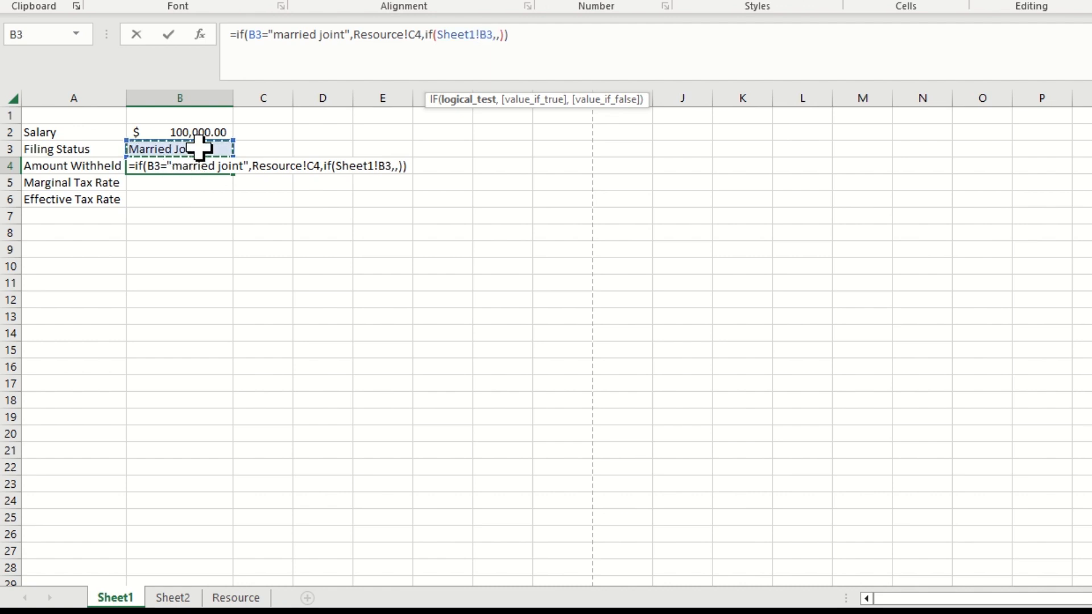
pyautogui.write('=He')
pyautogui.press('BackSpace')
pyautogui.press('BackSpace')
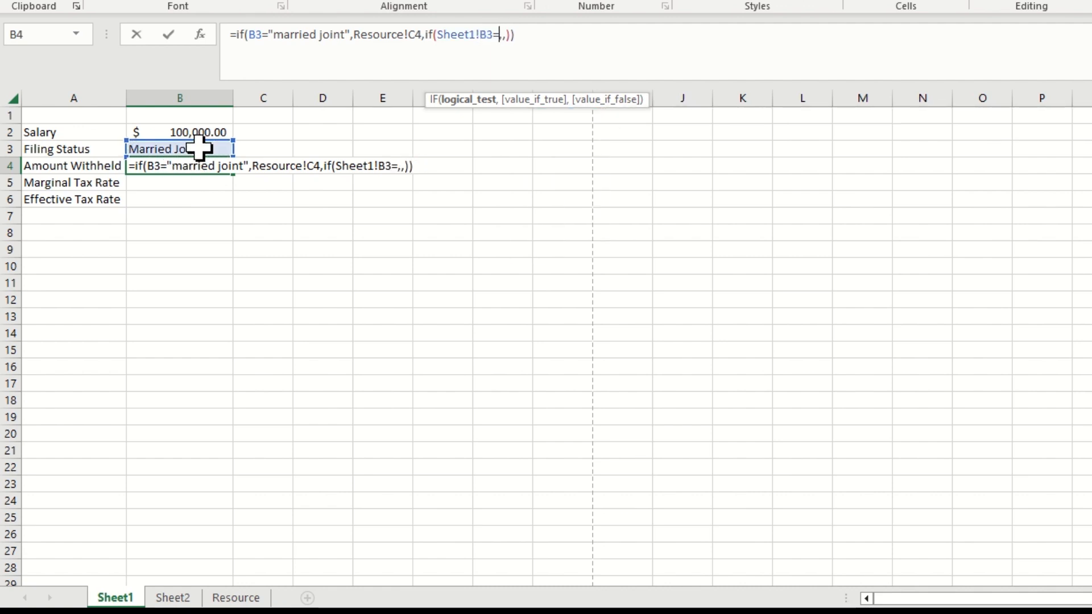
pyautogui.write('"Head o')
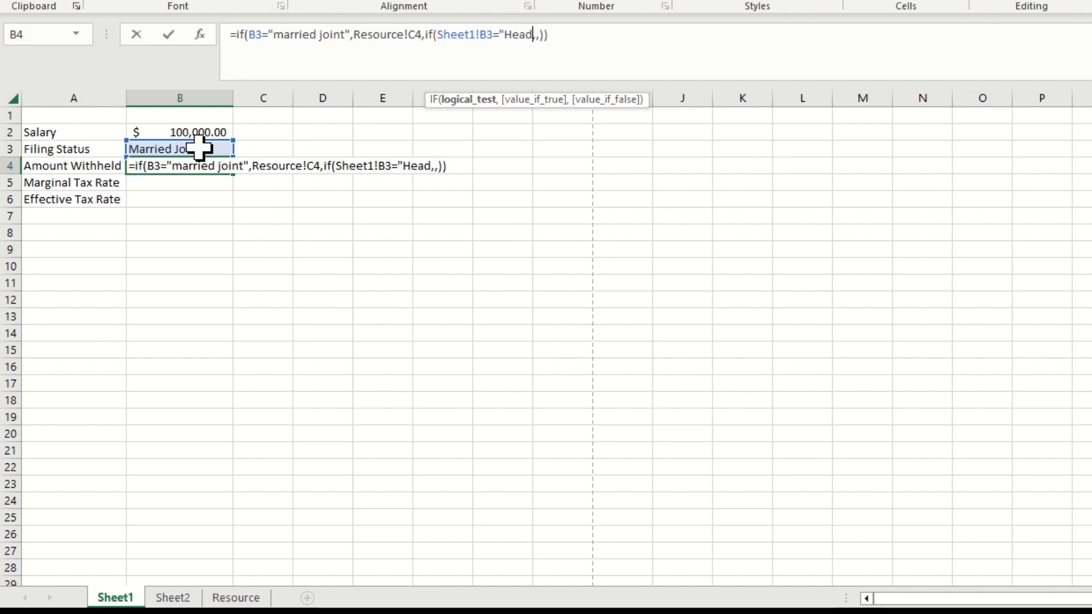
pyautogui.write('f House"')
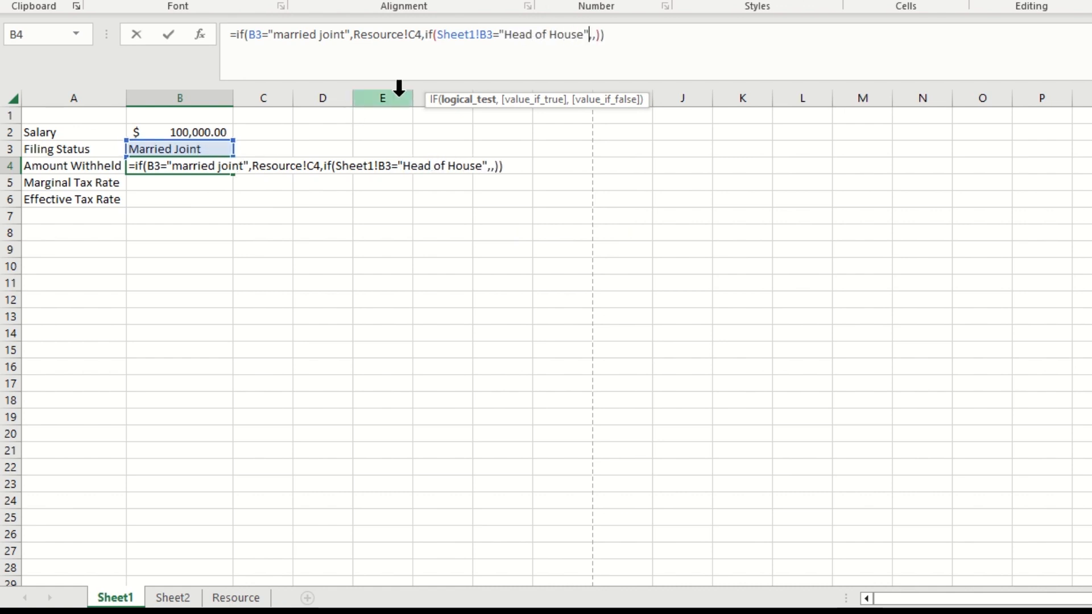
# Complete the nested IF with Resource!C15 if true and "Select Marital Status" if false, and commit the B4 formula
pyautogui.click(549, 101)
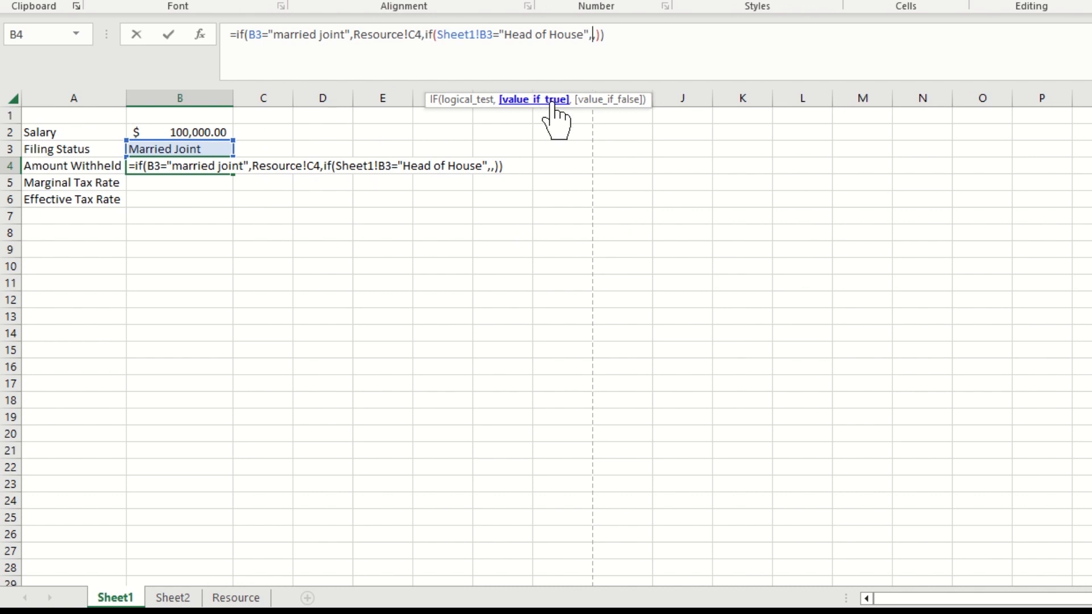
pyautogui.click(238, 597)
pyautogui.click(291, 350)
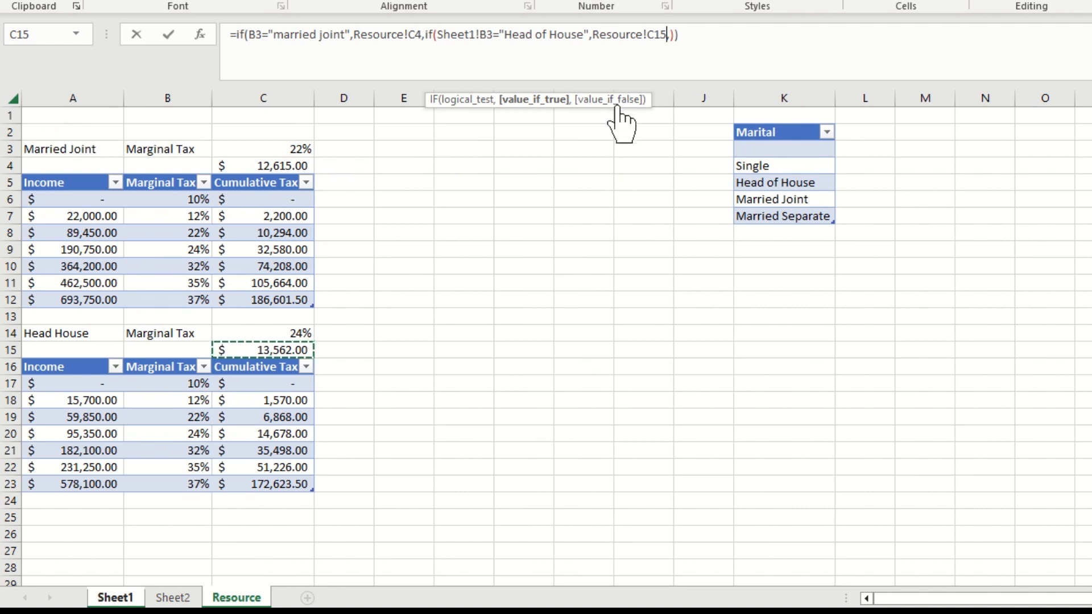
pyautogui.write(',')
pyautogui.write('j')
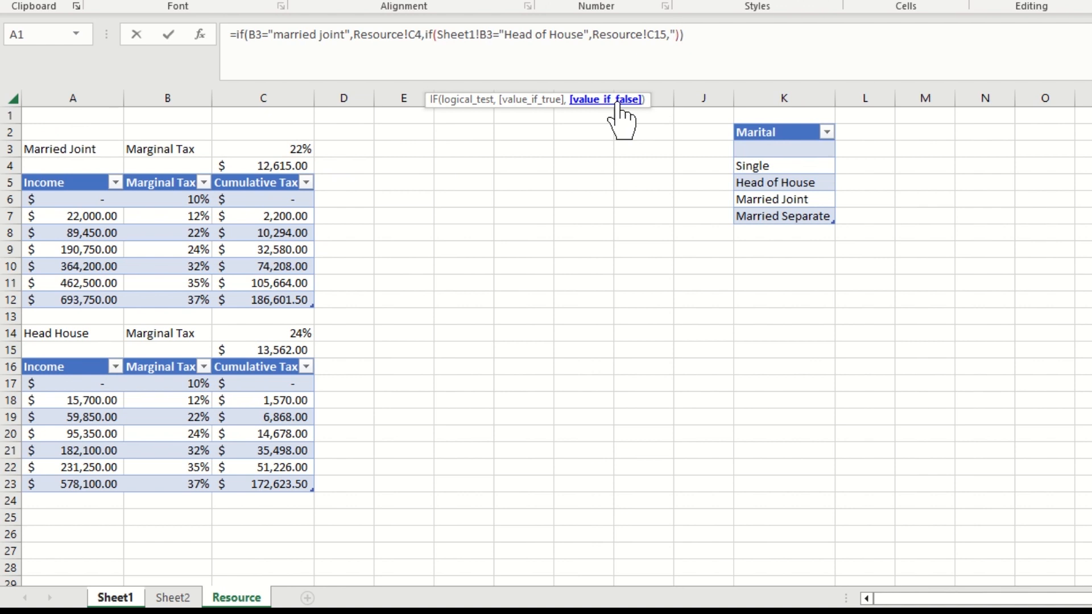
pyautogui.write('Marital Status')
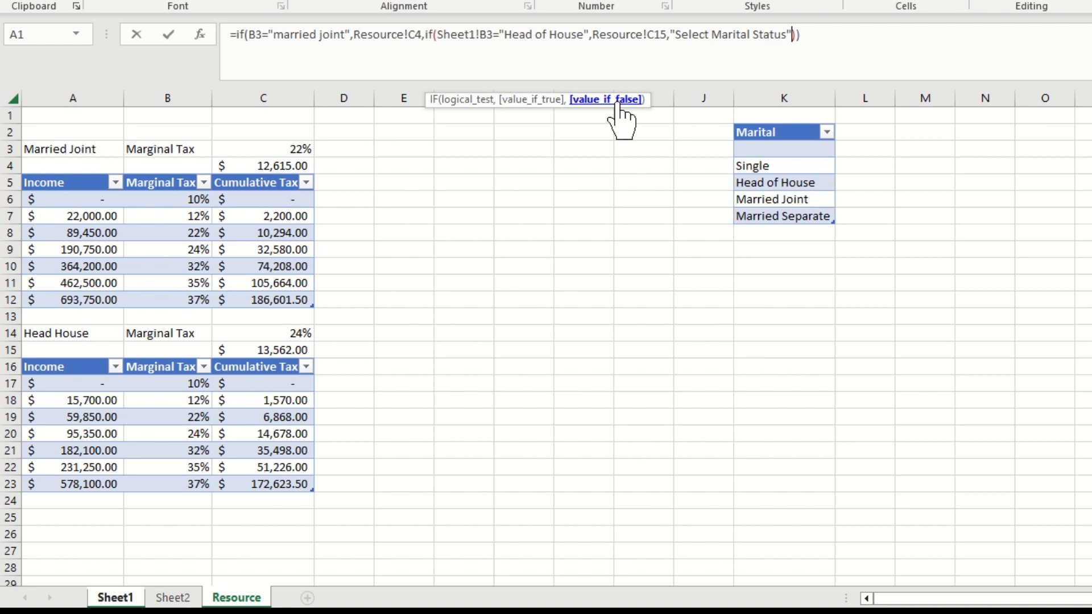
pyautogui.press('Return')
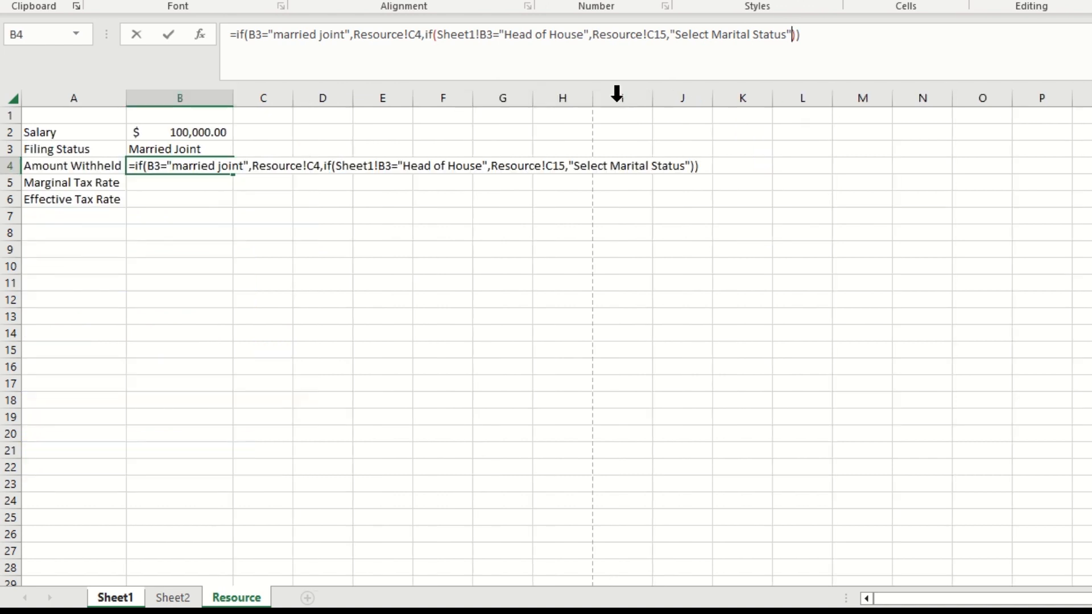
# Review the nested IF in the Amount Withheld formula, examining its logical test, value_if_true and value_if_false arguments in turn
pyautogui.press('Up')
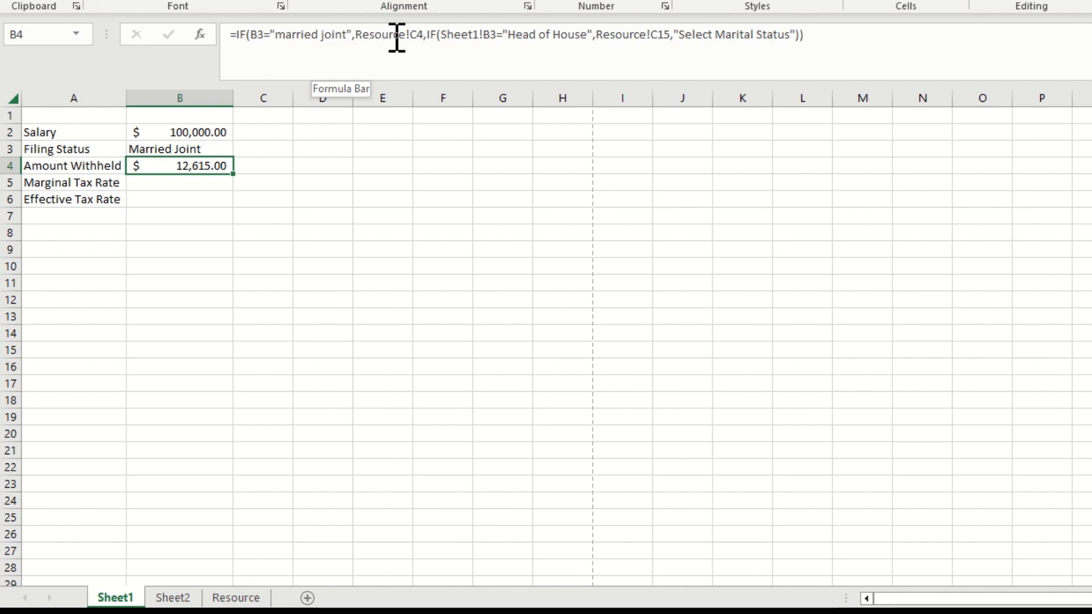
pyautogui.click(432, 37)
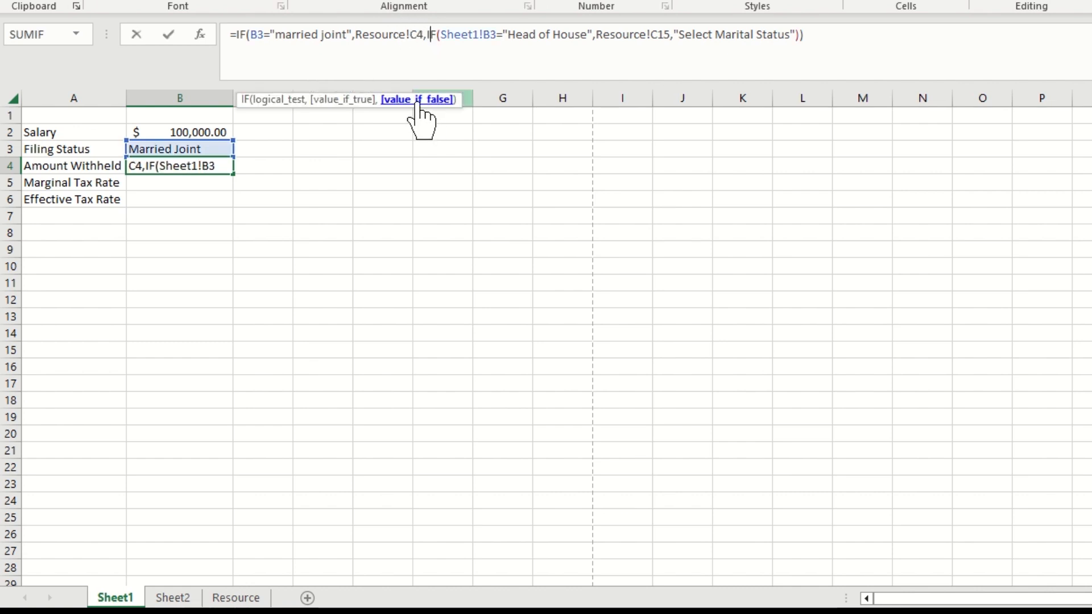
pyautogui.click(468, 34)
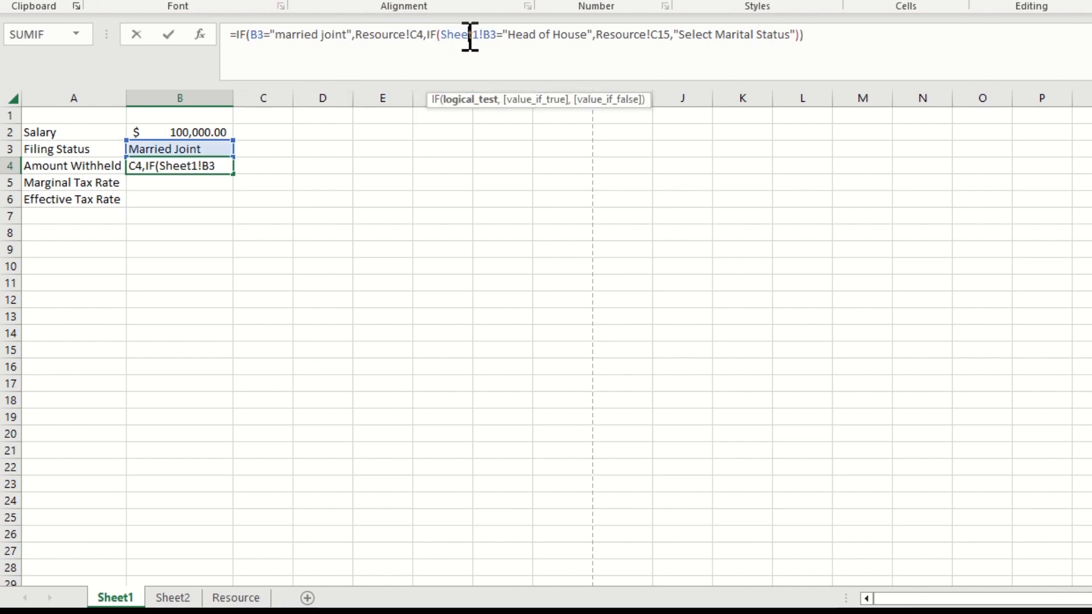
pyautogui.click(469, 102)
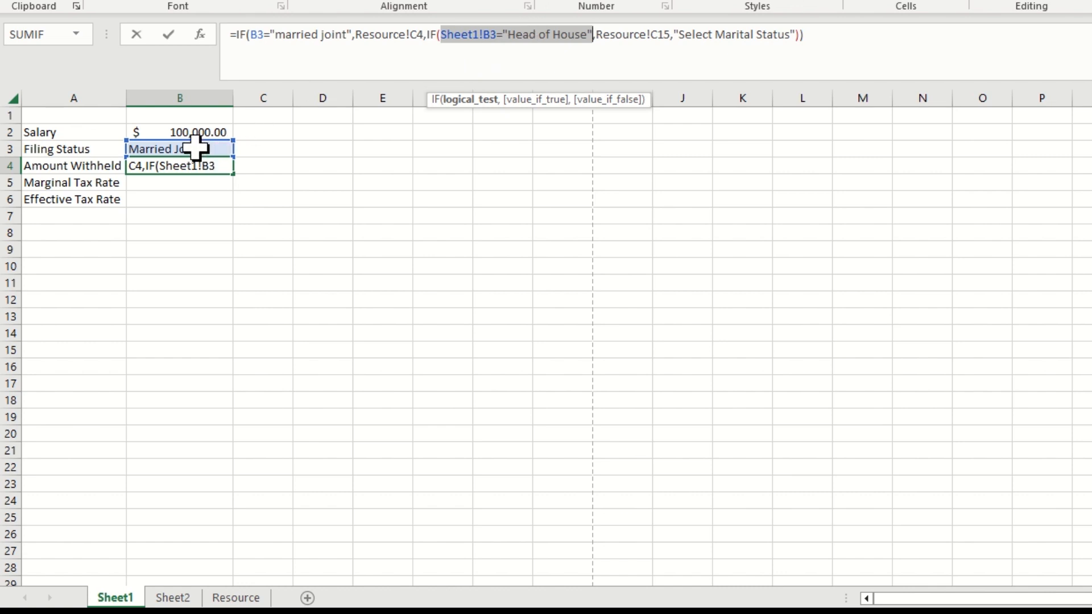
pyautogui.click(638, 35)
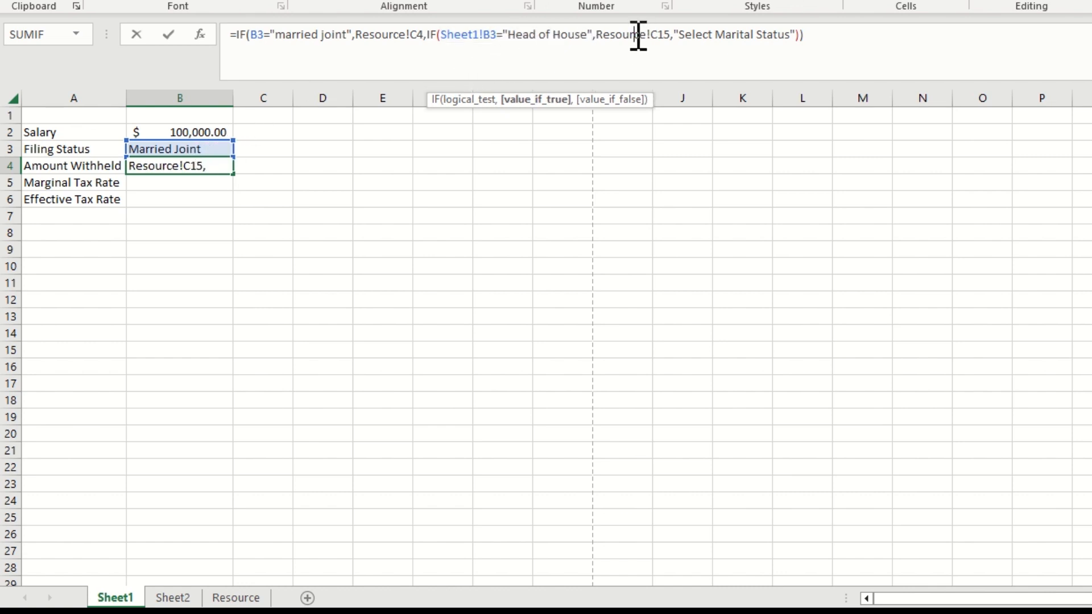
pyautogui.click(529, 101)
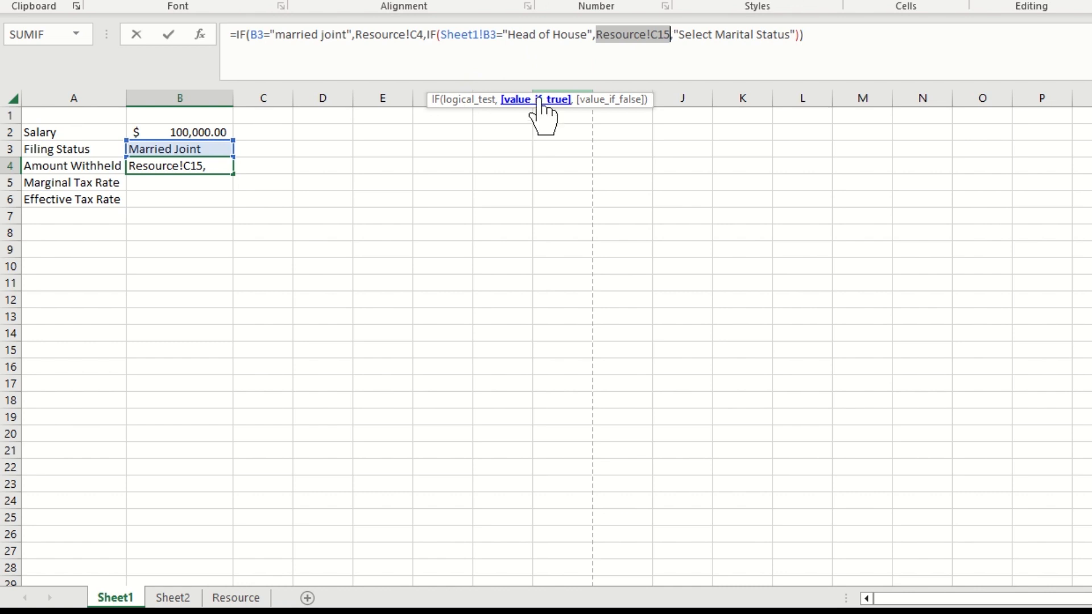
pyautogui.click(613, 100)
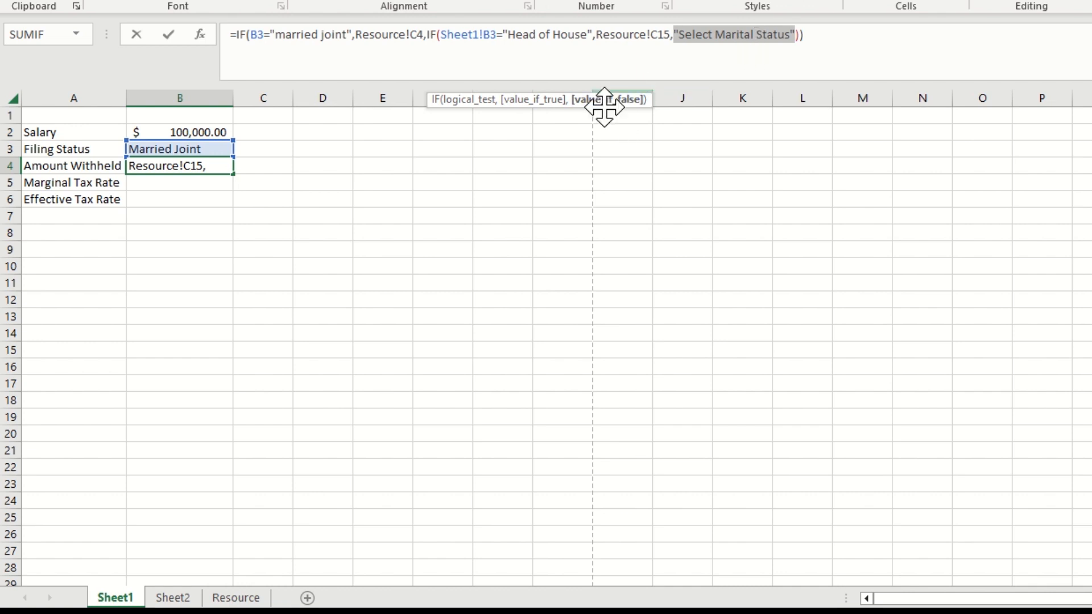
pyautogui.press('Return')
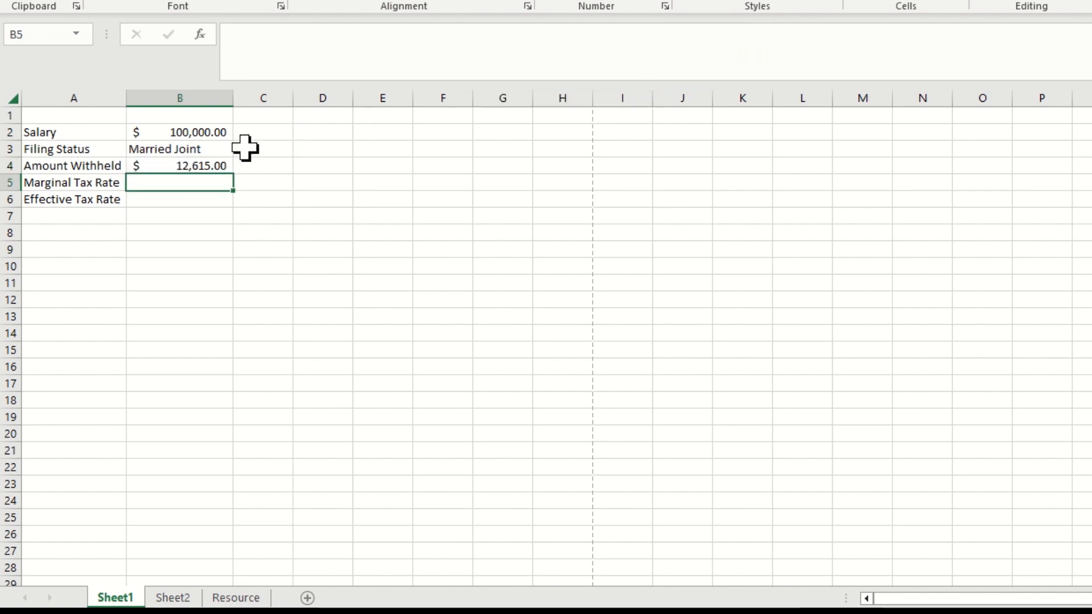
# Choose the blank Filing Status option in B3 and autofit column B to its contents
pyautogui.click(228, 149)
pyautogui.click(241, 149)
pyautogui.click(218, 176)
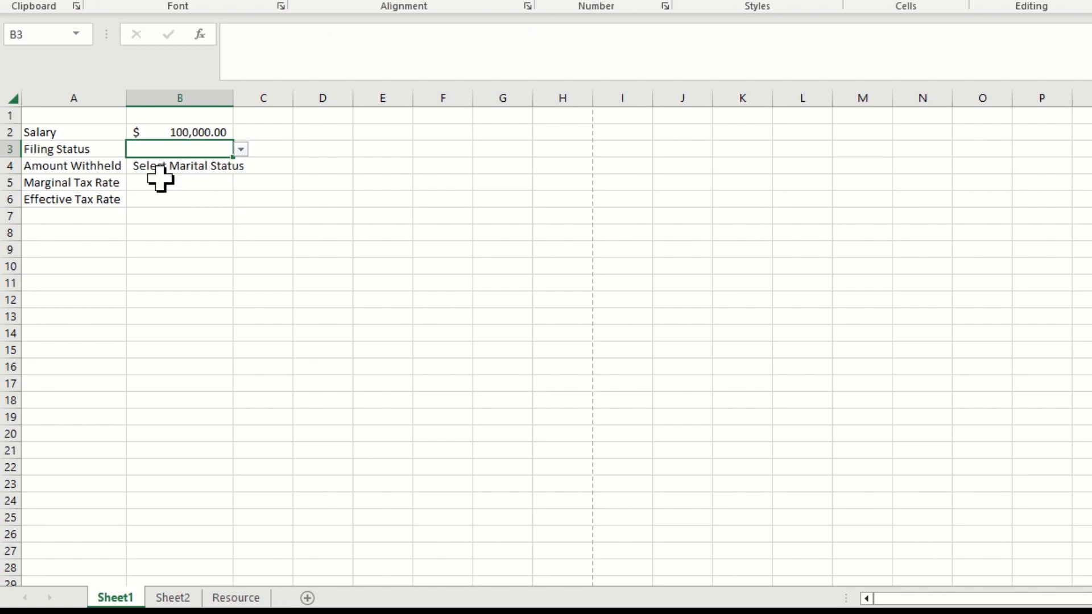
pyautogui.doubleClick(233, 98)
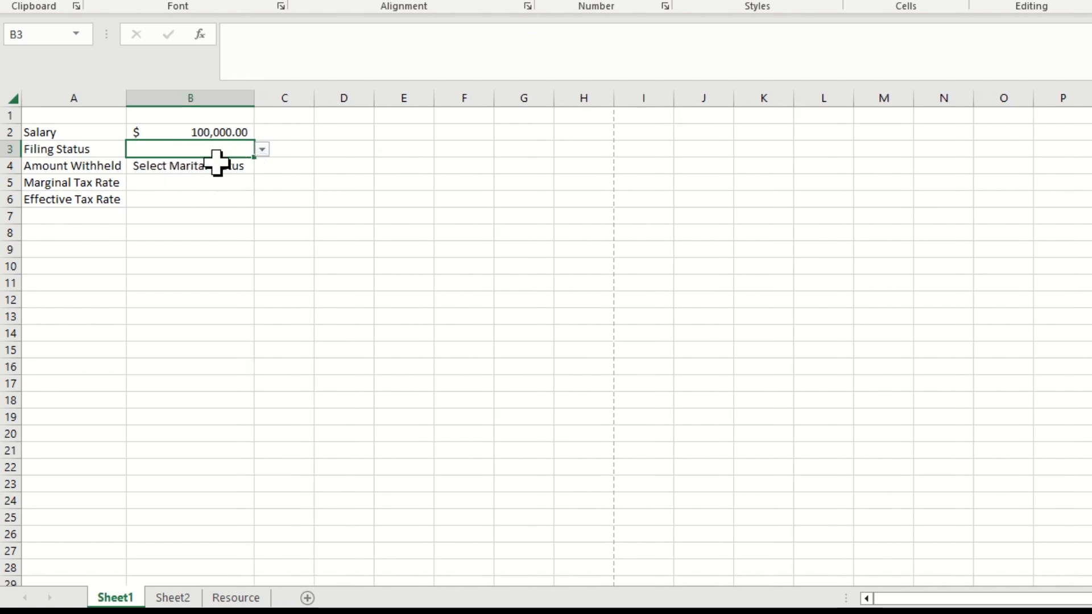
# Test the Amount Withheld formula by setting Filing Status to Head of House and then to Married Joint
pyautogui.click(262, 149)
pyautogui.click(200, 190)
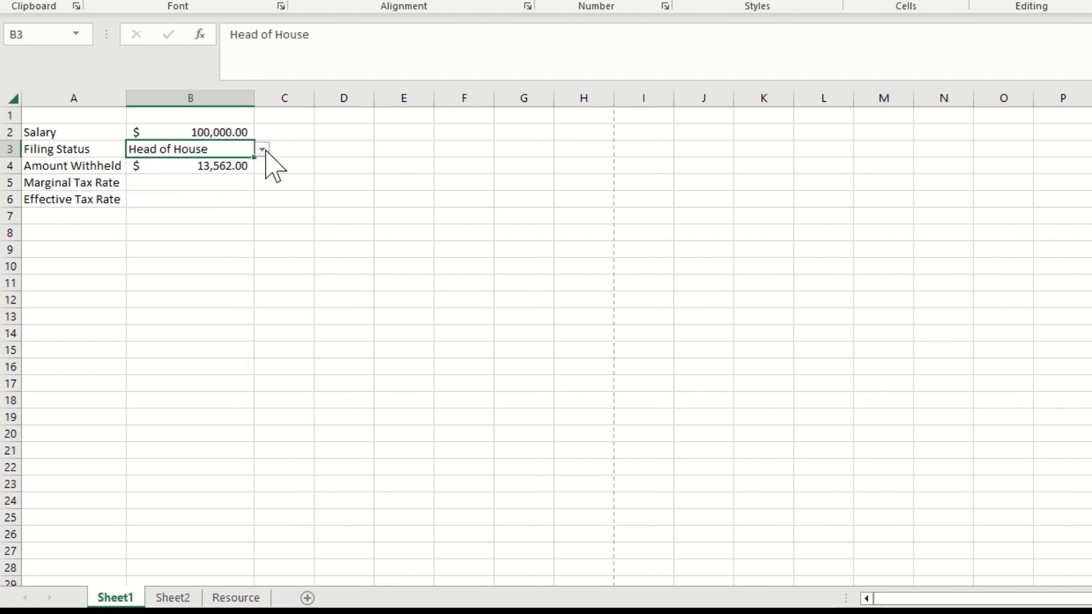
pyautogui.click(262, 150)
pyautogui.click(226, 202)
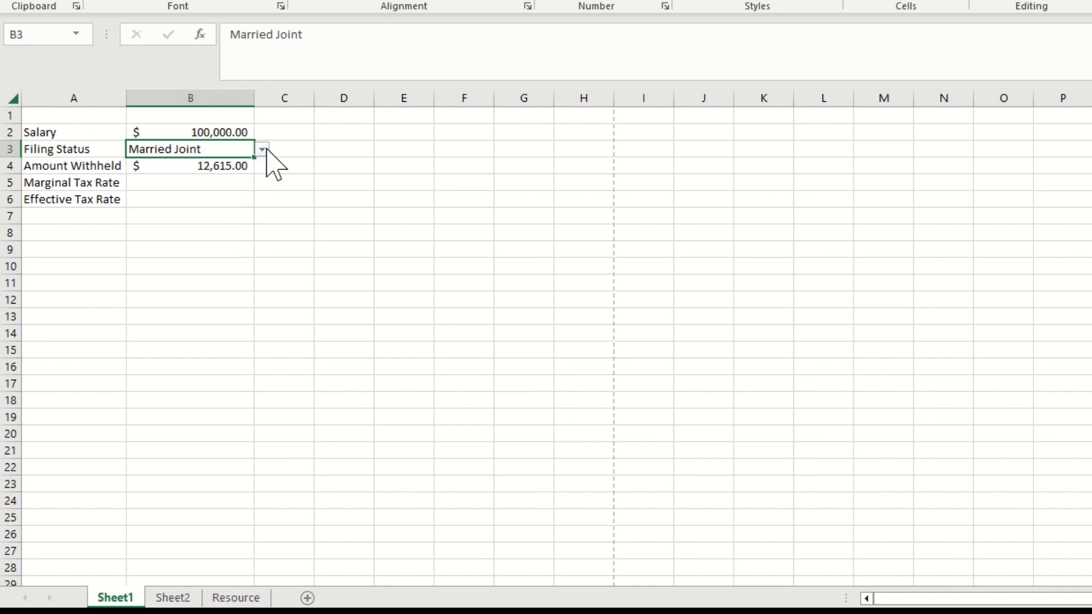
pyautogui.click(212, 181)
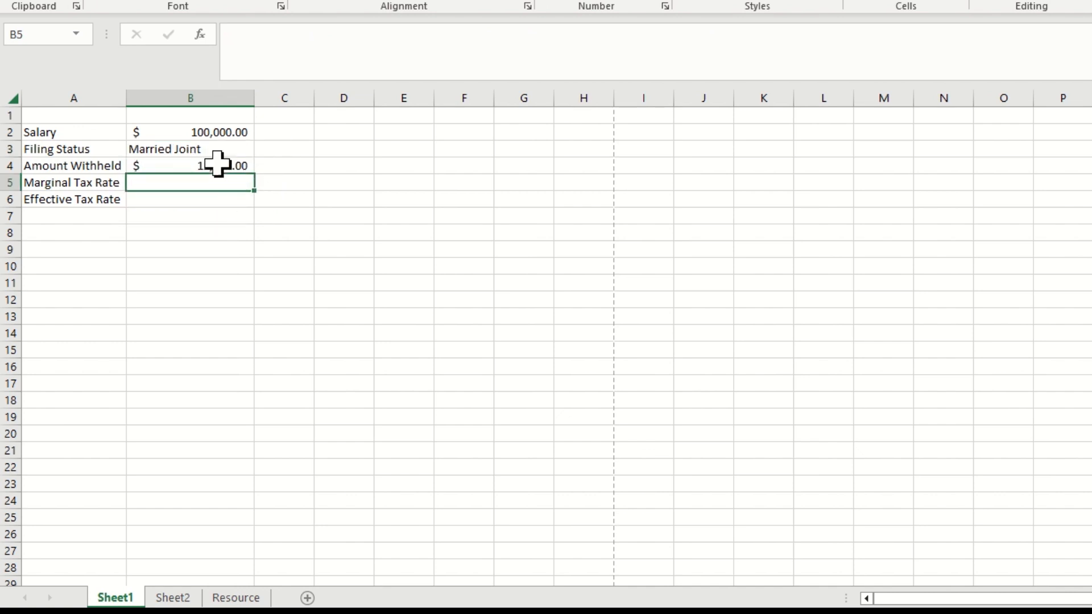
pyautogui.click(212, 166)
pyautogui.click(210, 181)
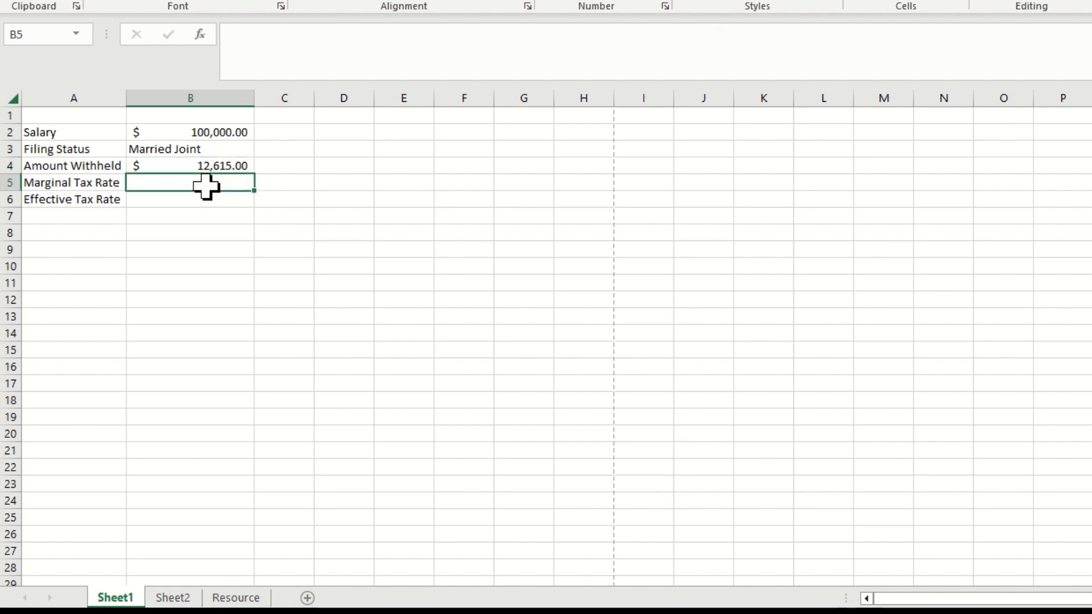
pyautogui.write('=if')
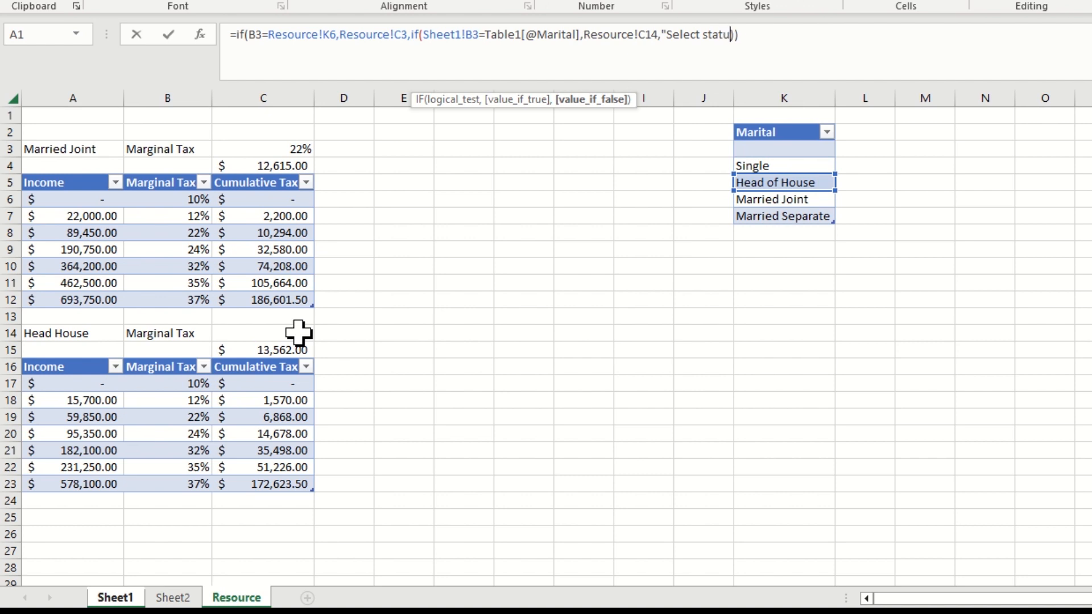
pyautogui.press('Return')
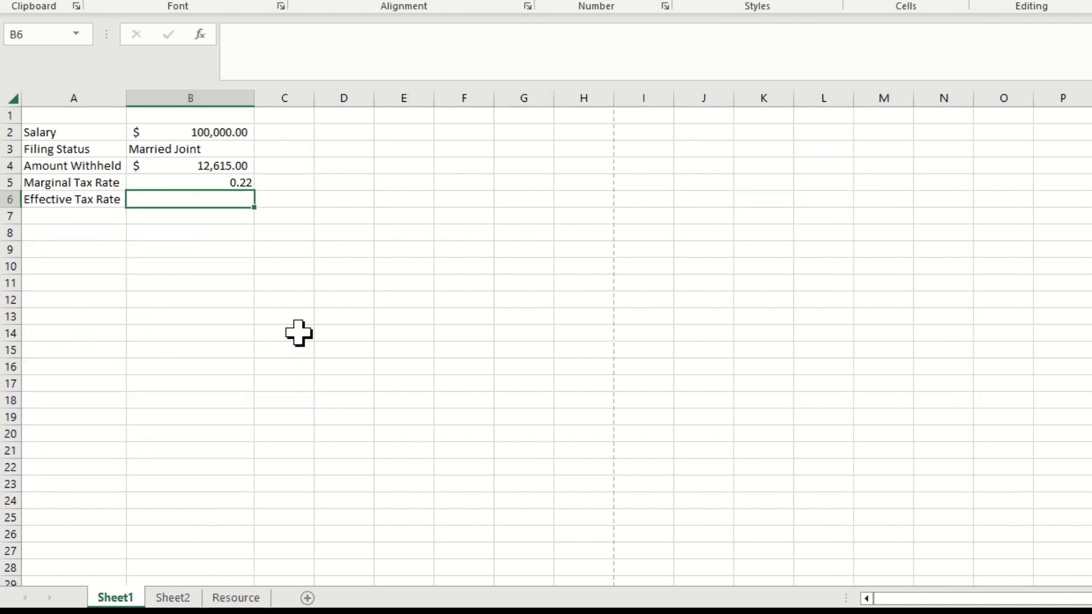
# Format the Marginal Tax Rate cell B5 as a percentage and select the Effective Tax Rate cell B6
pyautogui.click(241, 181)
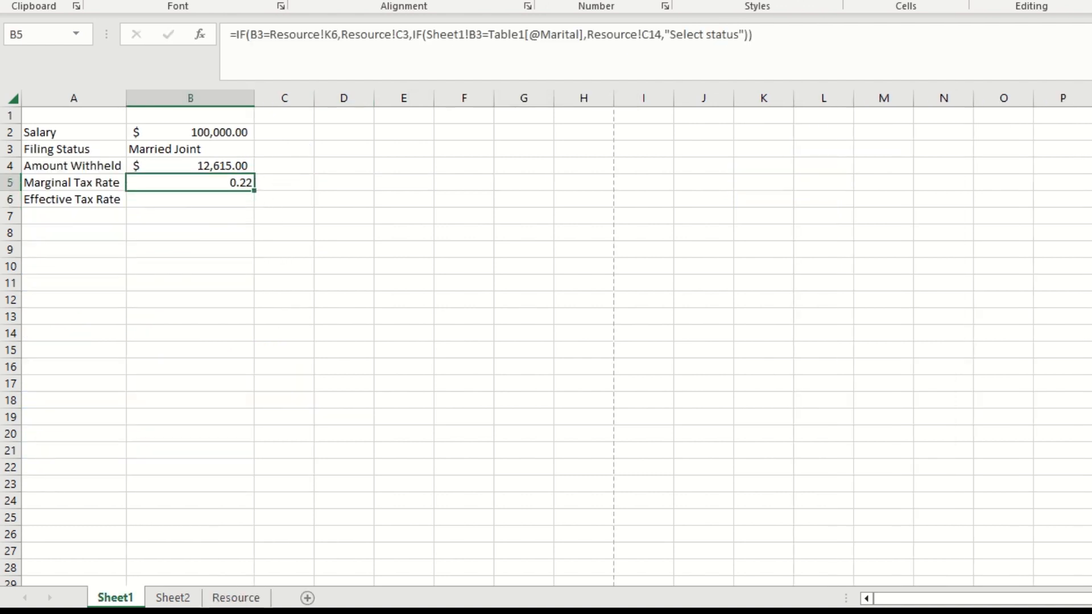
pyautogui.click(591, 9)
pyautogui.click(223, 200)
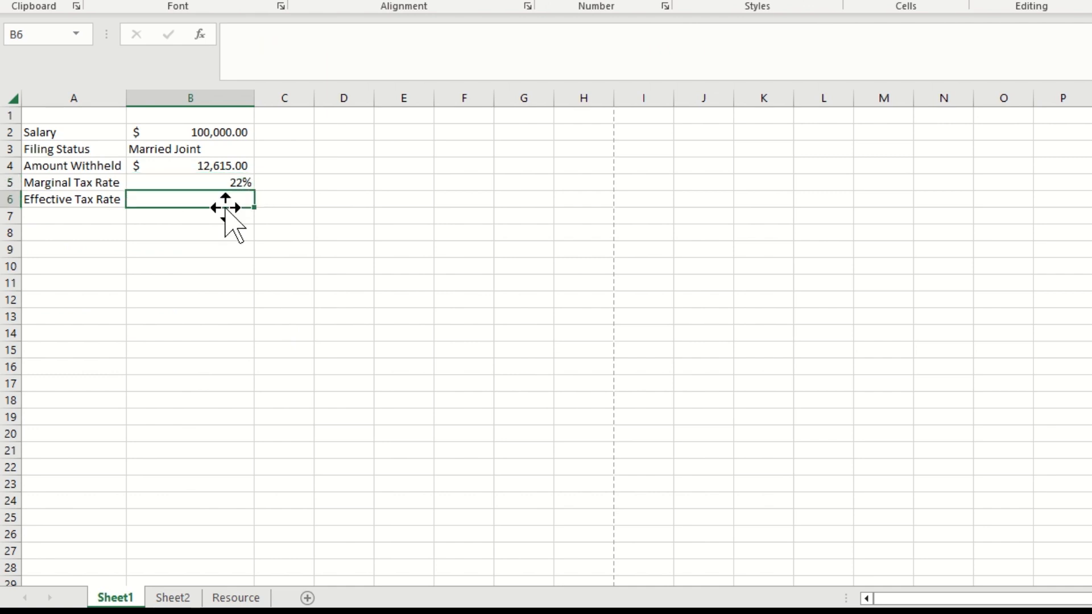
pyautogui.click(215, 180)
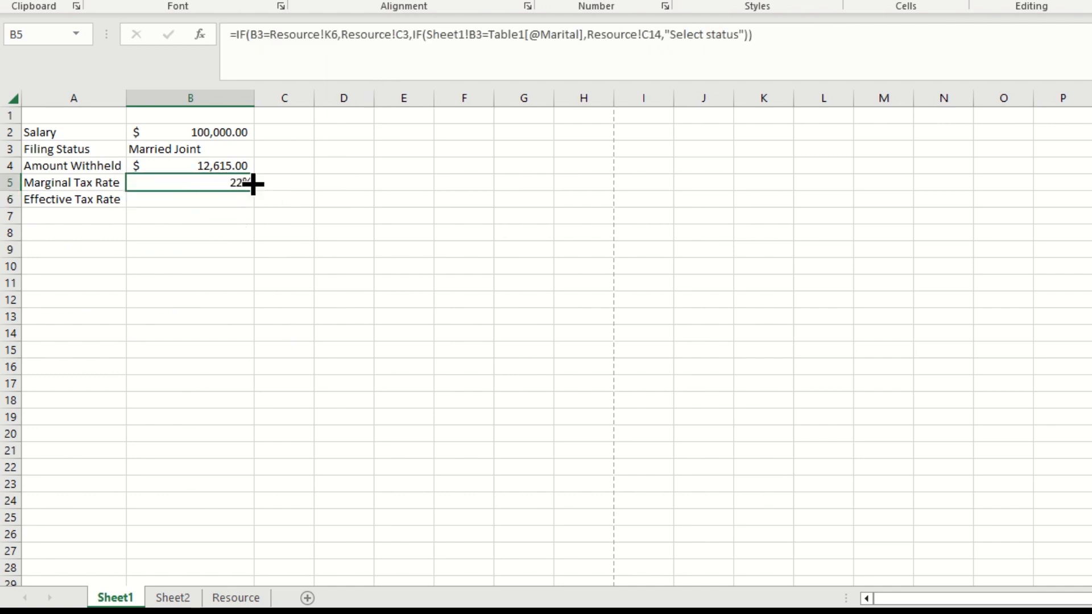
pyautogui.click(223, 200)
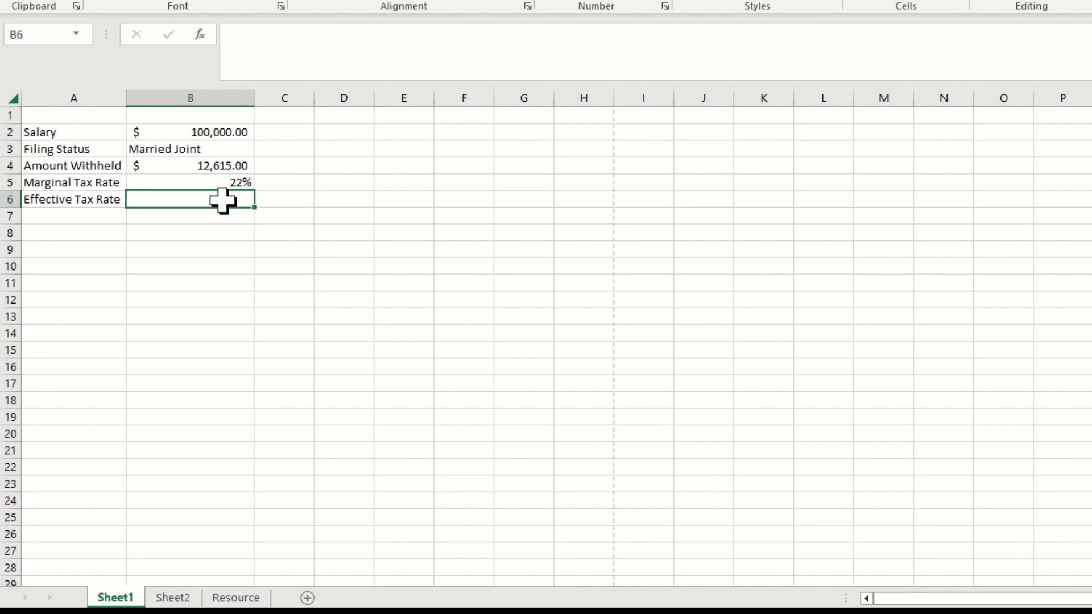
# In the Effective Tax Rate cell B6, enter =(B4/B2) to divide the amount withheld by the salary
pyautogui.write('=(')
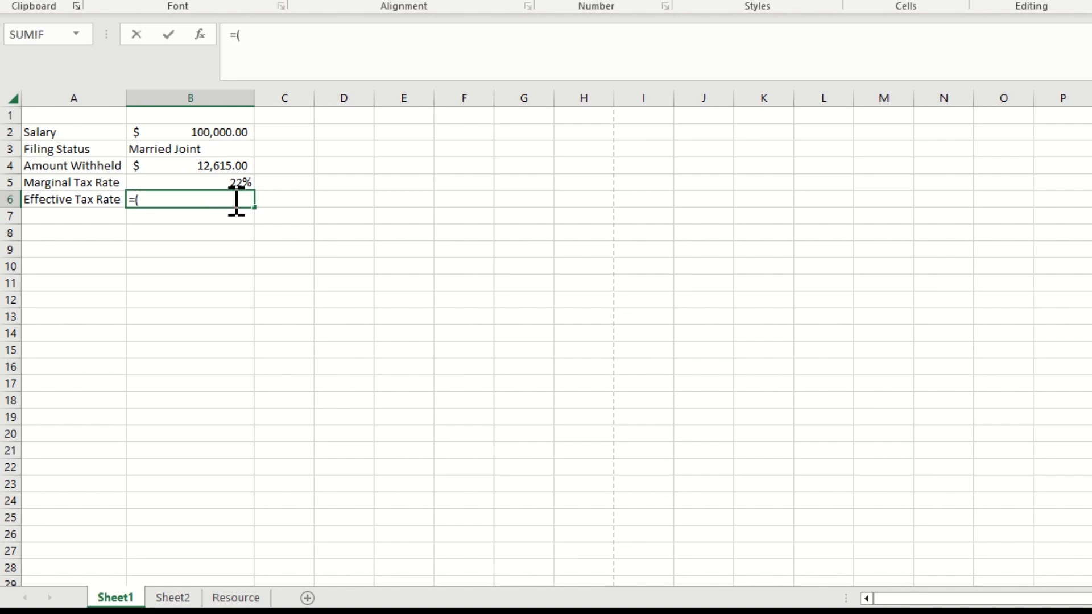
pyautogui.click(211, 168)
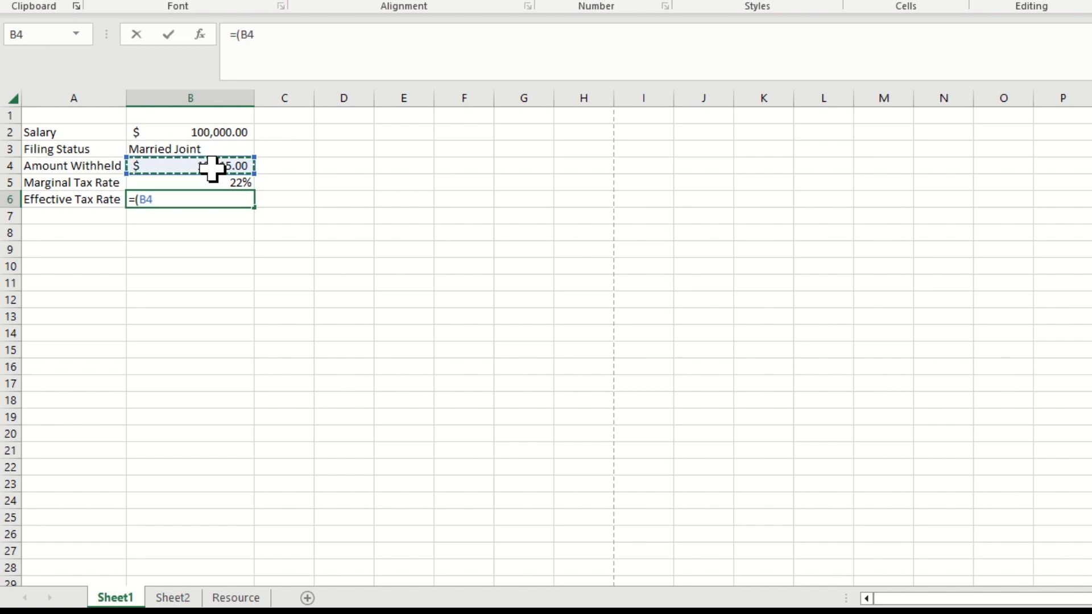
pyautogui.write('/')
pyautogui.click(211, 134)
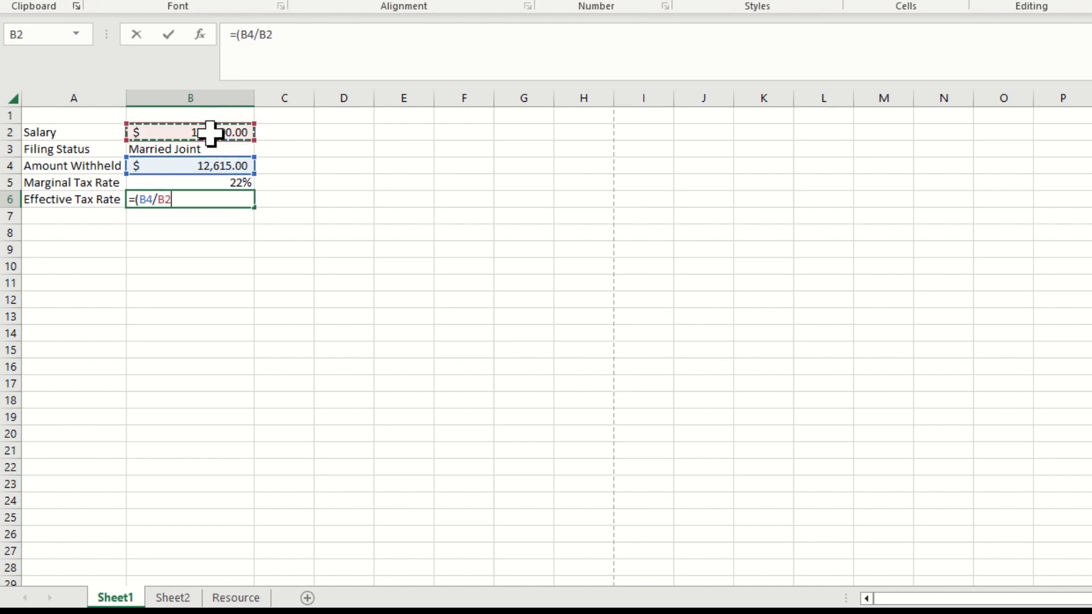
pyautogui.write(')')
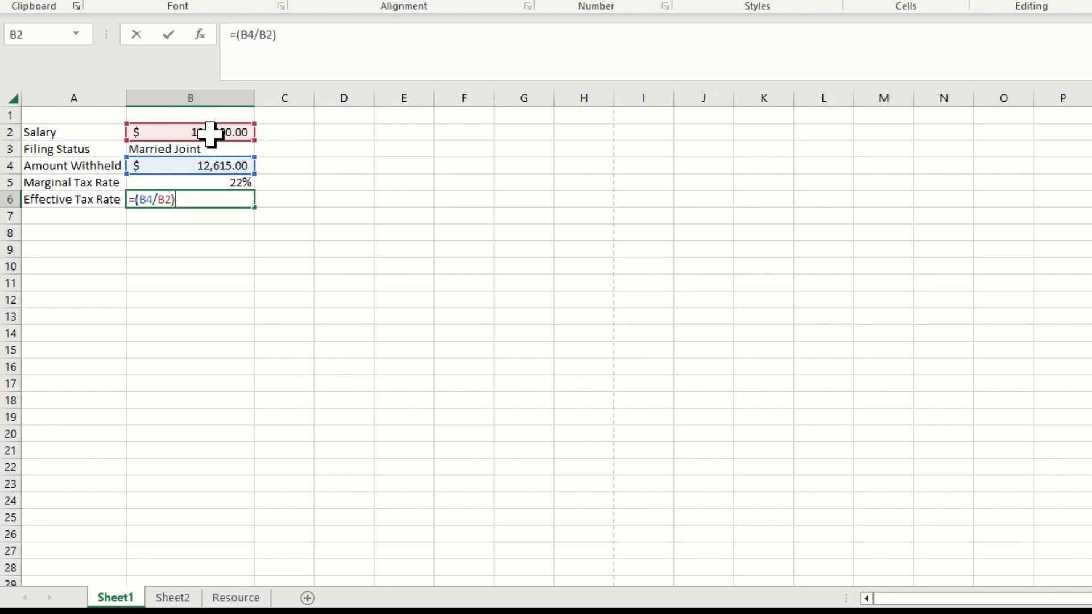
pyautogui.press('Return')
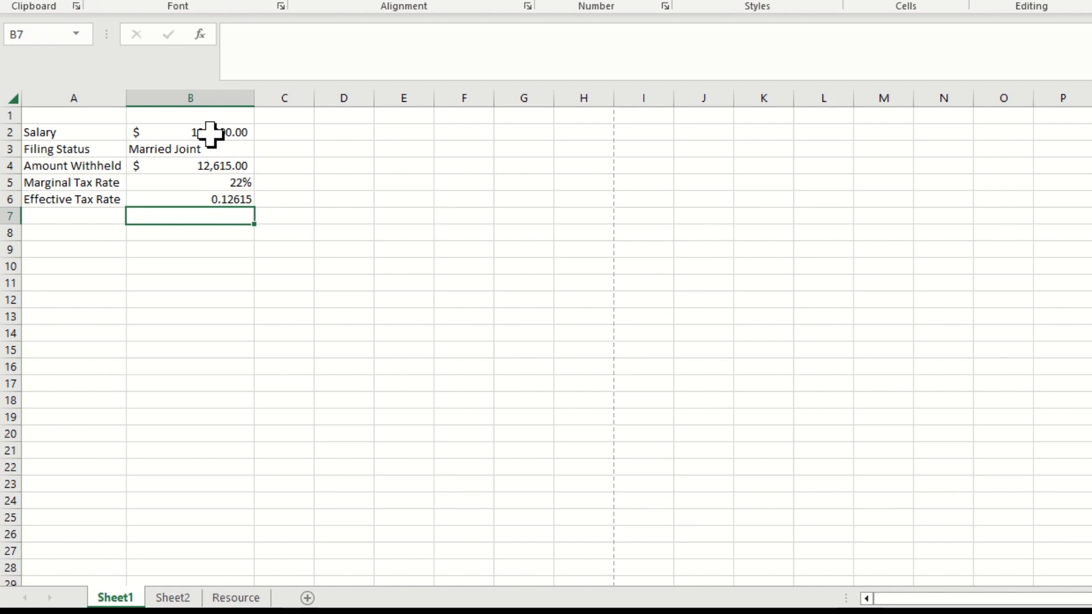
# Format the Effective Tax Rate cell B6 as a percentage without decimals
pyautogui.click(230, 199)
pyautogui.click(590, 5)
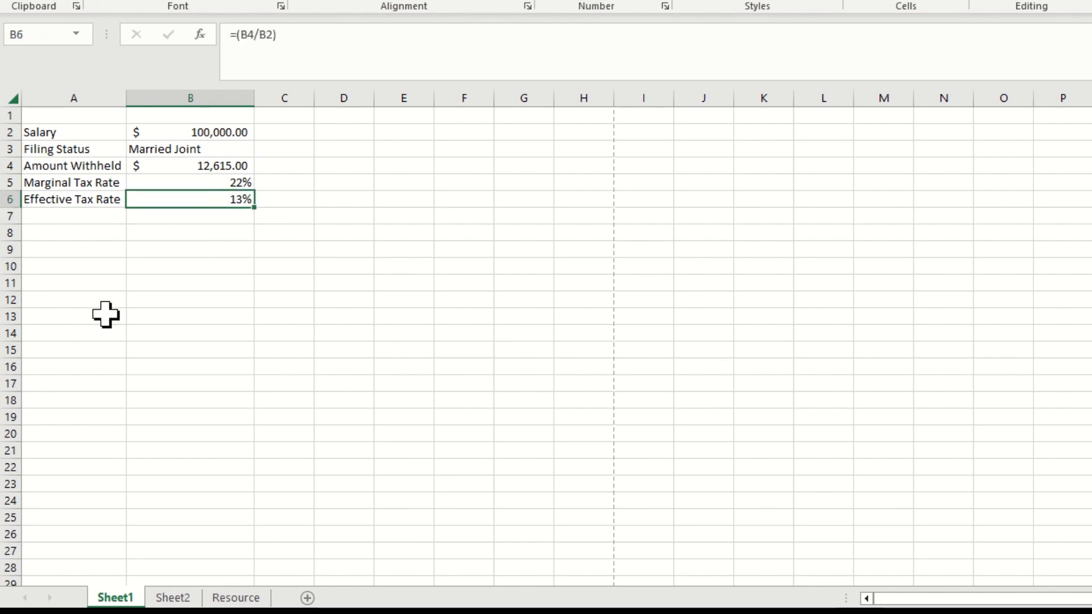
pyautogui.click(145, 234)
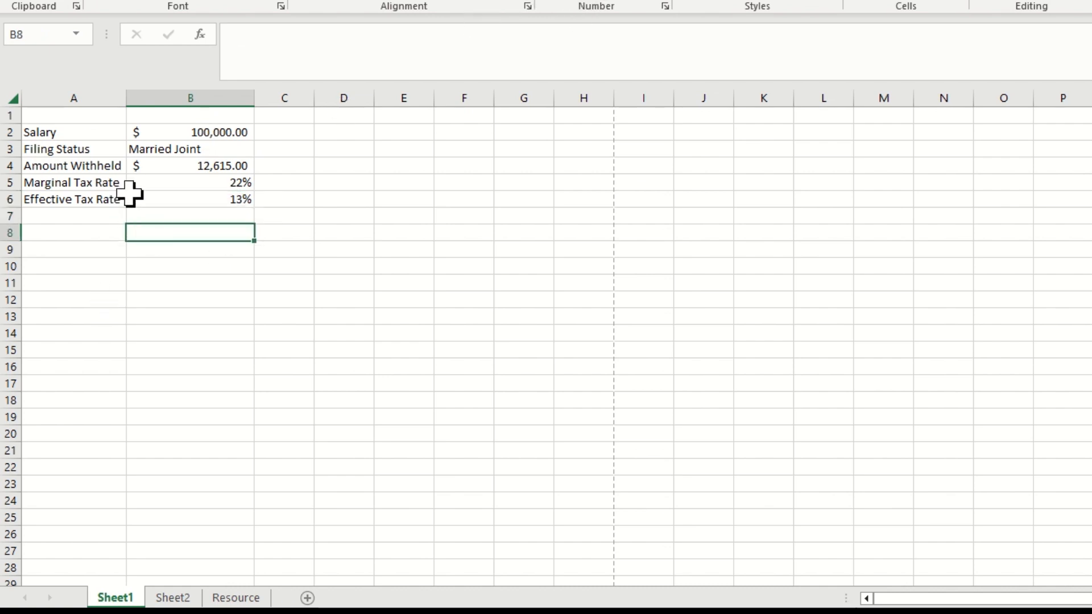